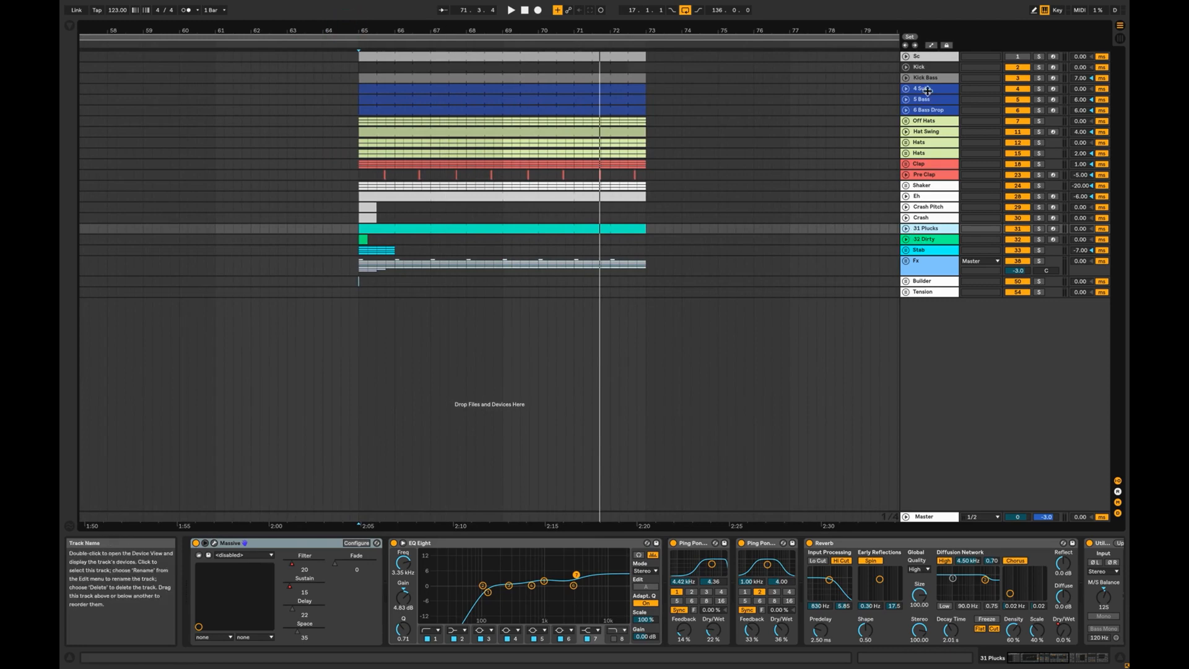
Unfold the tracks from Kick through Stab to view their clips, and fold them again
click(930, 67)
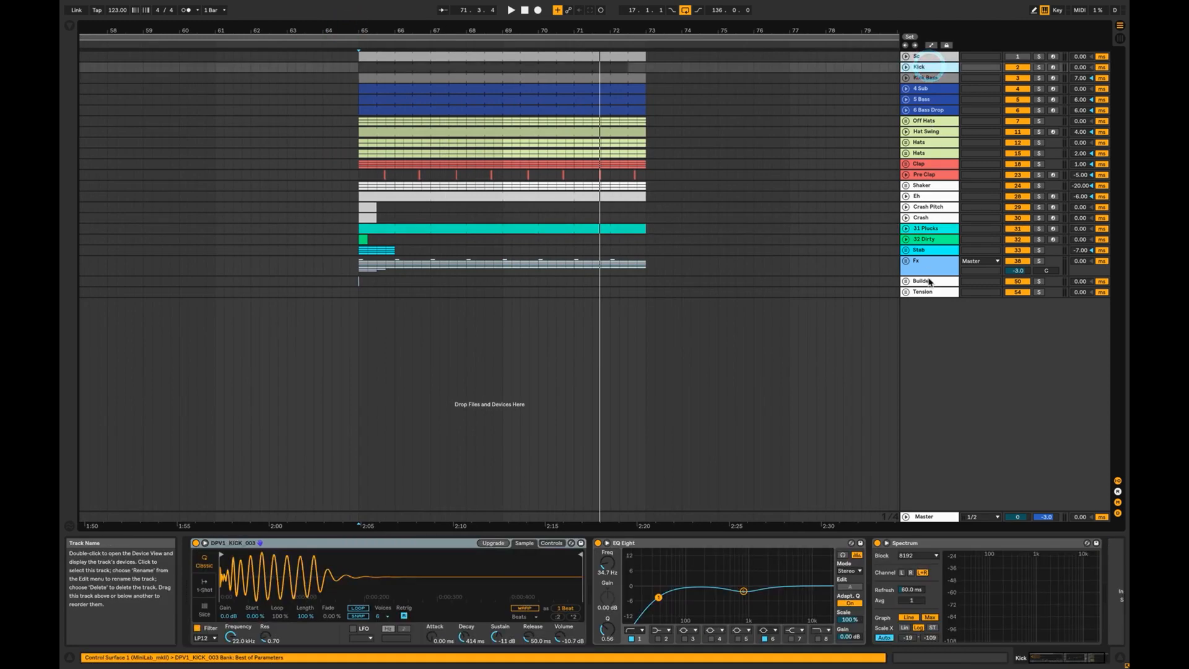
shift+click(935, 252)
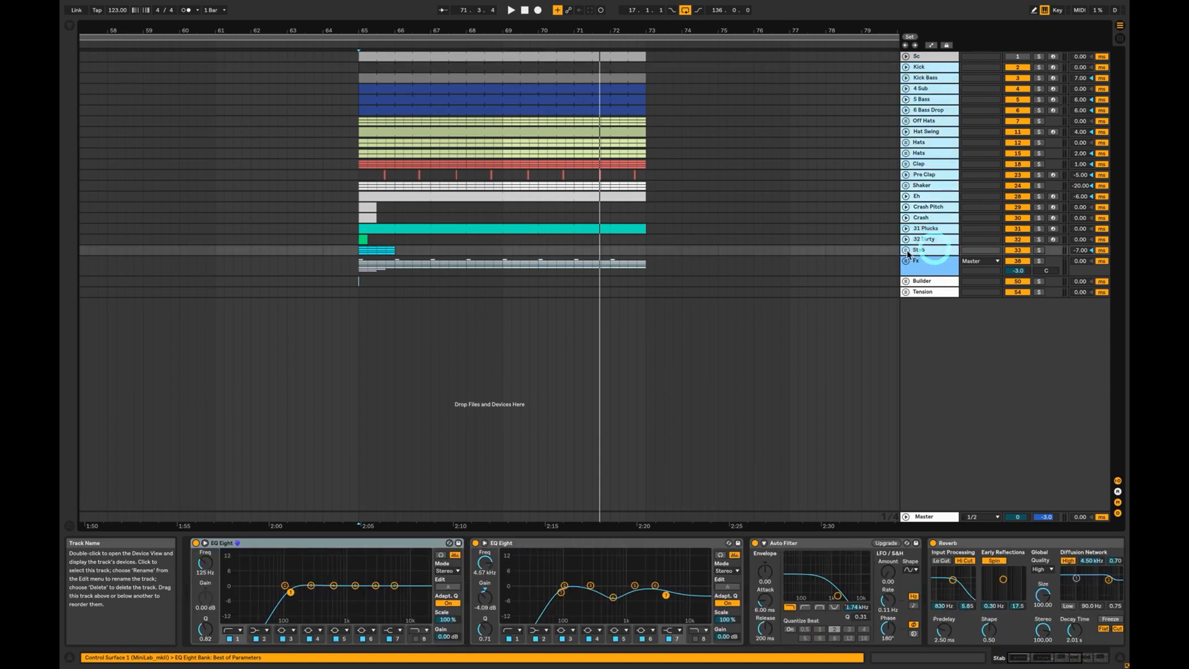
click(906, 250)
scroll(823, 245, up, 8)
scroll(823, 244, up, 8)
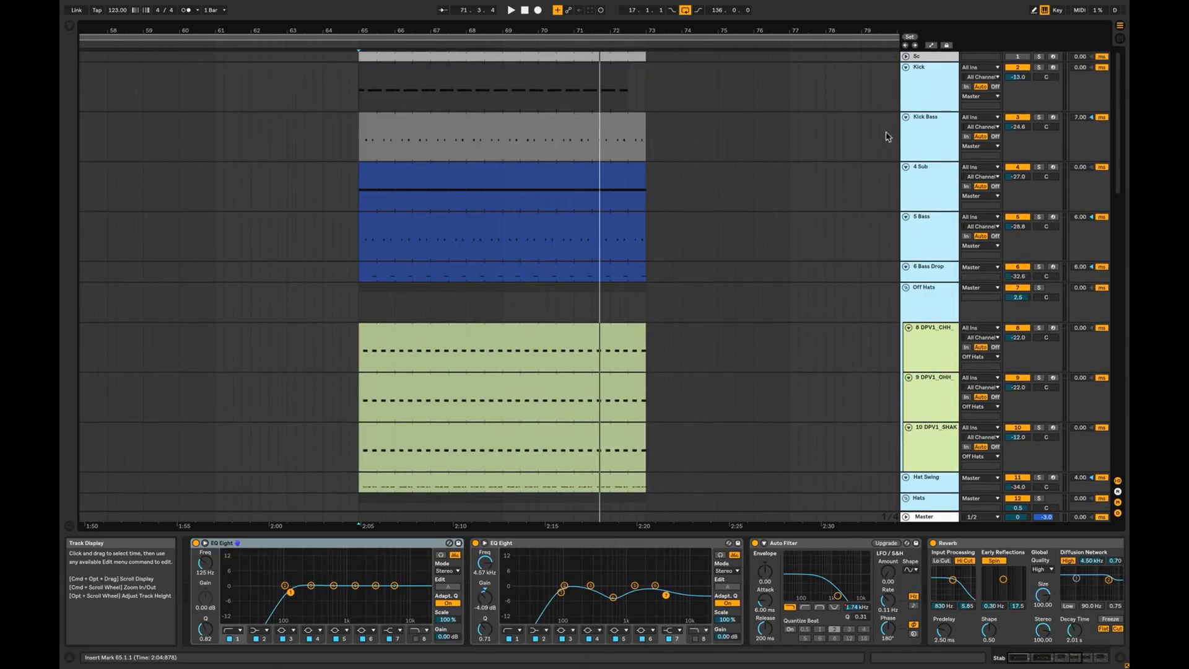
scroll(870, 232, down, 15)
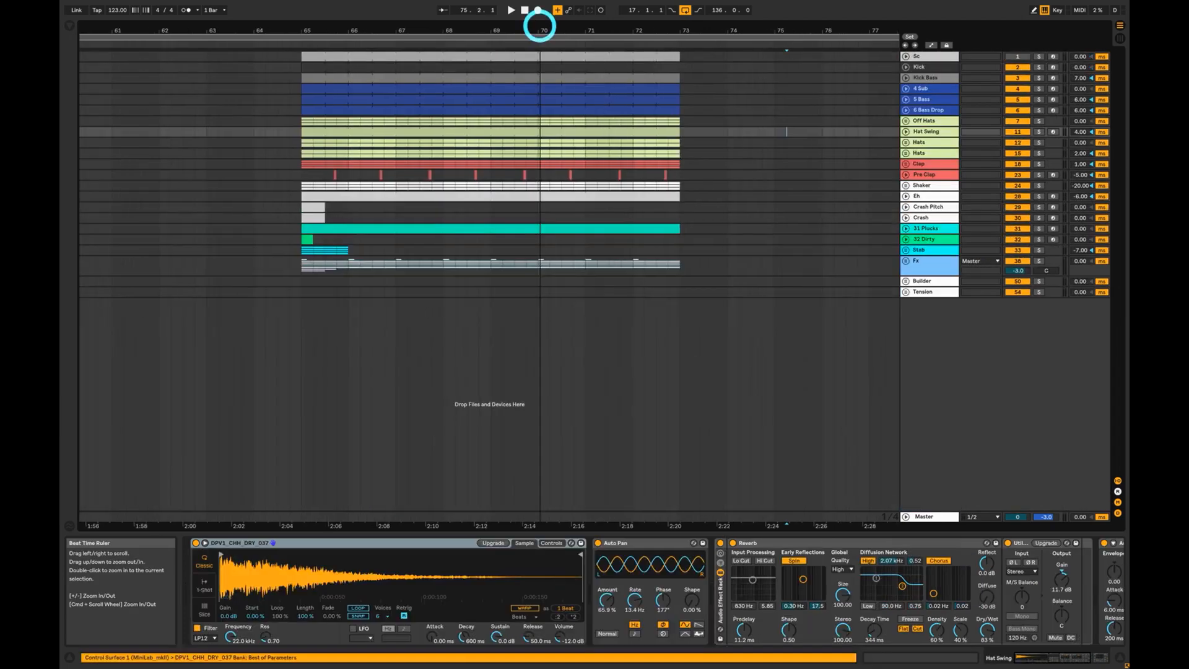
Play the full eight-bar loop from bar 65 with all tracks audible, and stop playback
drag(539, 25, 540, 26)
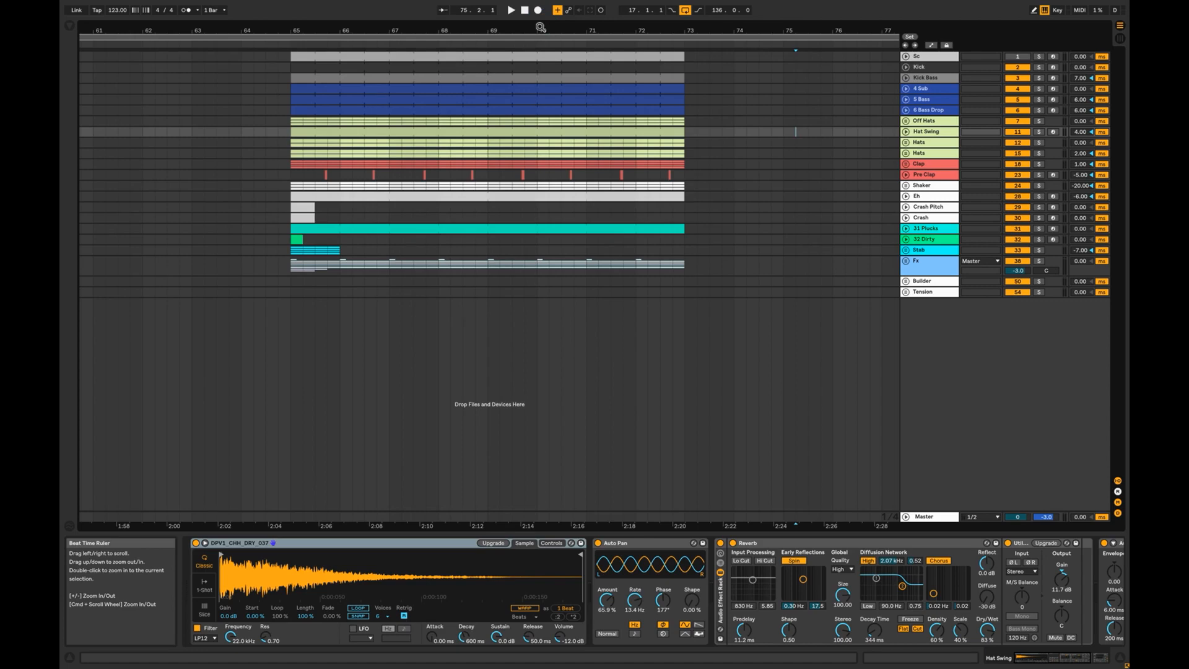
click(291, 292)
key(space)
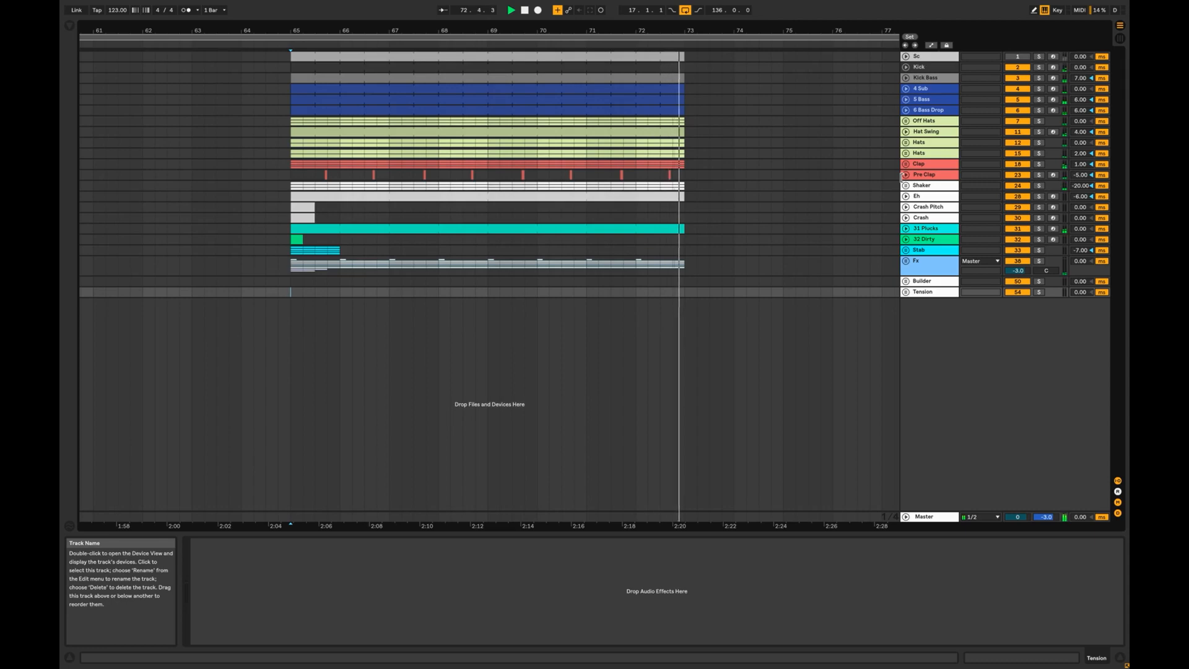
key(space)
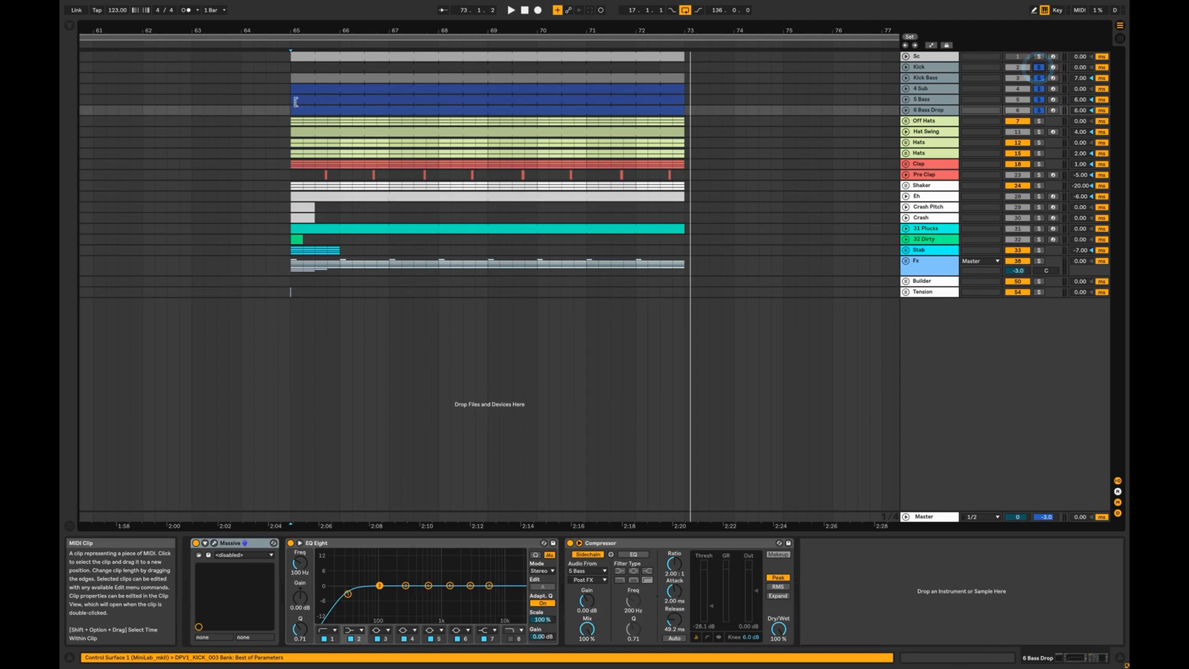
Play the soloed kick, sub and bass tracks from bar 65, and stop playback
click(291, 107)
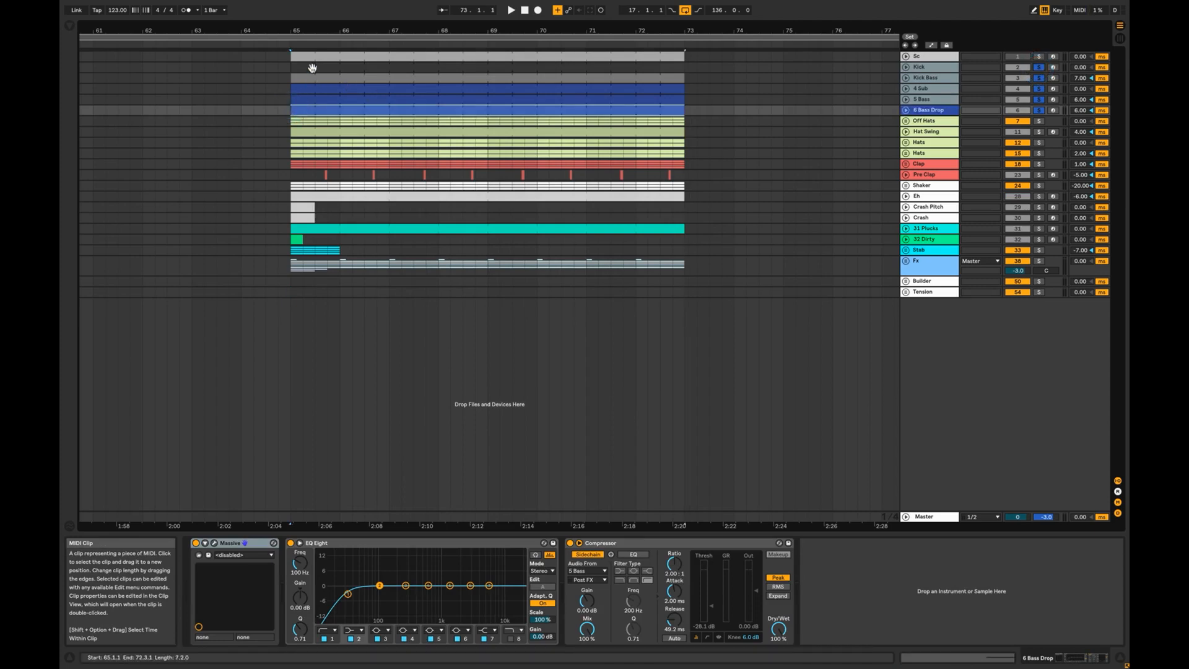
key(space)
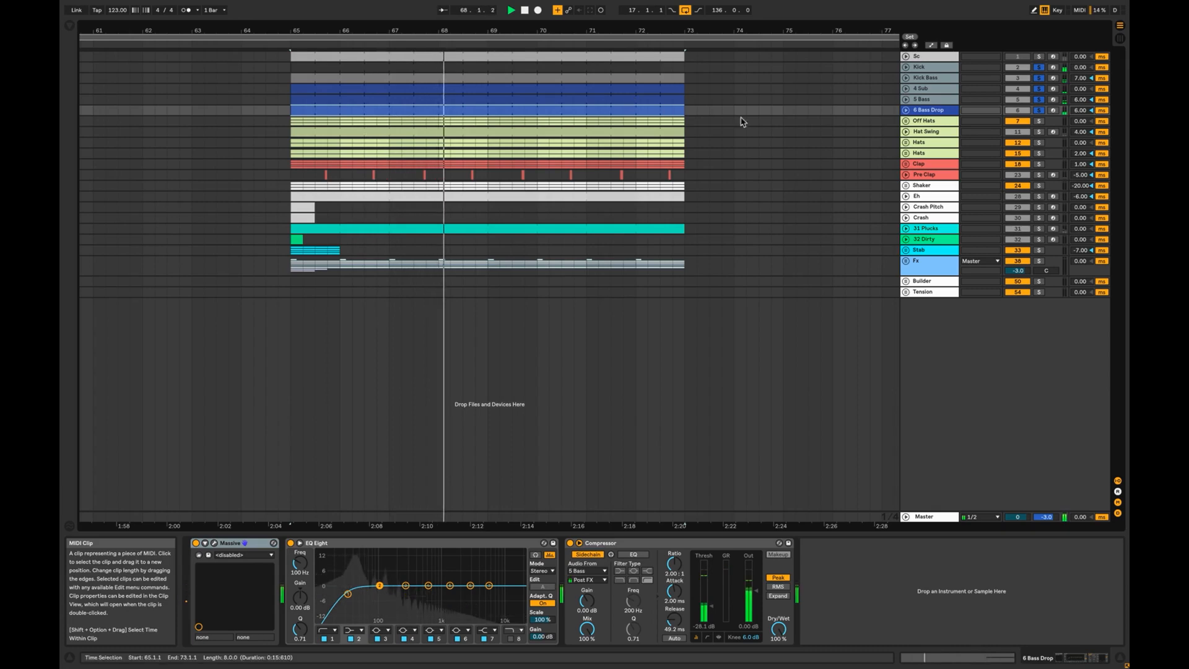
key(space)
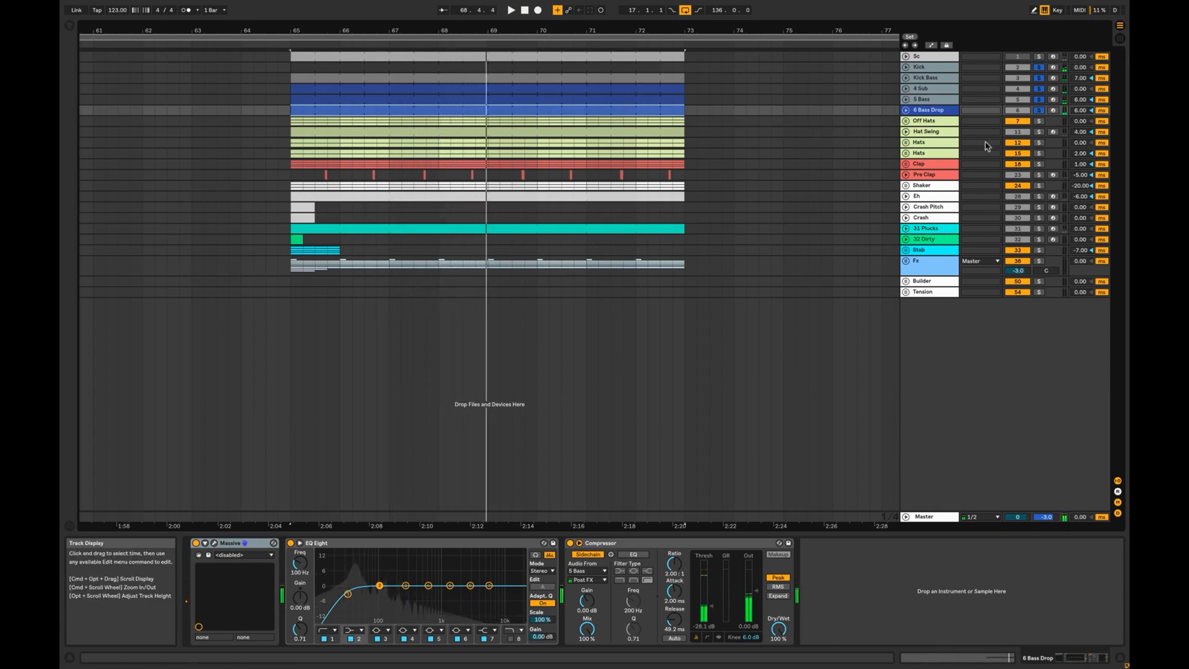
Solo the Off Hats, Hat Swing and both Hats tracks together and play them from bar 65
click(942, 122)
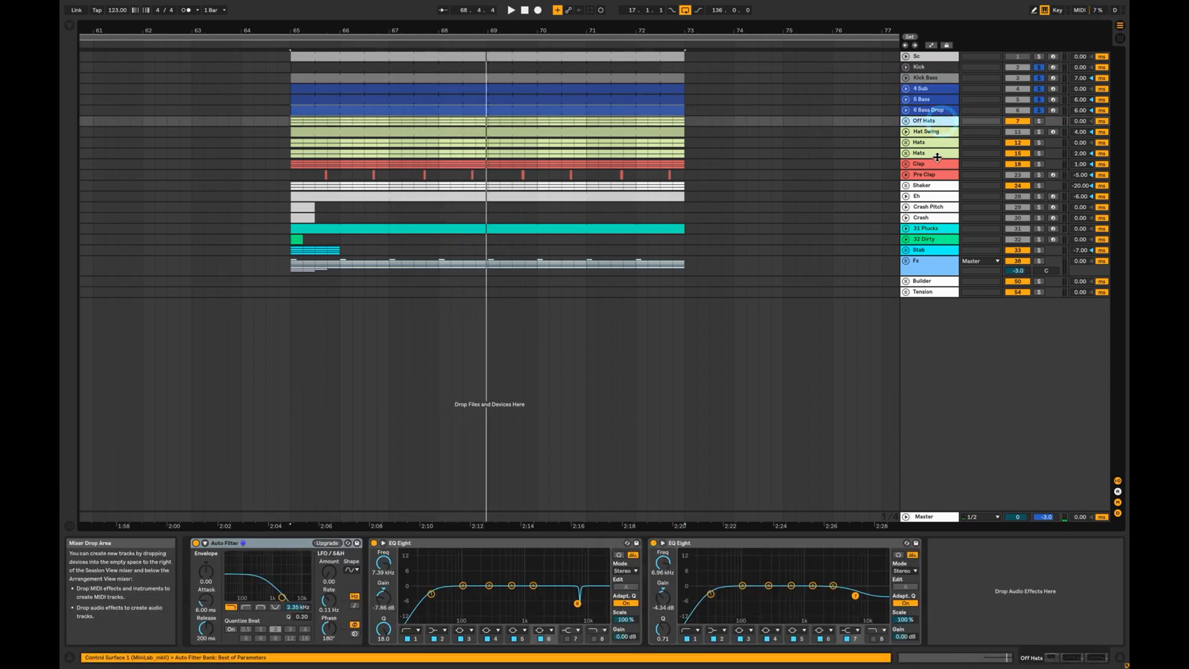
click(939, 153)
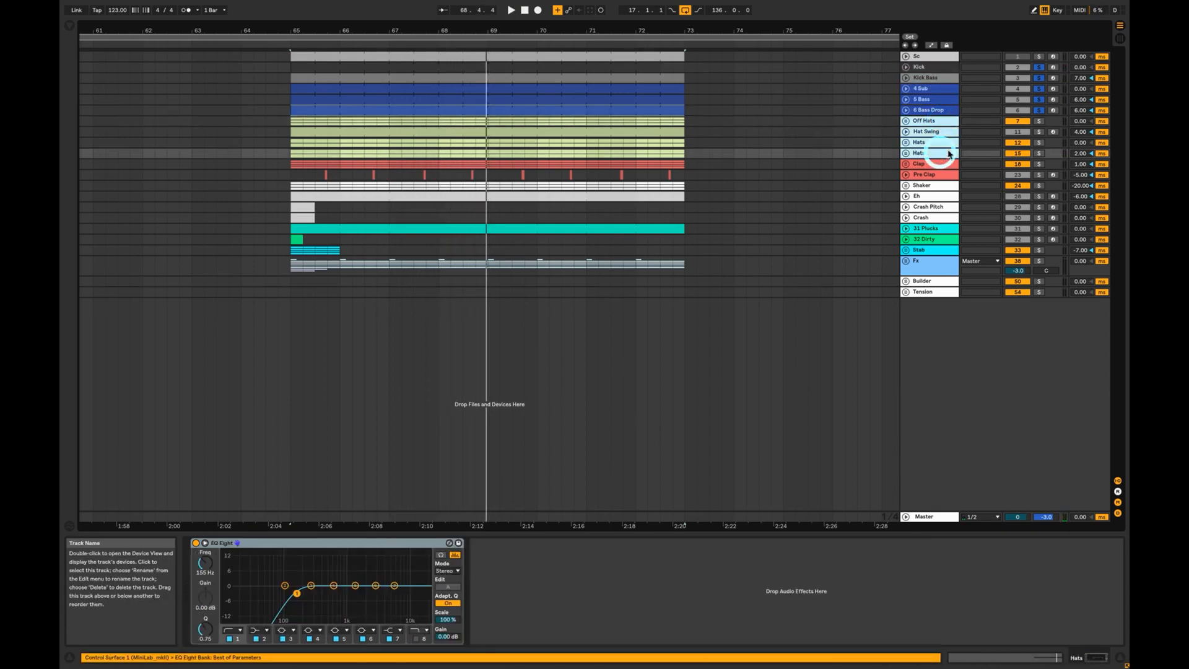
click(1041, 122)
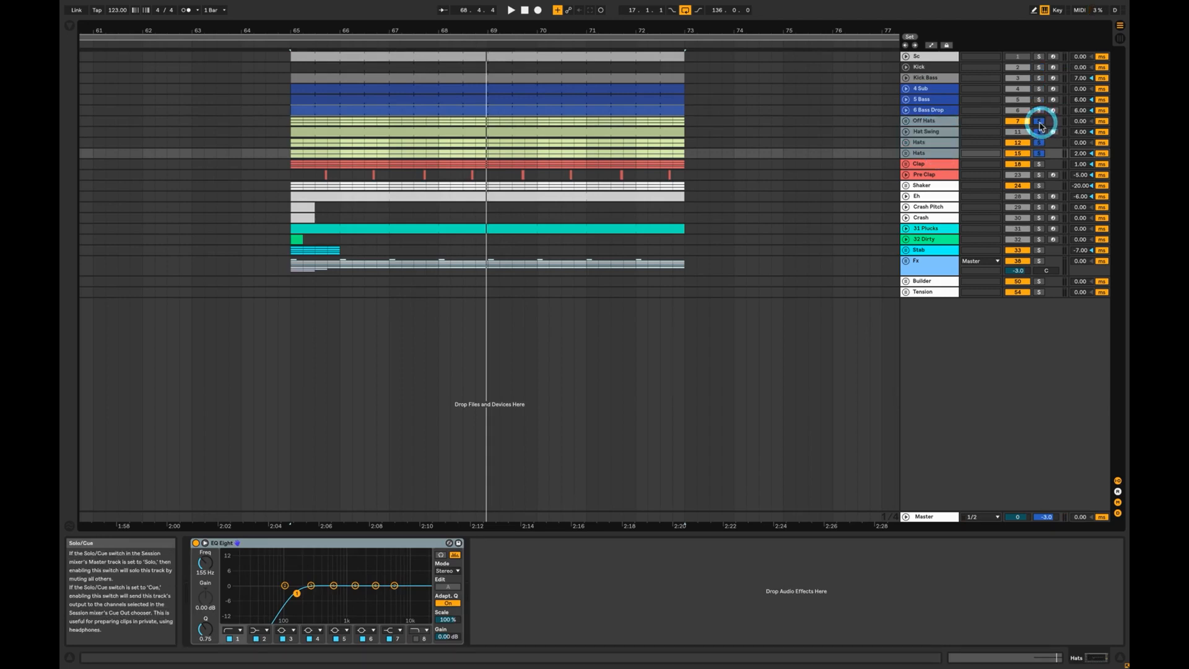
key(space)
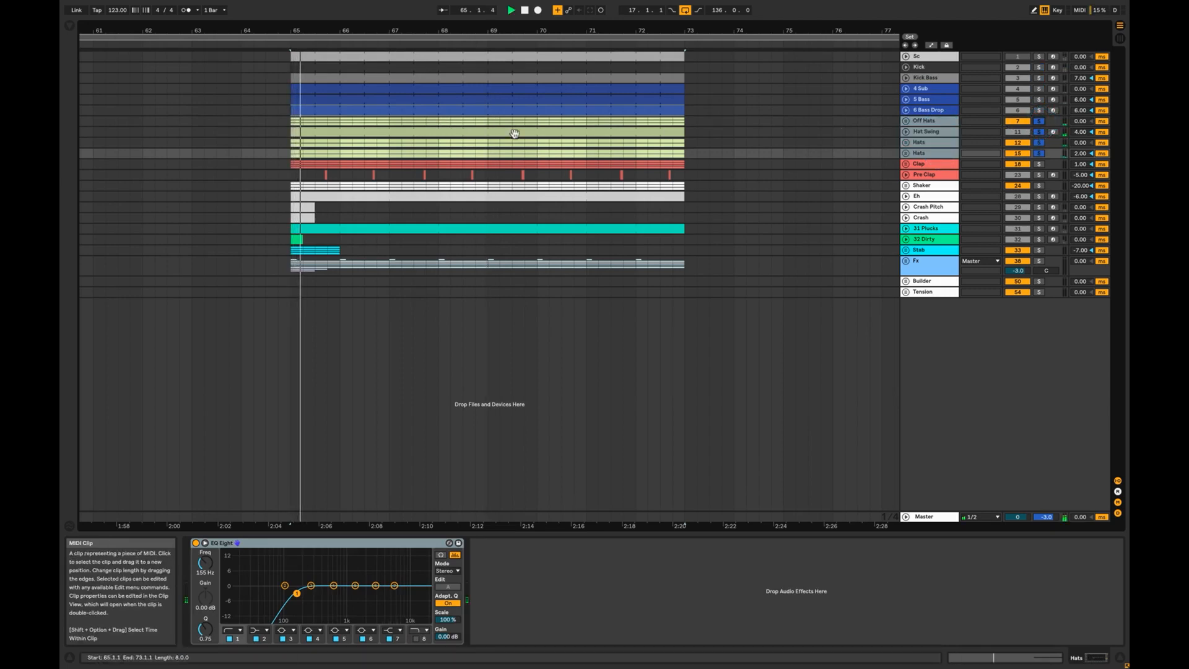
Add Clap, Pre Clap, Shaker, Eh, Crash Pitch and Crash to the soloed hats one by one during playback
super+click(1040, 166)
super+click(1041, 175)
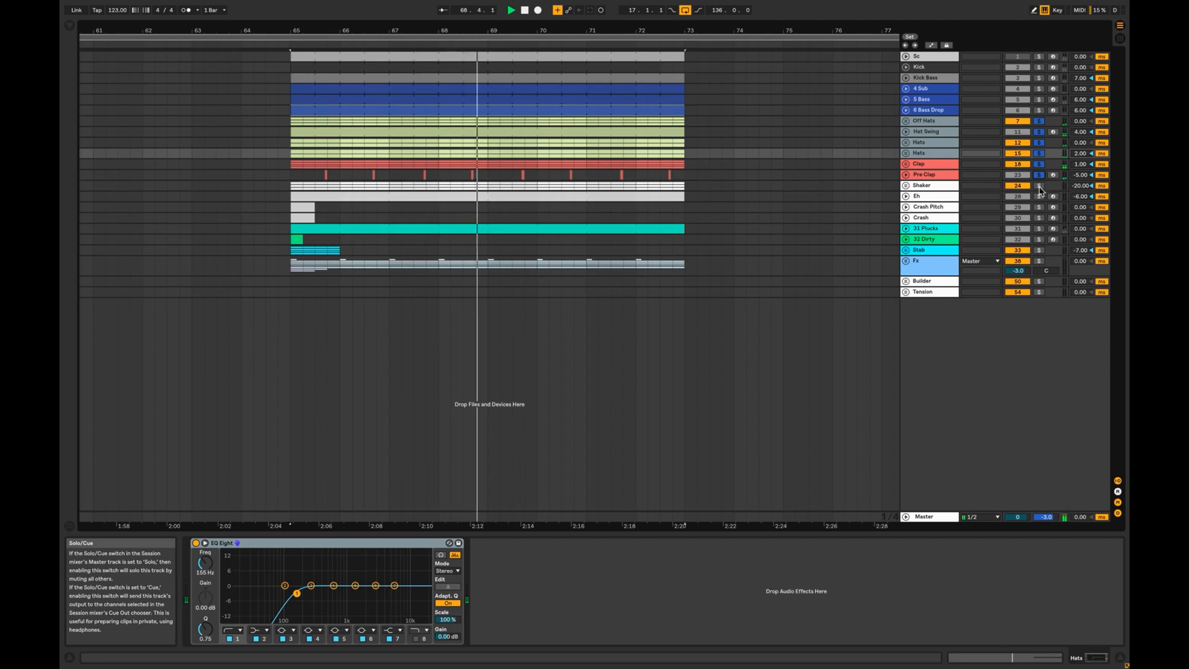
super+click(1040, 186)
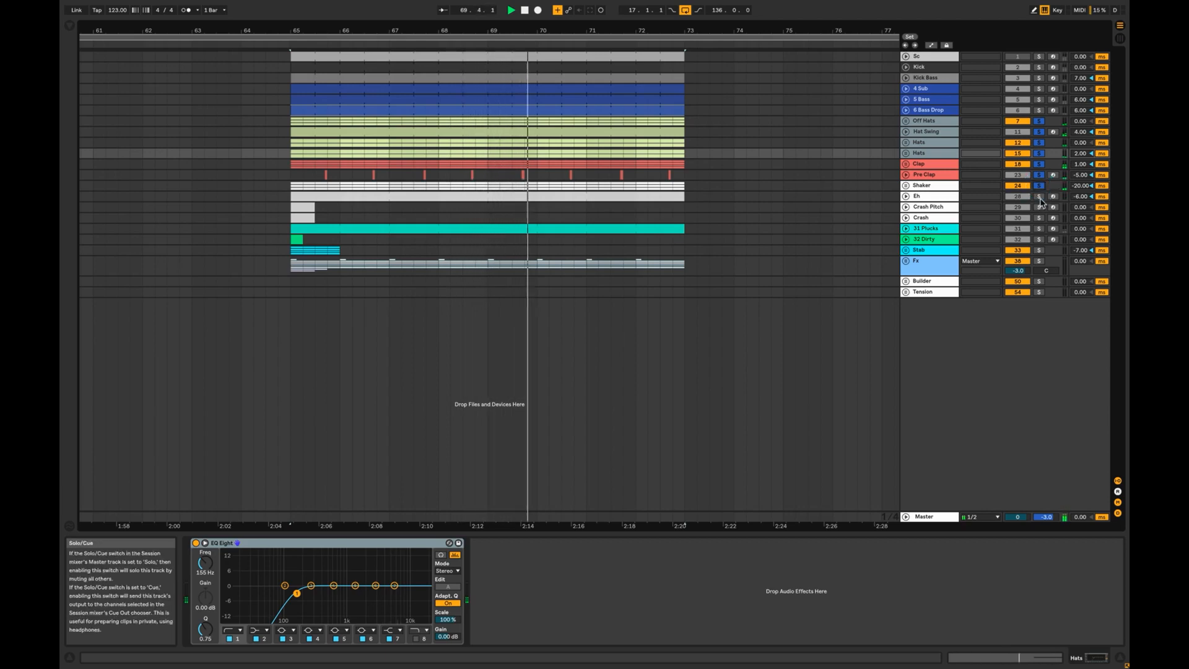
super+click(1040, 197)
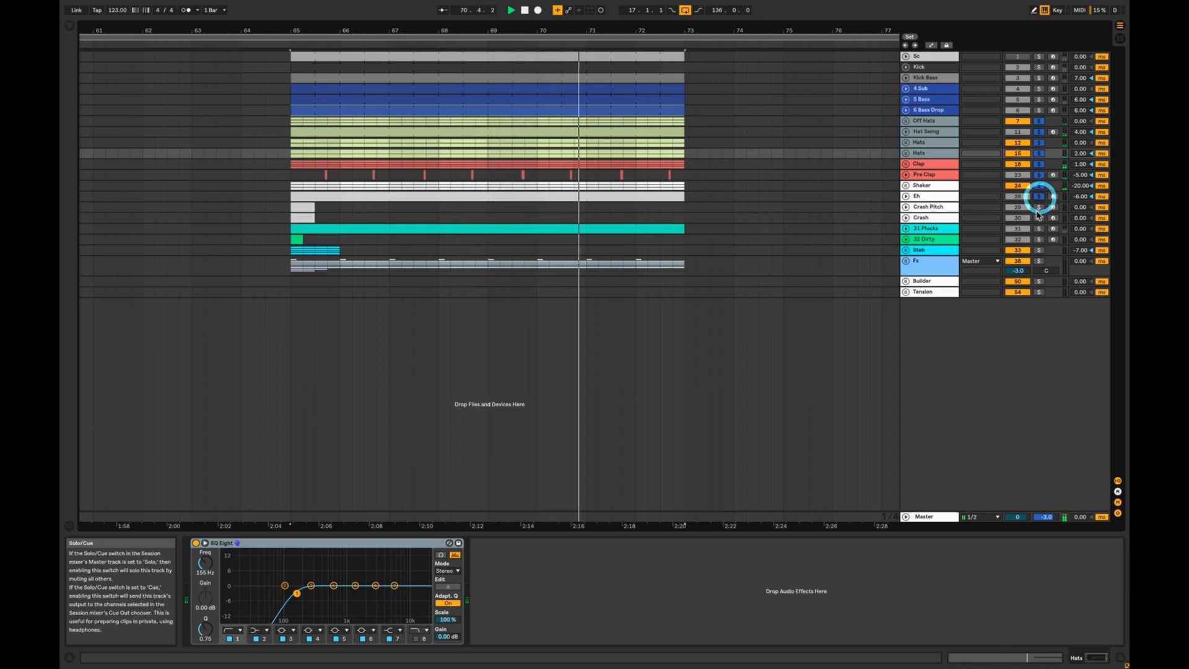
super+click(1039, 208)
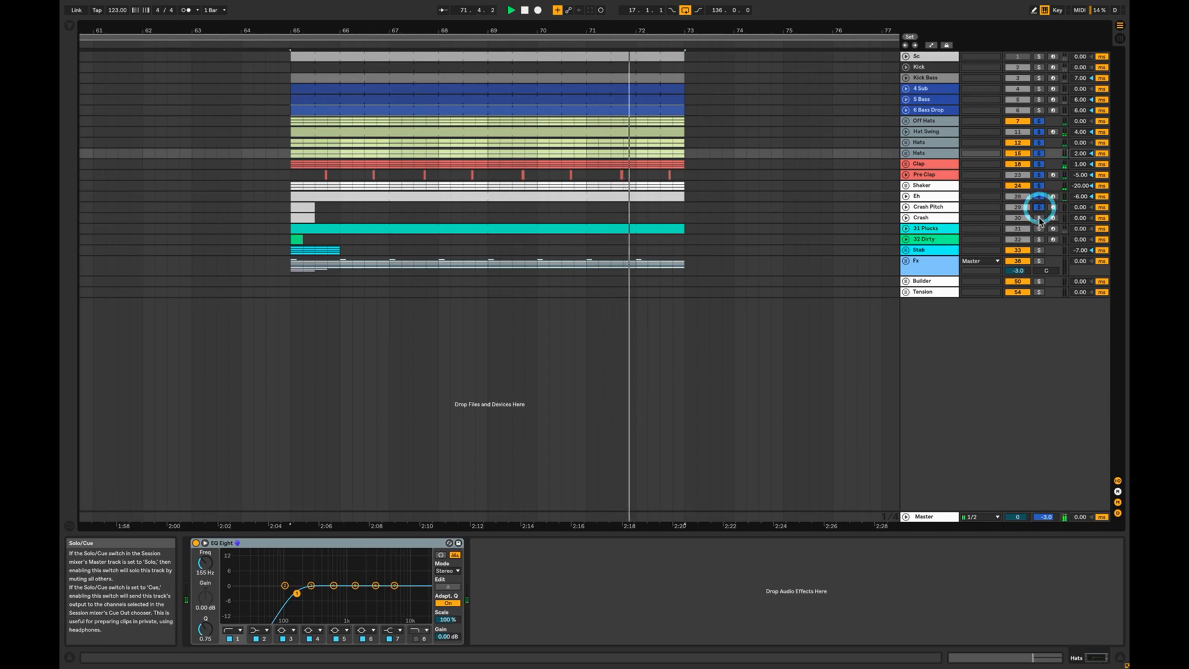
super+click(1039, 218)
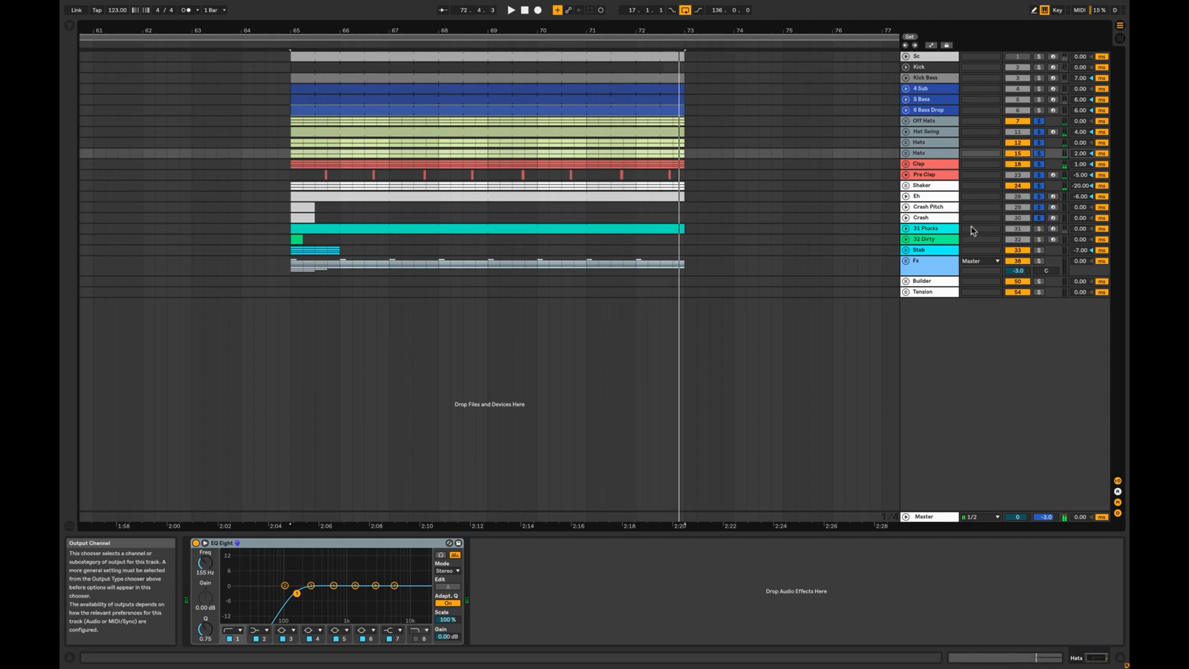
Solo the 31 Plucks track, unfold it and play its clip from bar 65
click(1040, 229)
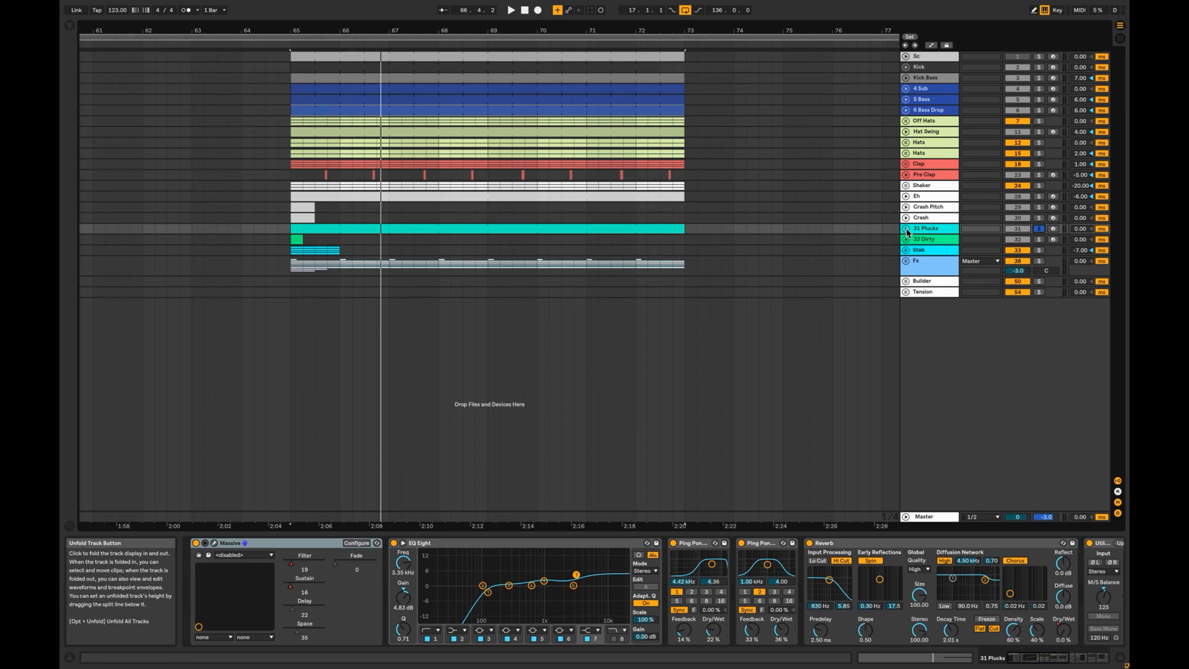
click(906, 228)
key(space)
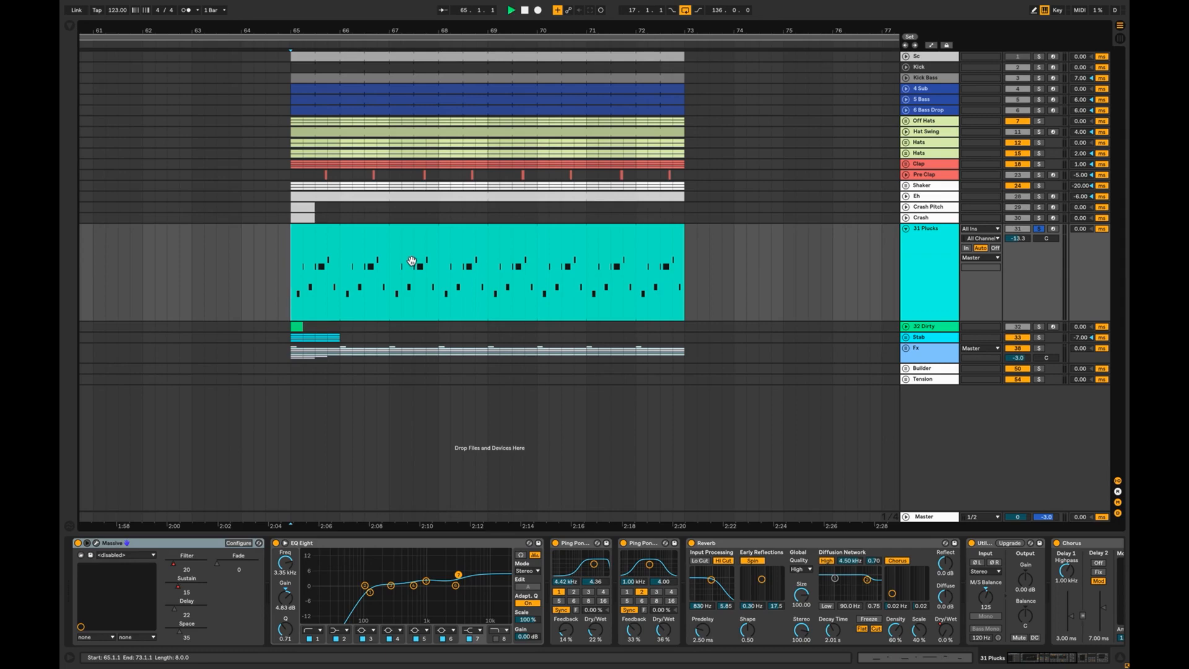
key(space)
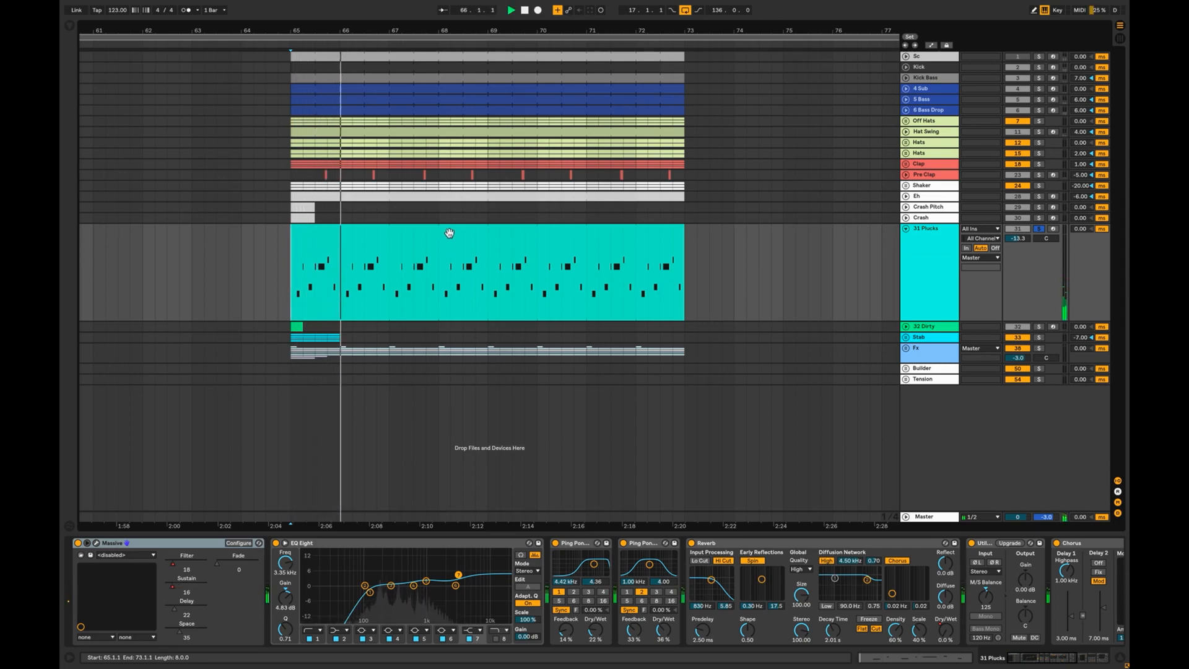
Examine the notes of the 31 Plucks MIDI clip during playback, return to the track's devices and stop playback
double_click(450, 233)
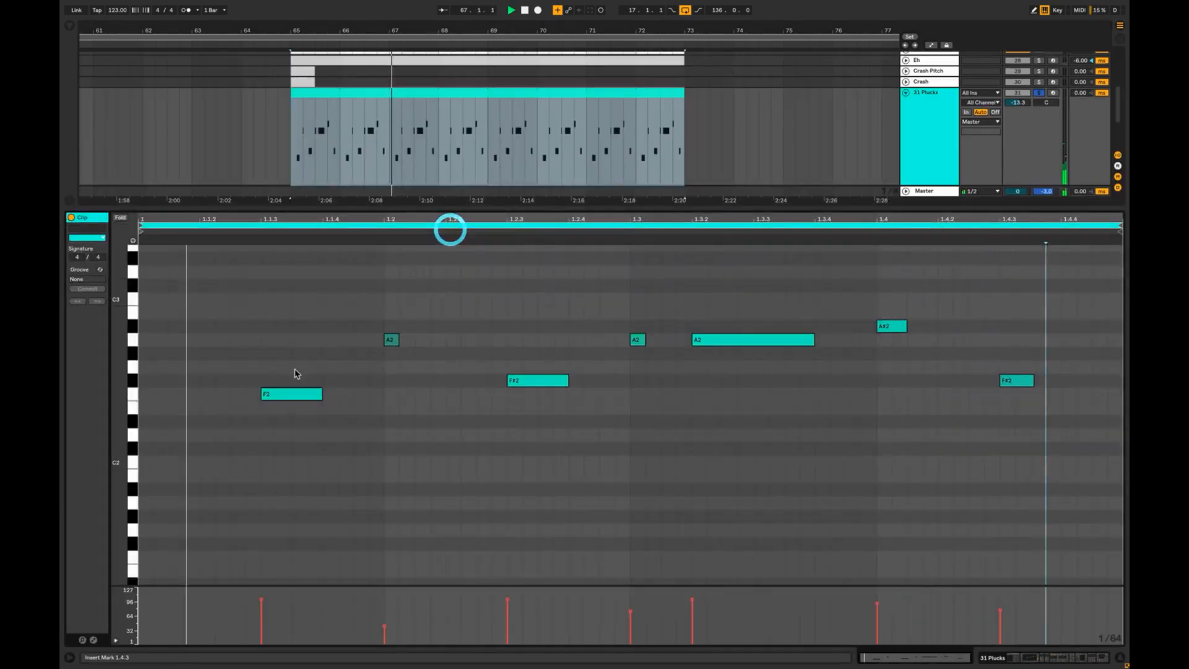
drag(114, 380, 114, 400)
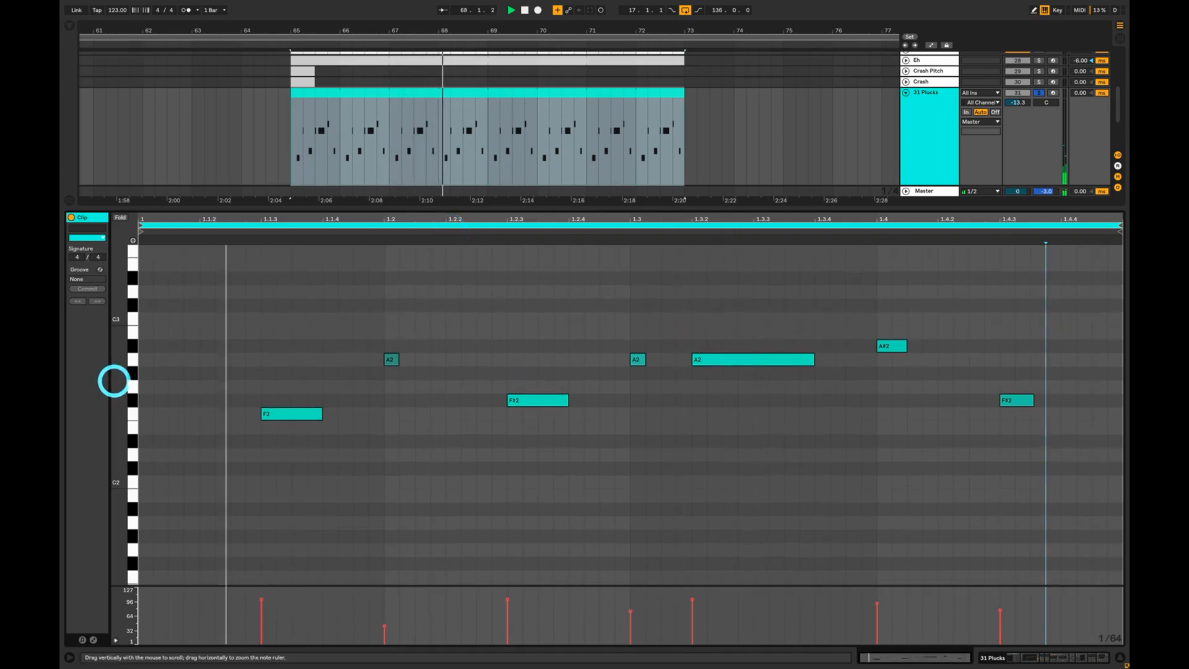
key(shift+Tab)
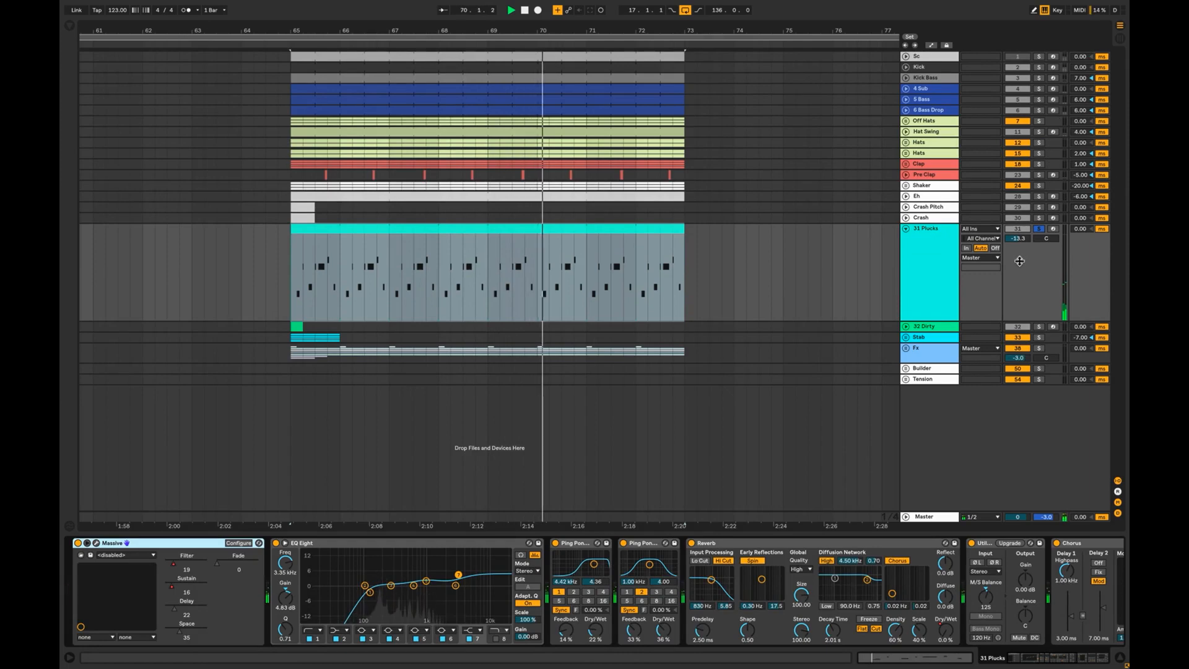
key(space)
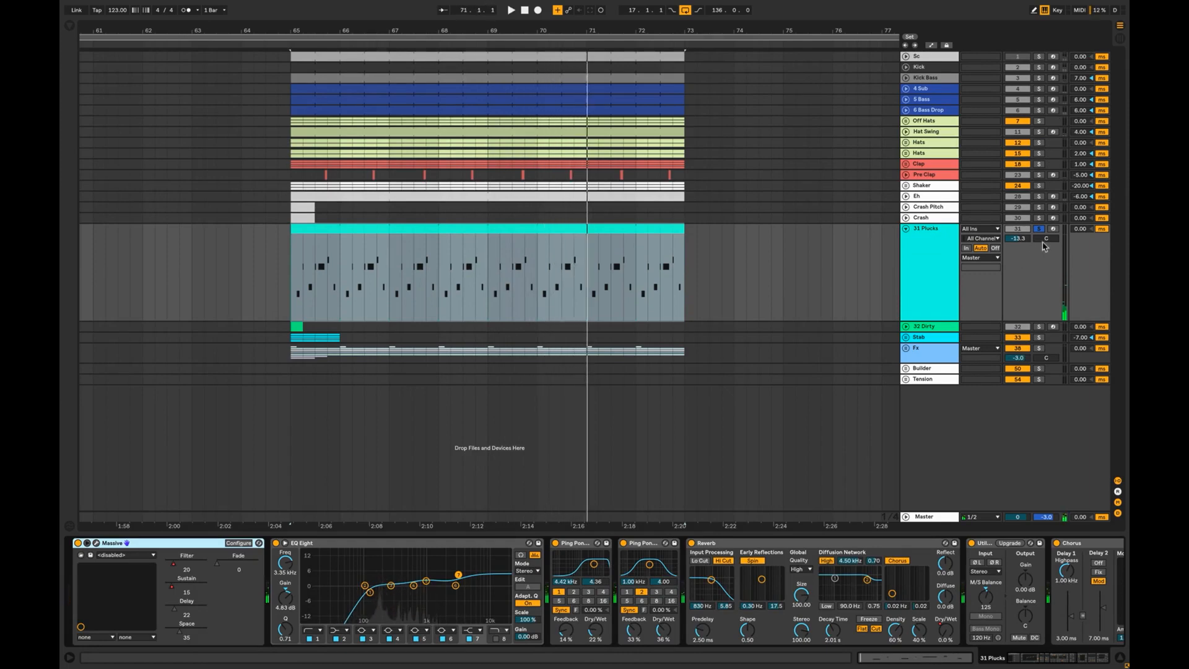
Solo the 32 Dirty track and the Stab track in turn, playing each from bar 65
click(1039, 326)
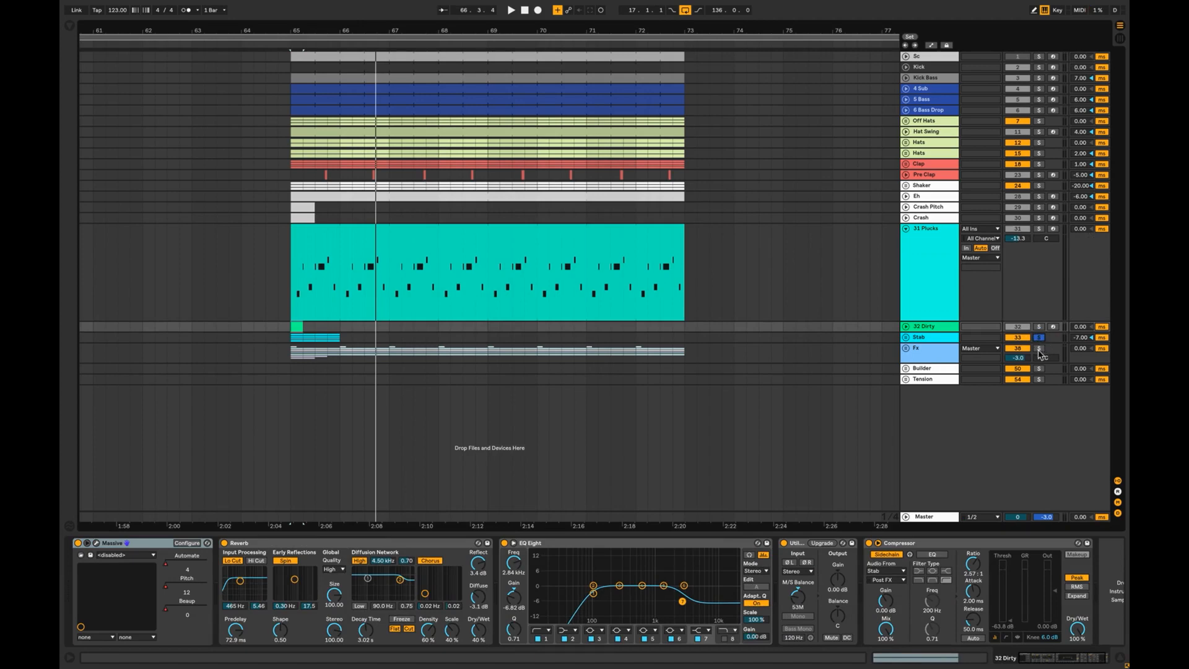
click(1039, 326)
key(space)
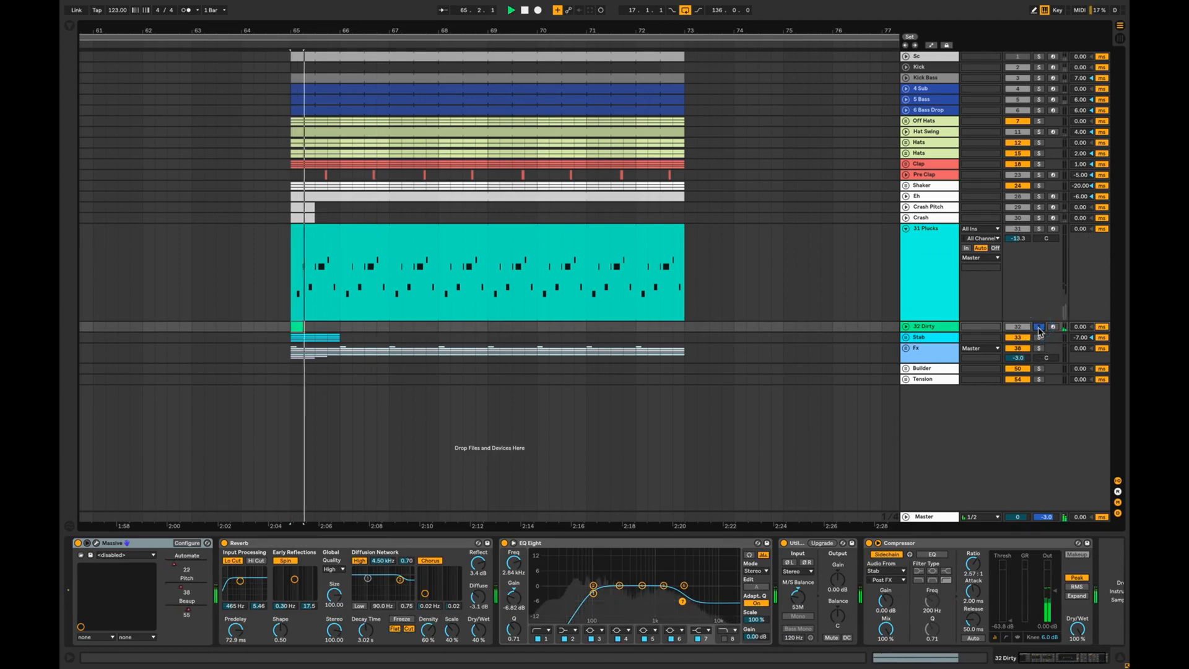
click(1039, 338)
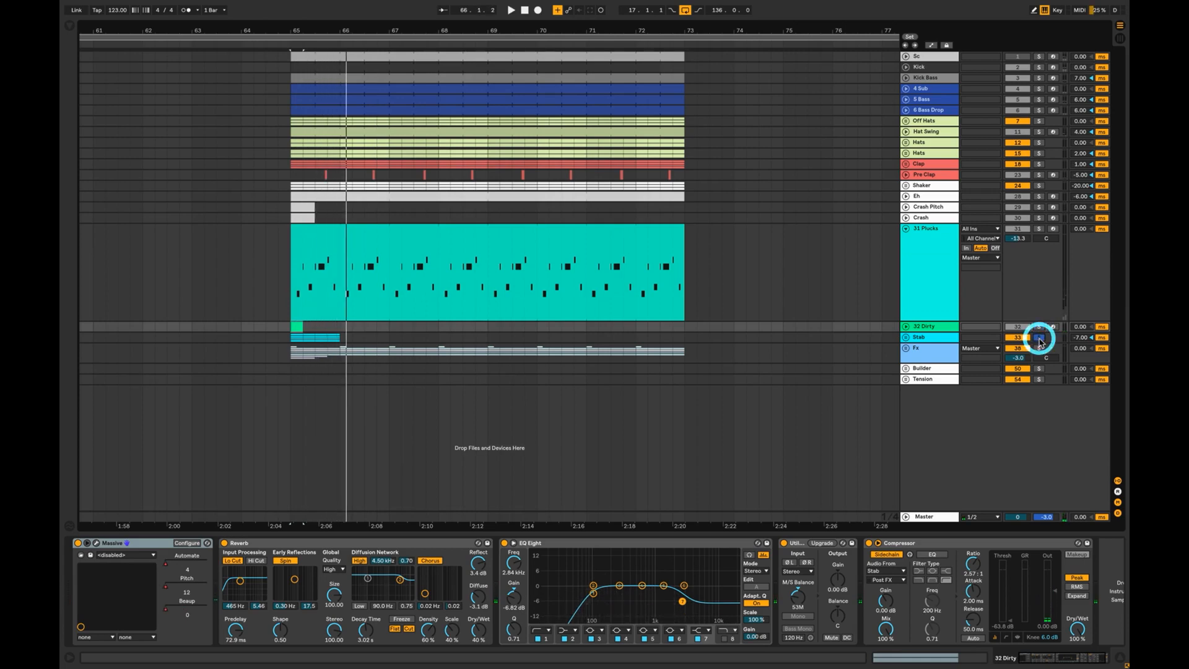
key(space)
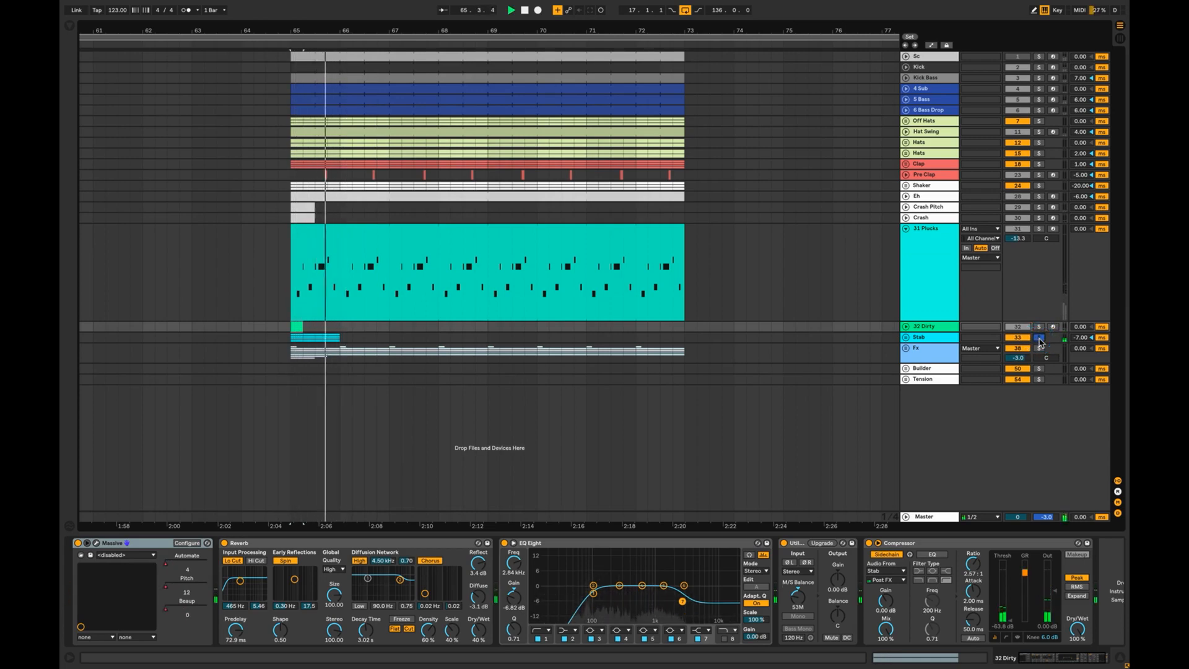
Solo the Fx group and play it from bar 65
click(1039, 348)
click(936, 351)
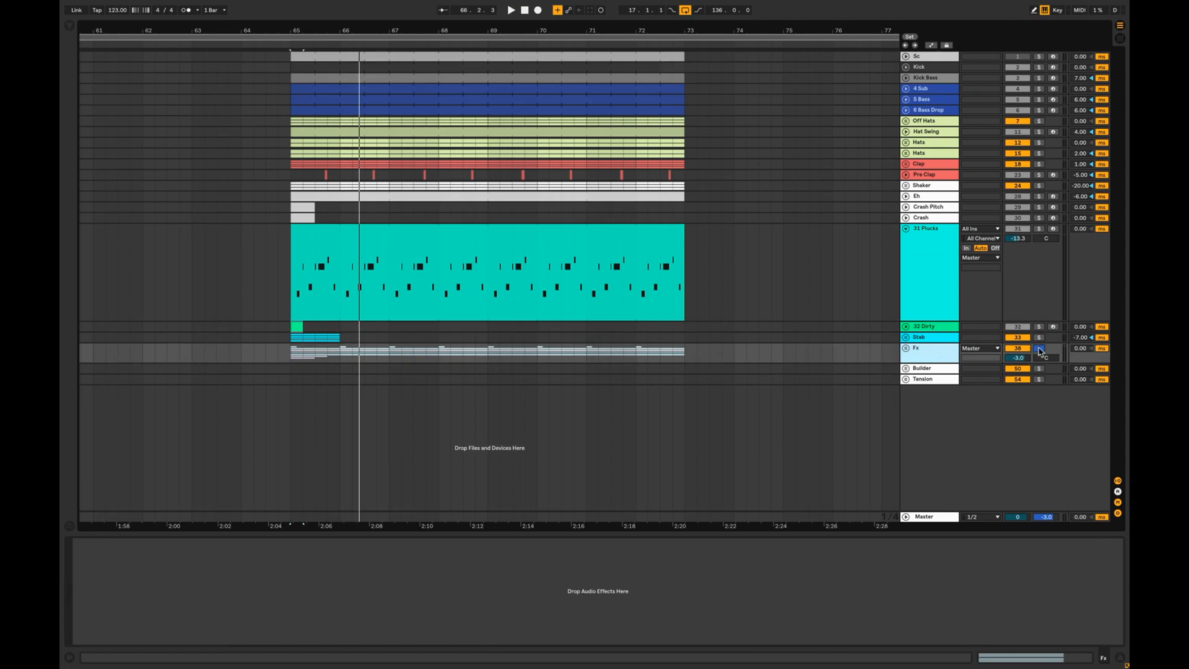
key(space)
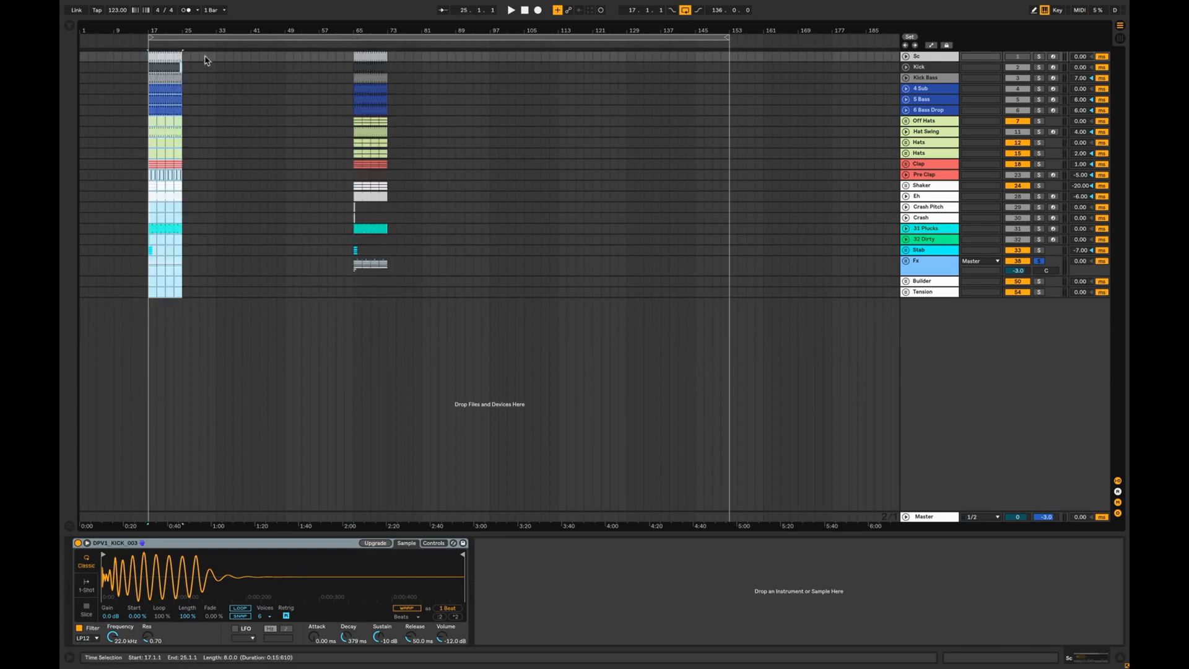
Duplicate the selected bars 17 to 25 of all tracks repeatedly until the loop fills the arrangement up to bar 153
key(ctrl+d)
key(ctrl+d)
key(ctrl+d)
key(ctrl+d)
key(ctrl+d)
key(ctrl+d)
key(ctrl+d)
key(ctrl+d)
key(ctrl+d)
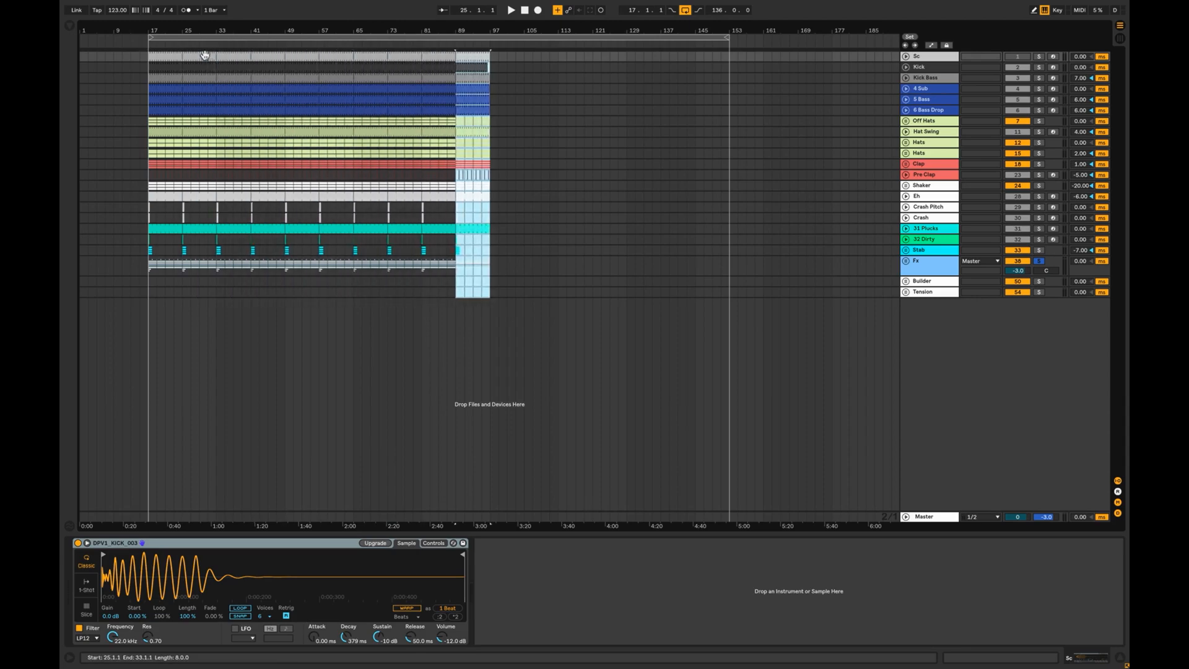
key(ctrl+d)
key(ctrl+d)
key(ctrl+d)
key(ctrl+d)
key(ctrl+d)
key(ctrl+d)
key(ctrl+d)
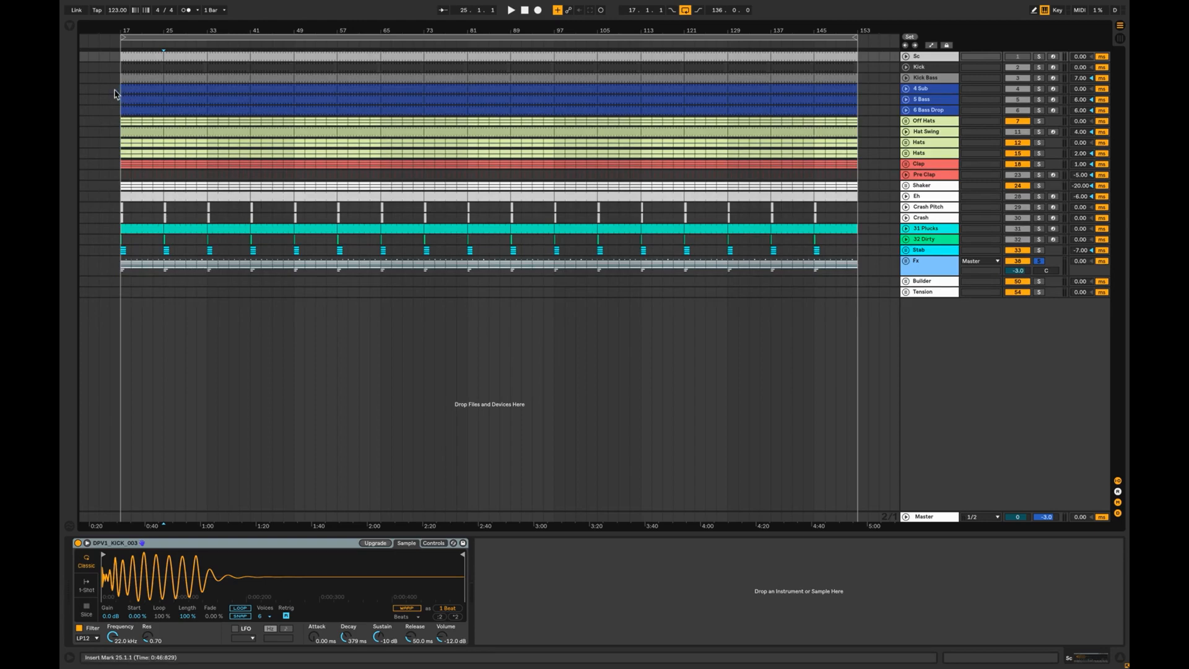
Delete the 4 Sub, 5 Bass, 6 Bass Drop and 31 Plucks clips before bar 49
drag(114, 94, 294, 114)
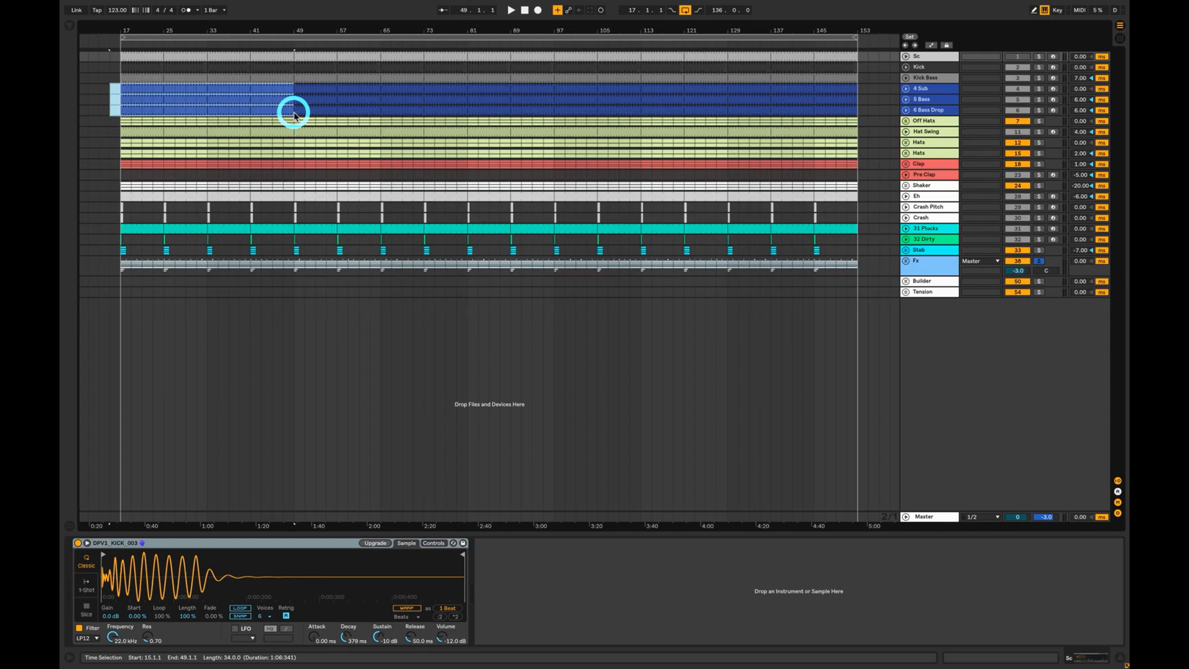
key(Delete)
click(217, 98)
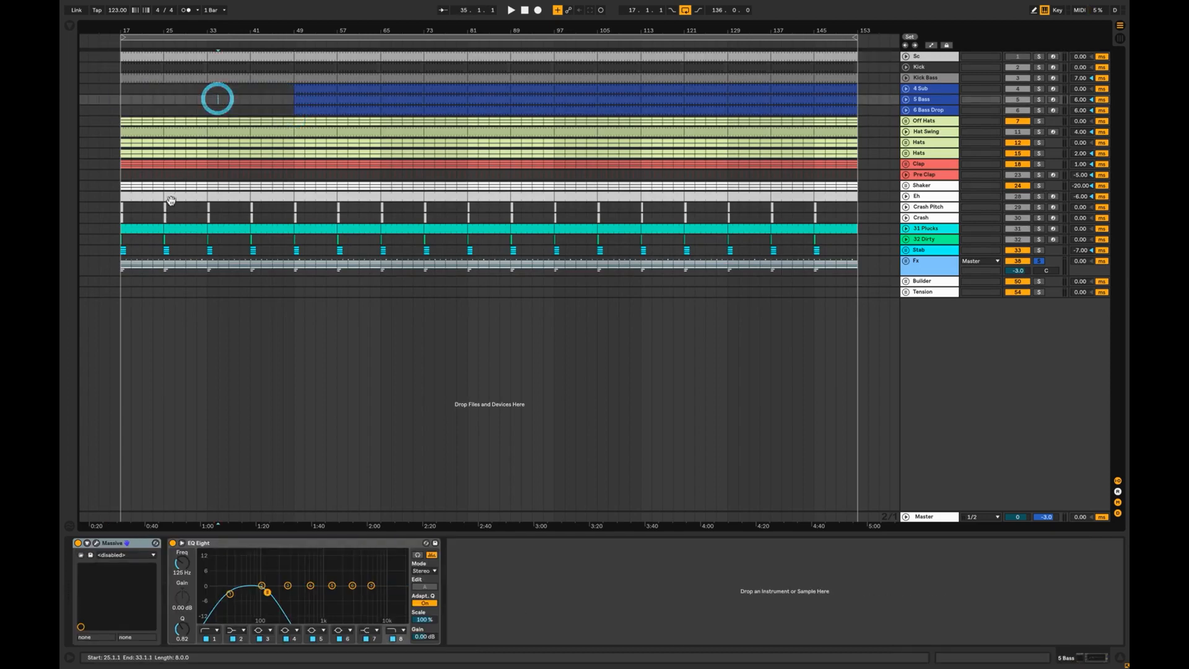
drag(109, 229, 297, 229)
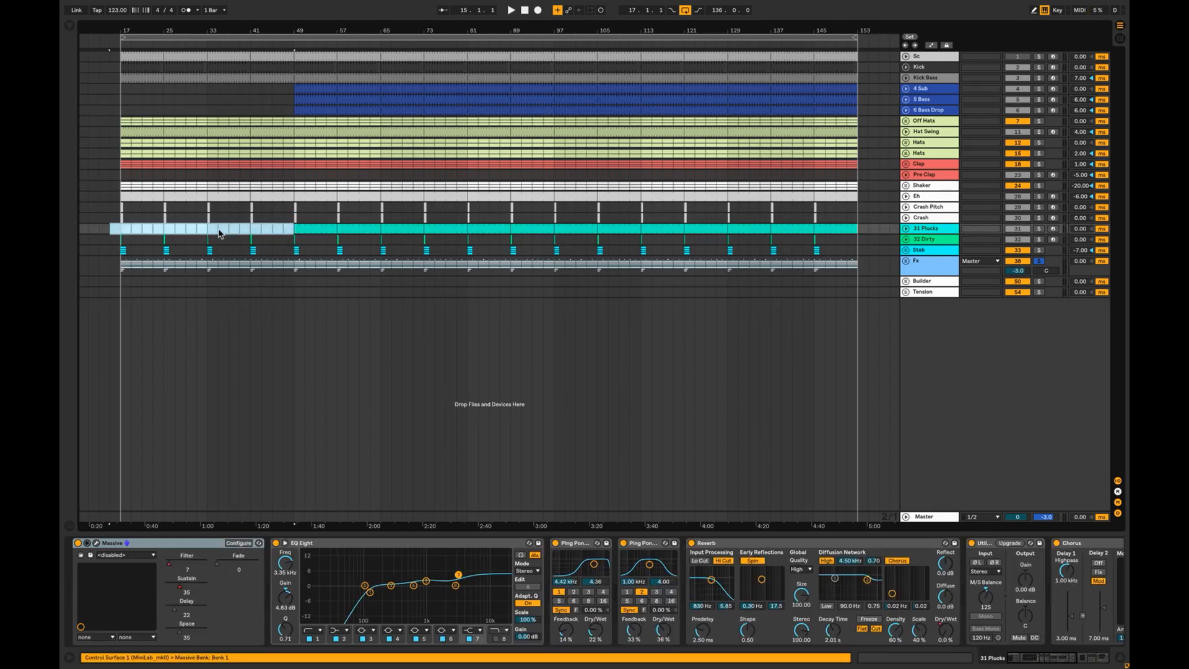
click(229, 229)
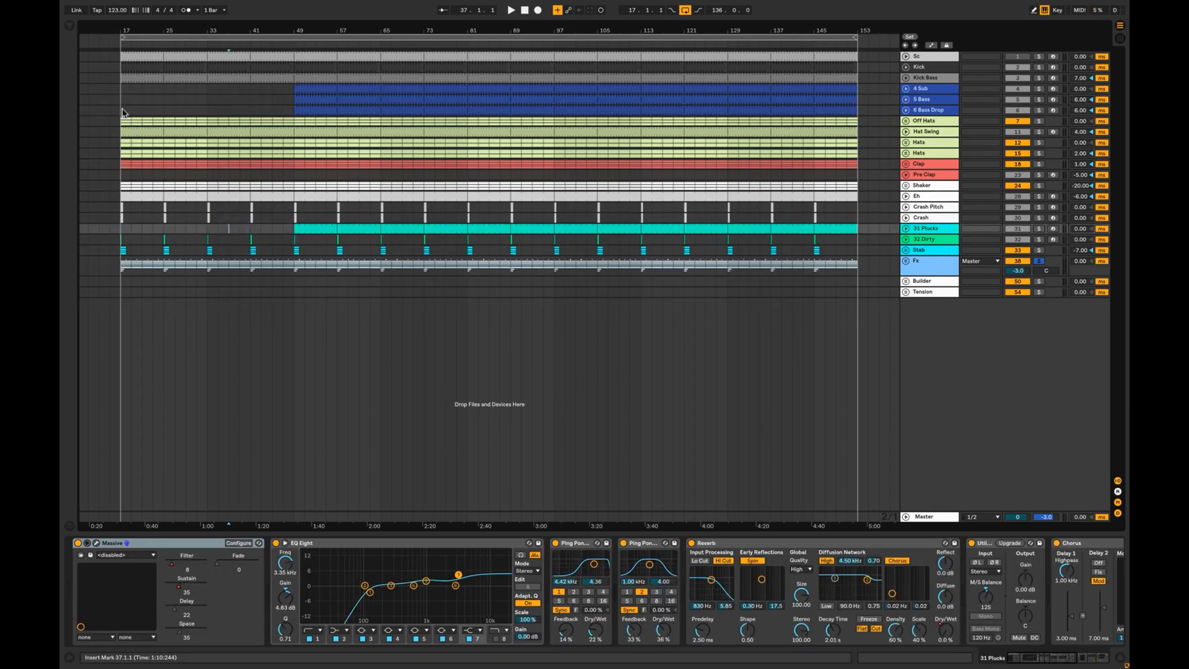
Delete the clips in bars 17 to 25 on all tracks from Off Hats down to Stab
drag(121, 110, 162, 255)
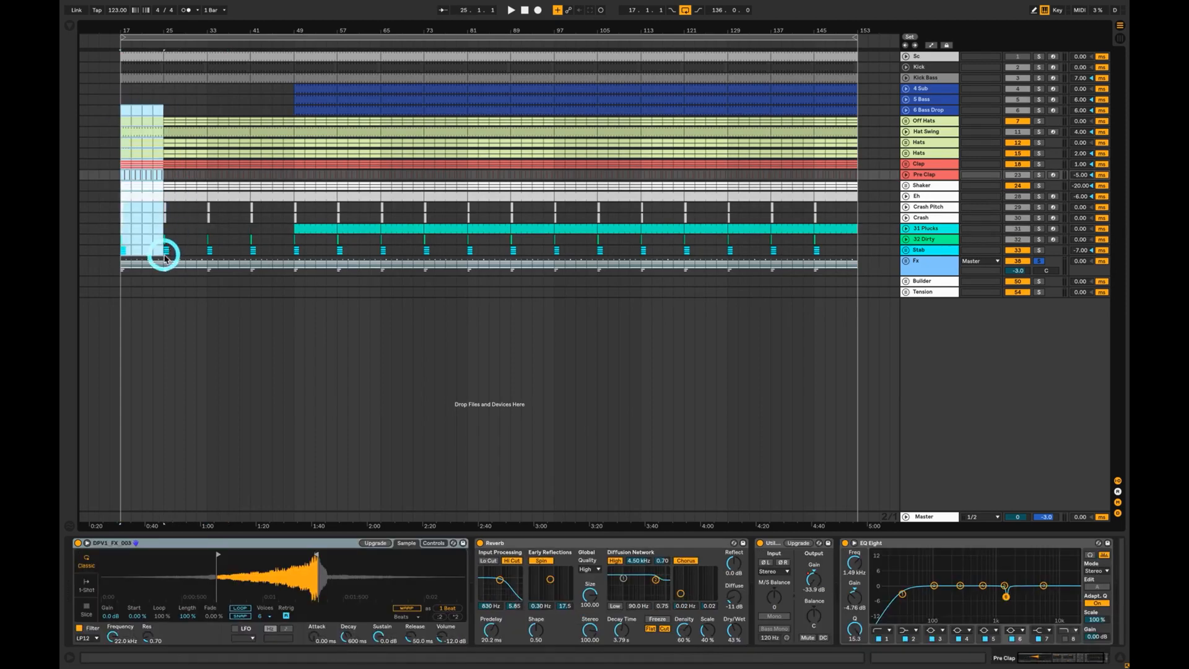
click(122, 175)
click(119, 166)
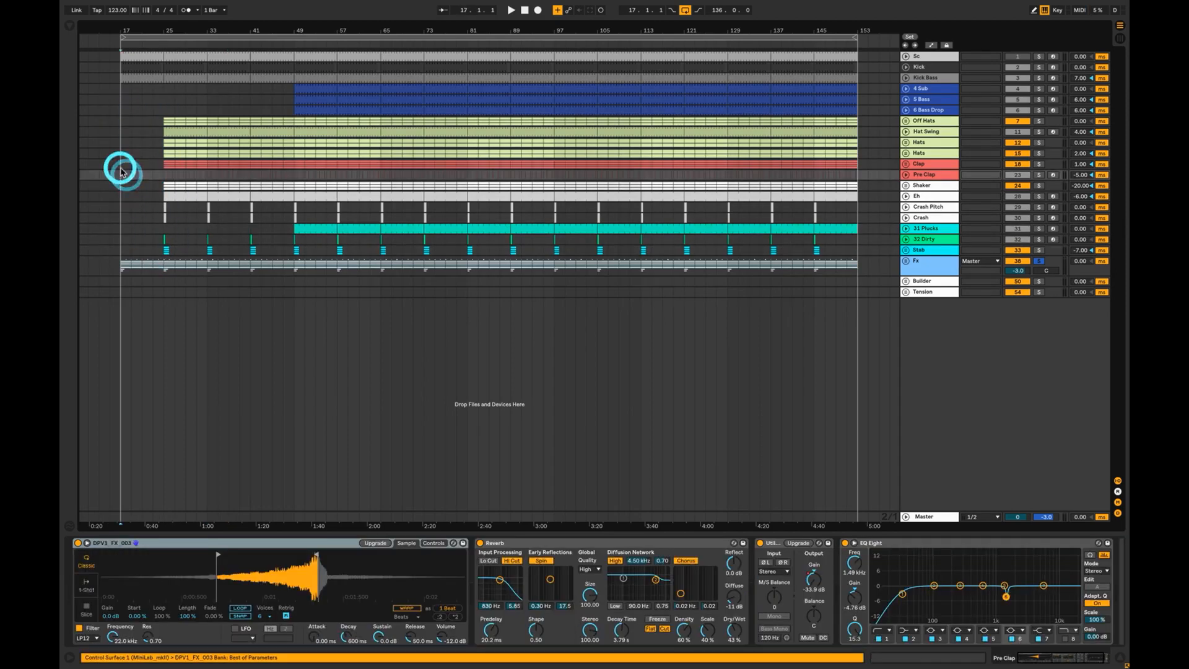
Turn off the solo on the Fx group and play the intro from bar 17
click(1041, 263)
click(1040, 263)
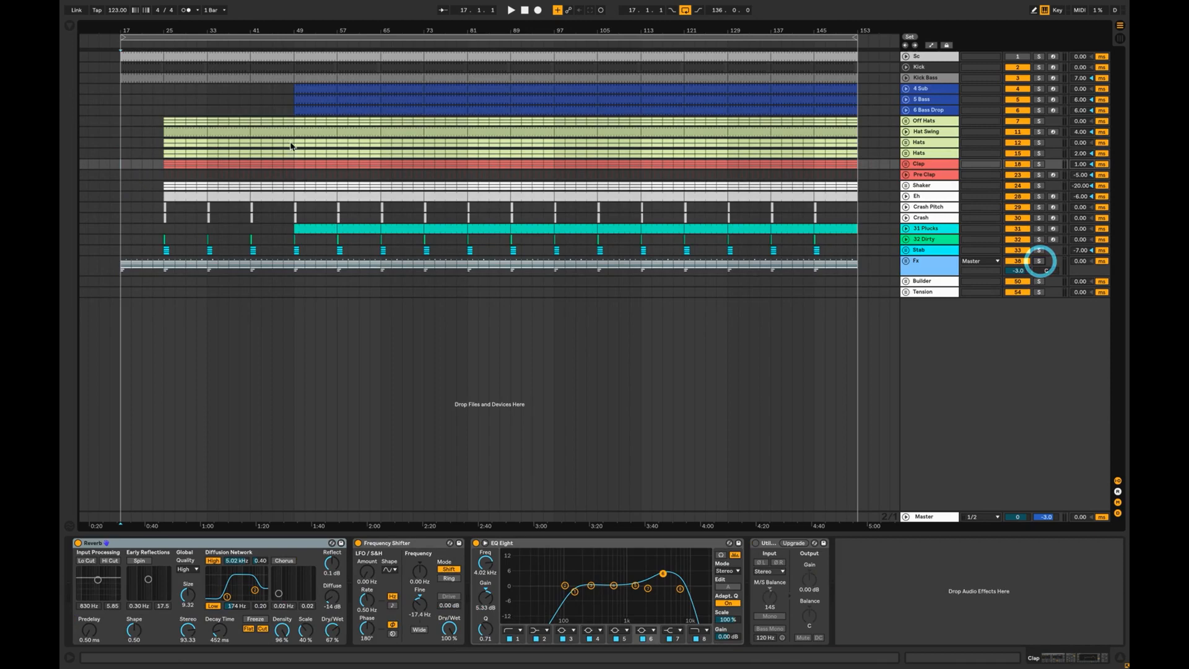
click(120, 164)
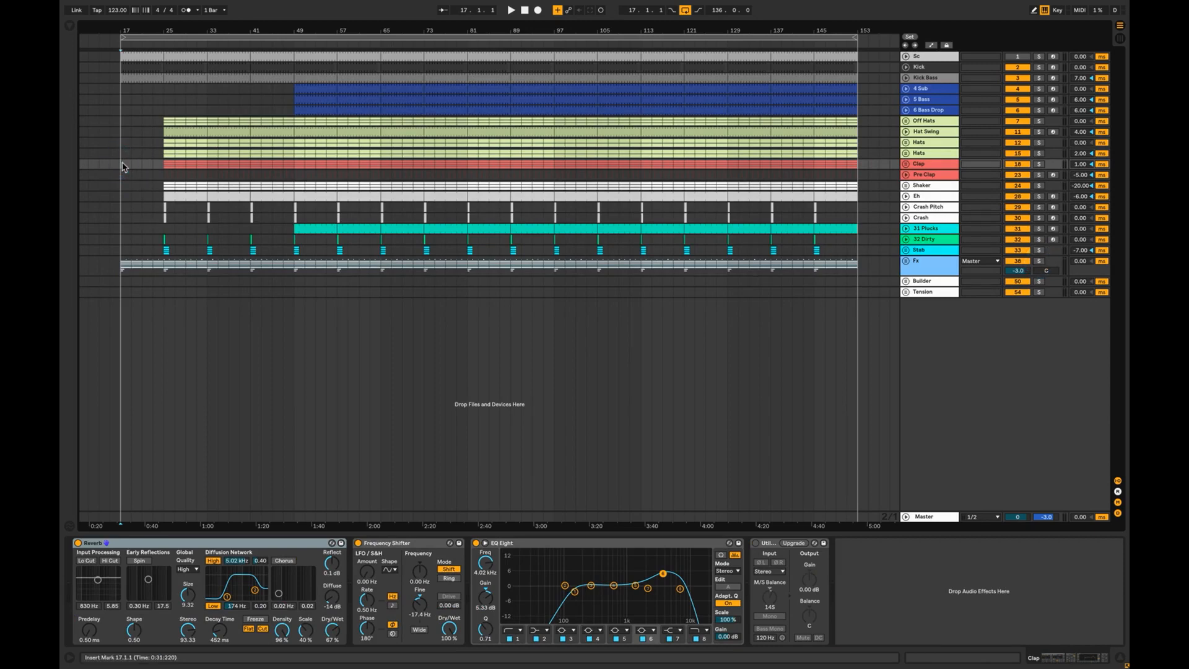
key(space)
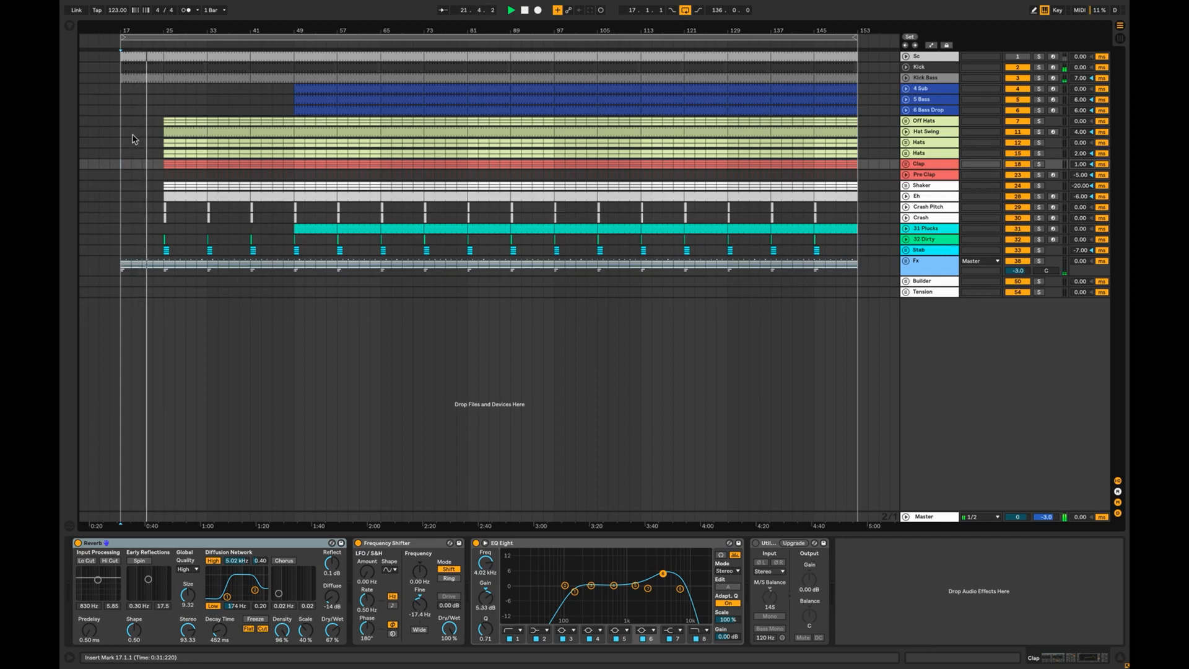
Clear Off Hats, Clap, Eh, both crash tracks, 32 Dirty and Stab from bars 25 to 33, and play from bar 23
drag(164, 239, 190, 254)
key(space)
click(196, 228)
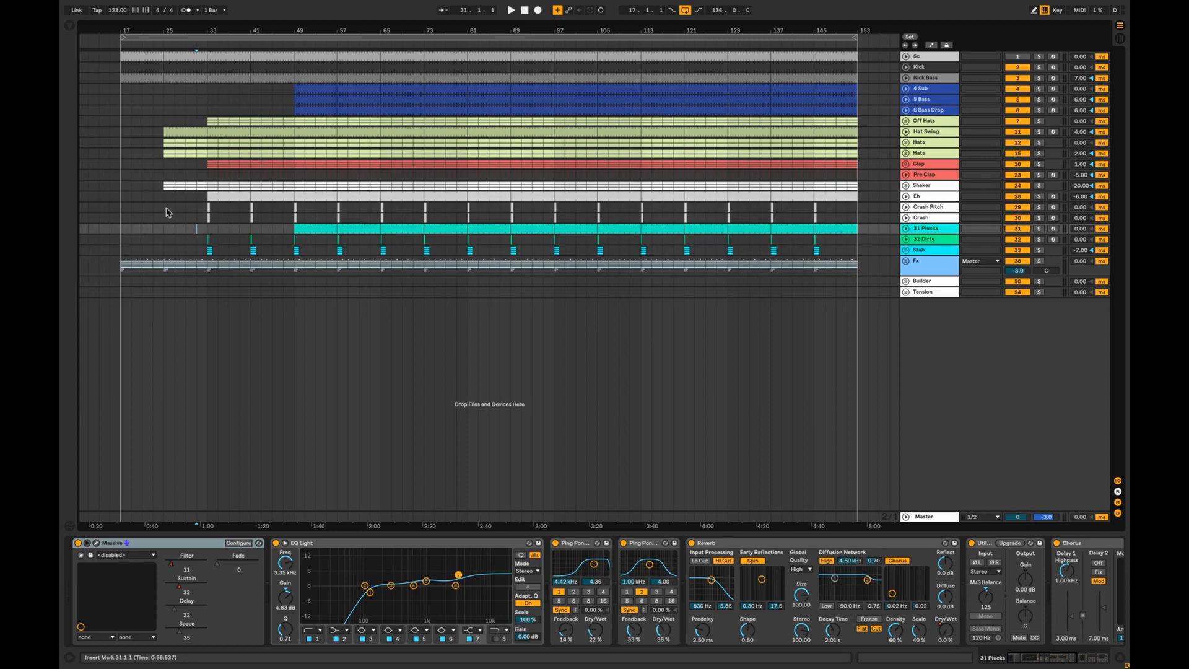
click(154, 208)
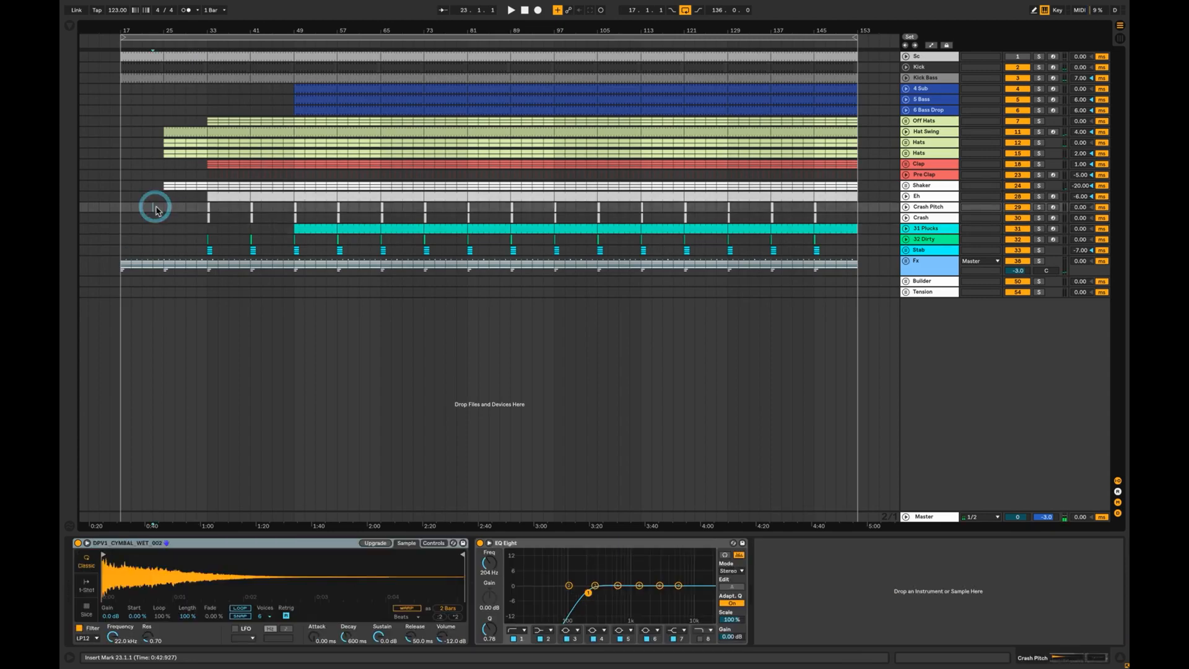
key(space)
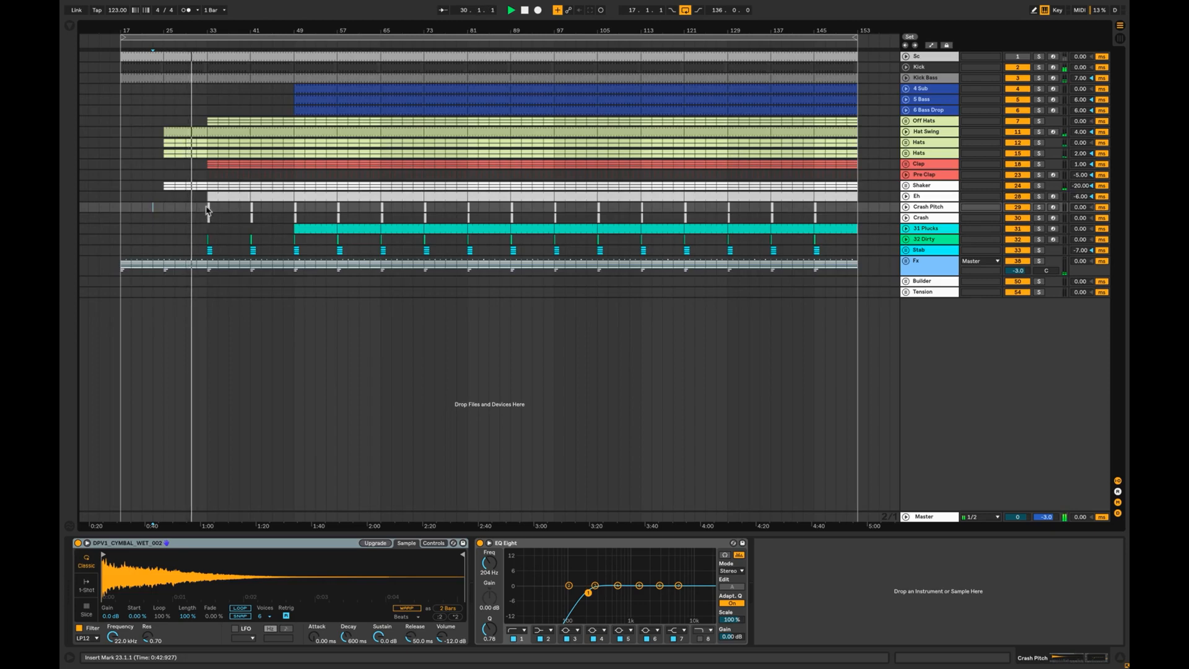
Delete the 32 Dirty and Stab clips at bar 33 and play the section from bar 31
drag(196, 241, 224, 252)
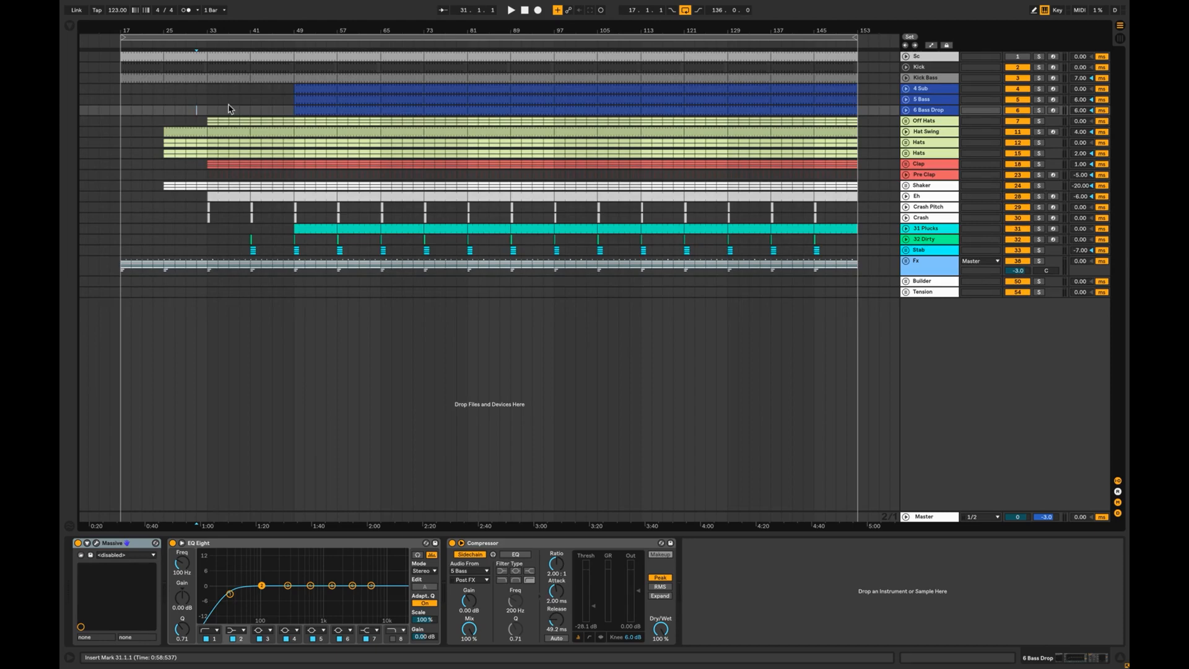
key(space)
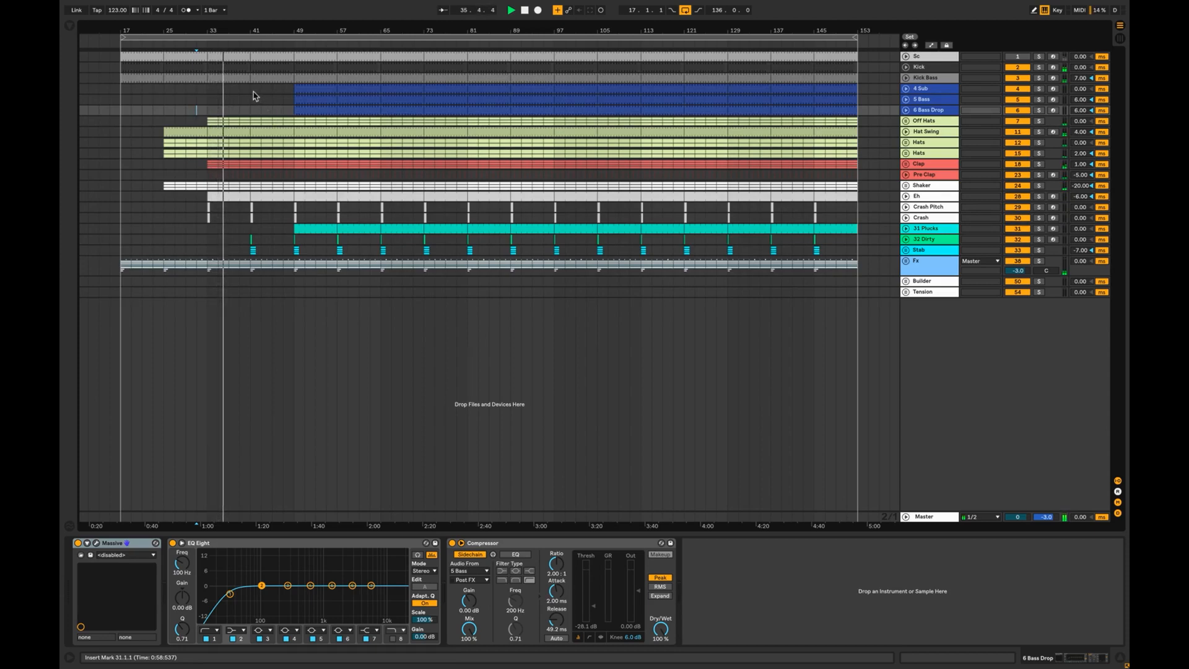
click(305, 234)
key(space)
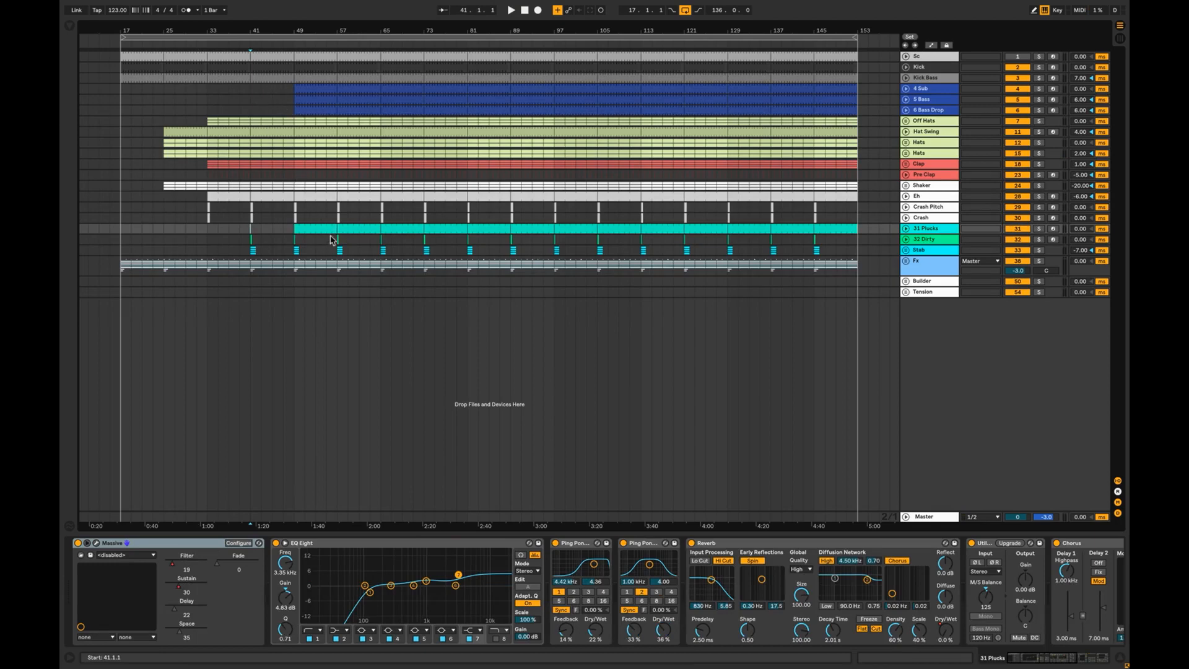
Remove the Kick Bass from bars 41 to 49 and copy 31 Plucks clips into those eight bars
drag(273, 83, 295, 68)
click(261, 97)
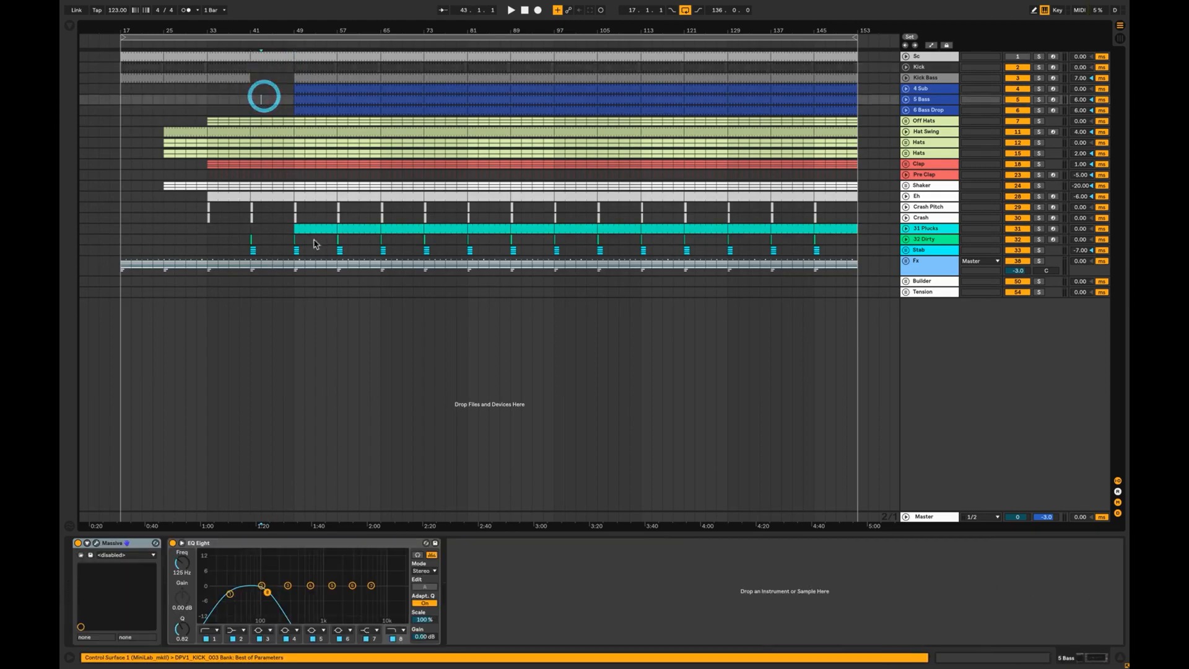
click(324, 231)
click(273, 228)
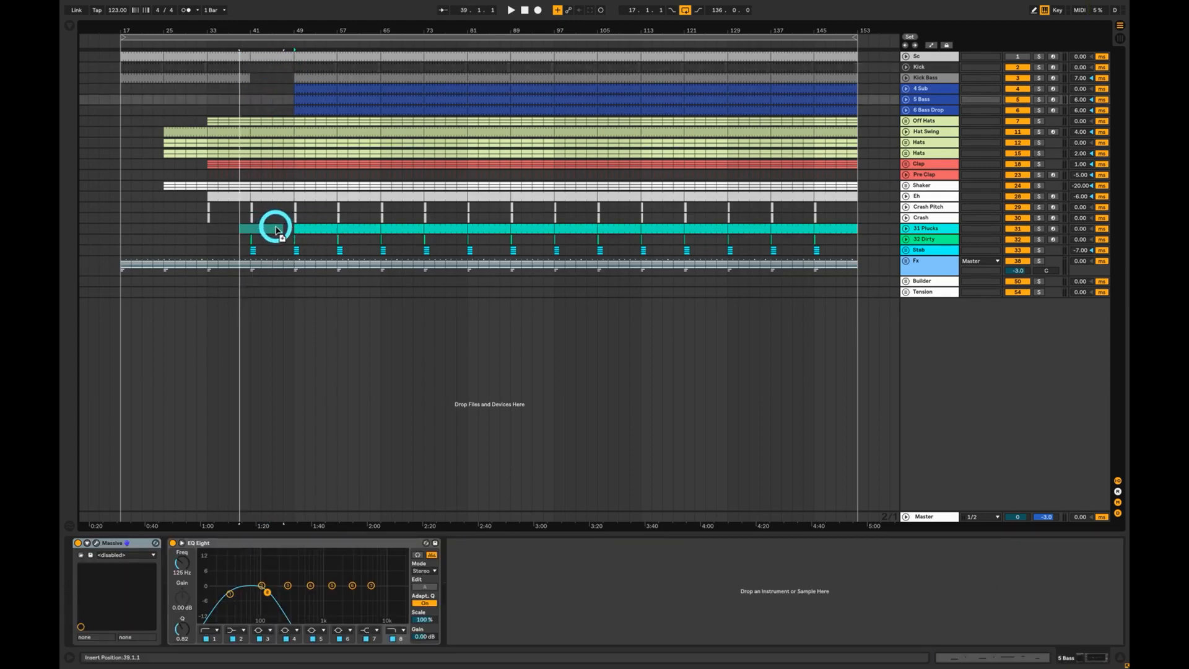
Play the transition from bar 39 until the bass has entered at bar 49, and stop playback
click(240, 99)
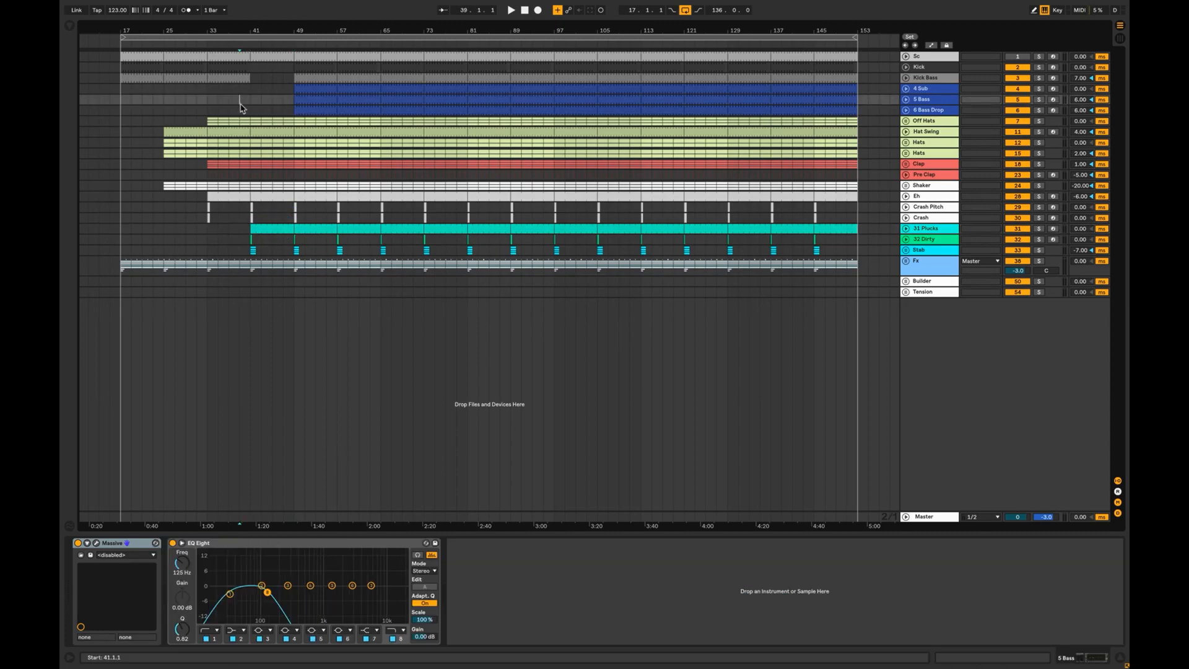
key(space)
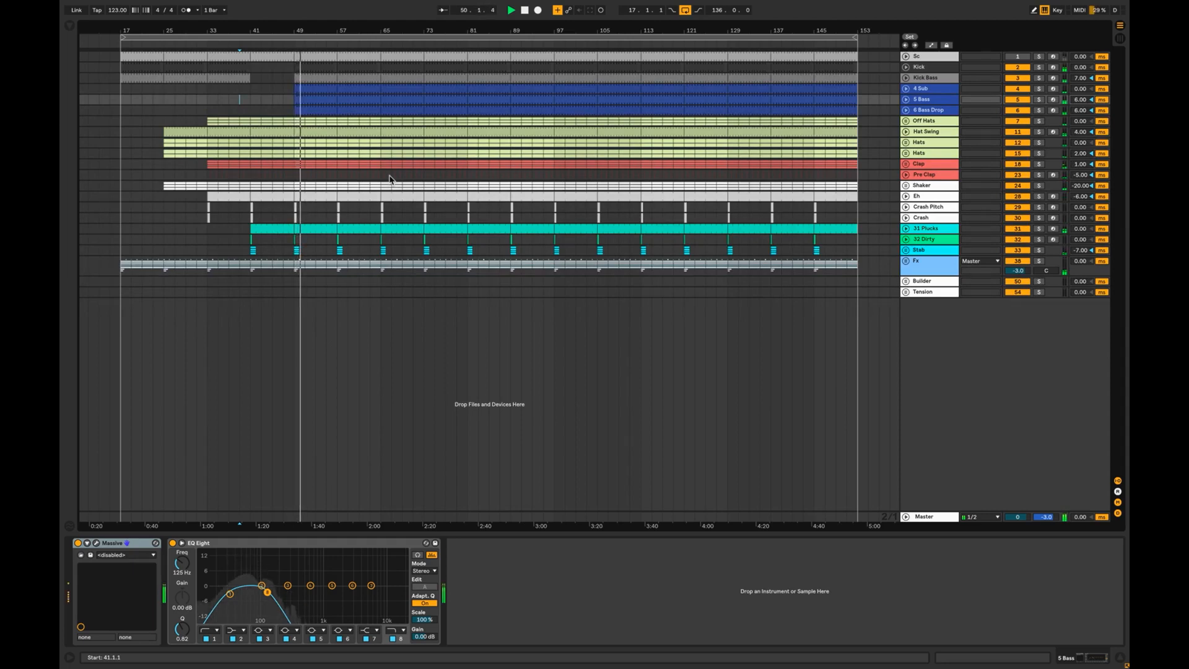
key(space)
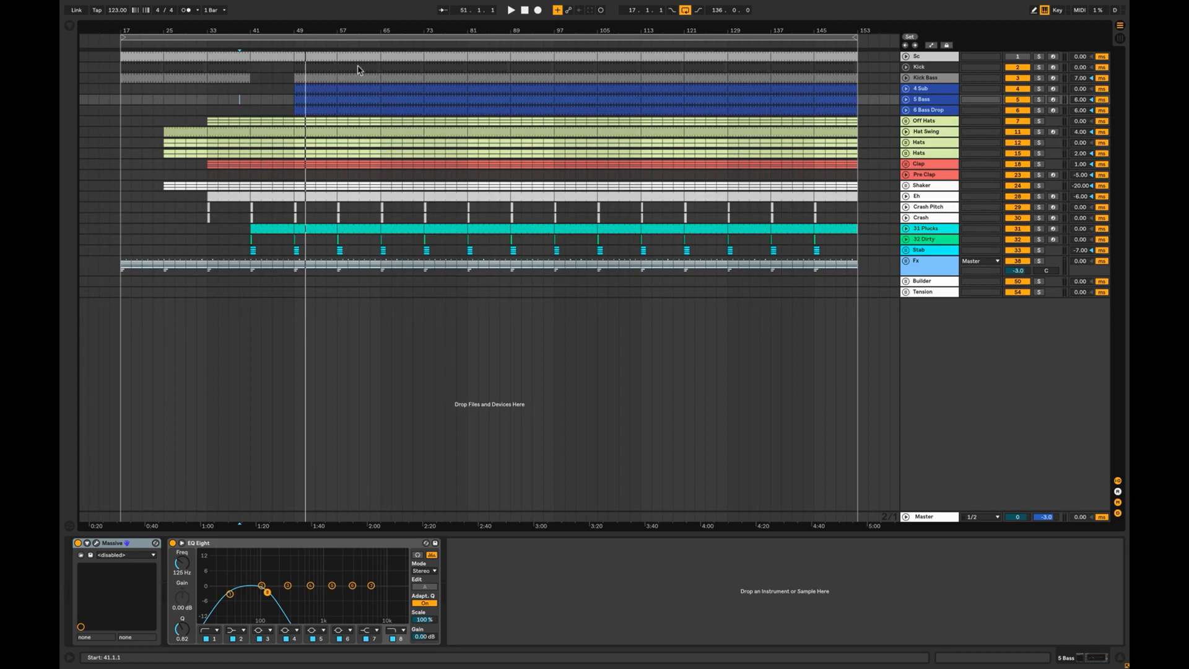
Delete bars 65 to 81 on all tracks from Kick down to Crash, and play the lead-in from bar 59
click(465, 218)
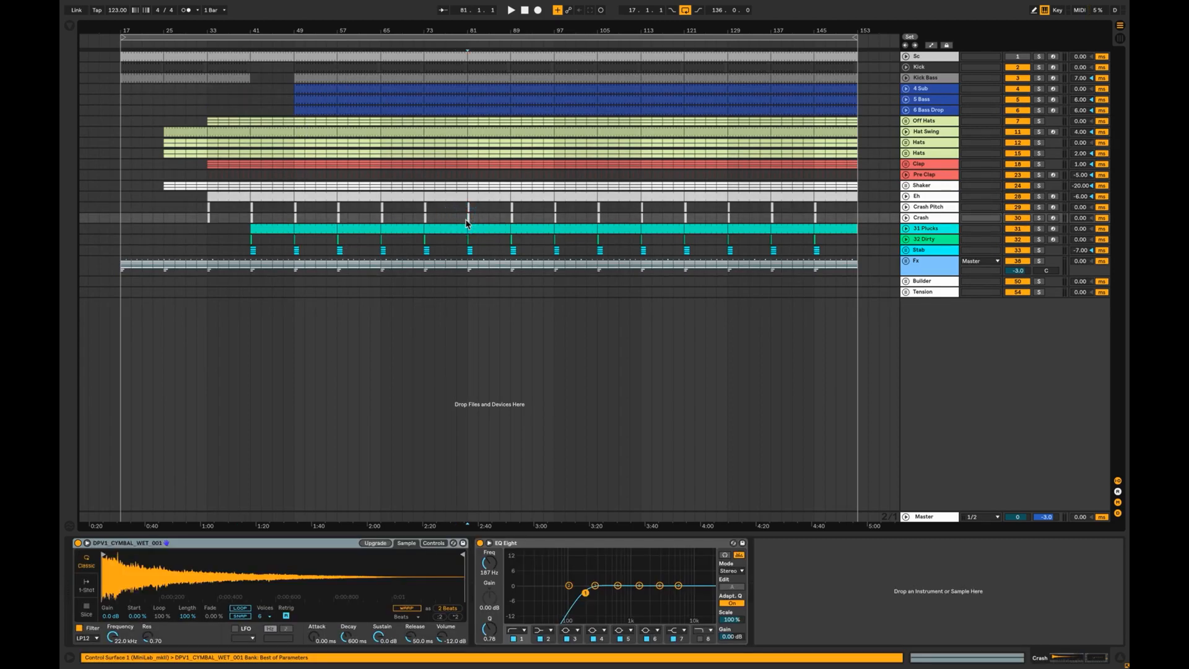
drag(467, 222, 381, 68)
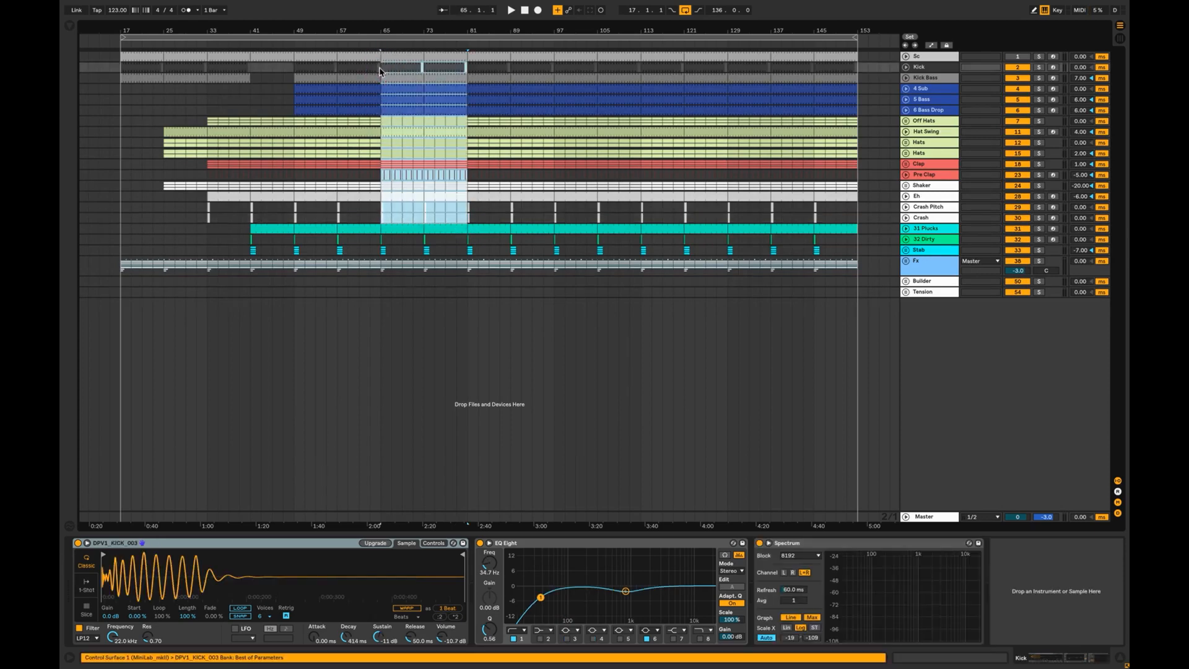
key(Delete)
key(space)
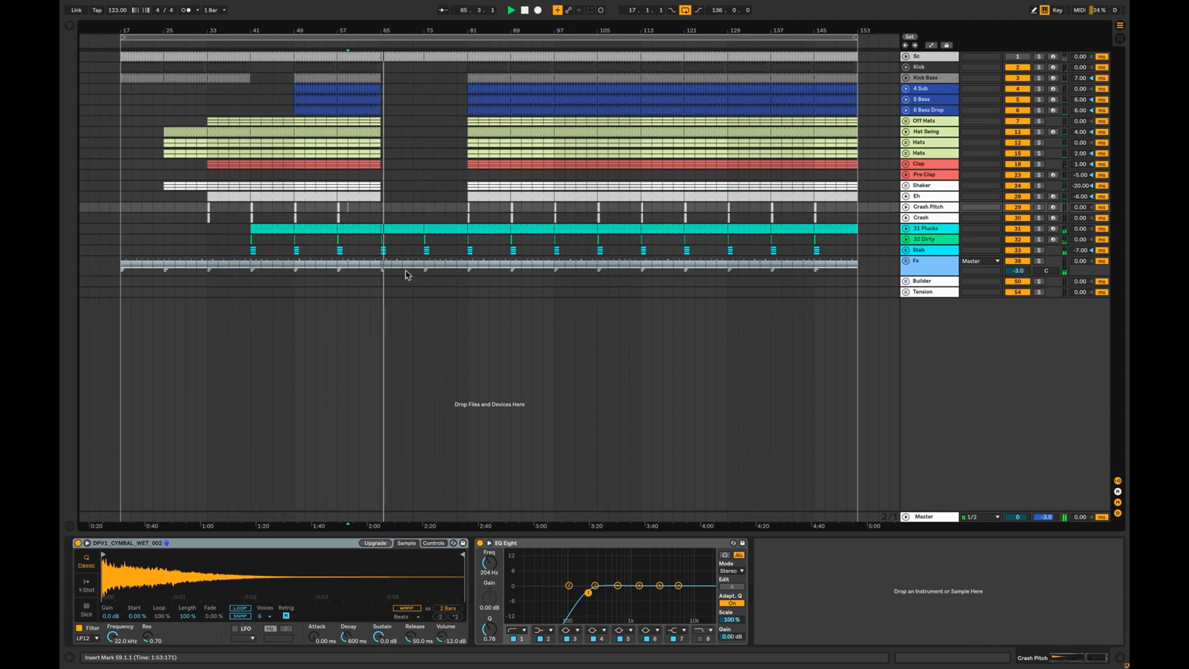
Delete the 32 Dirty clips at bars 65 and 73 in the breakdown
click(387, 240)
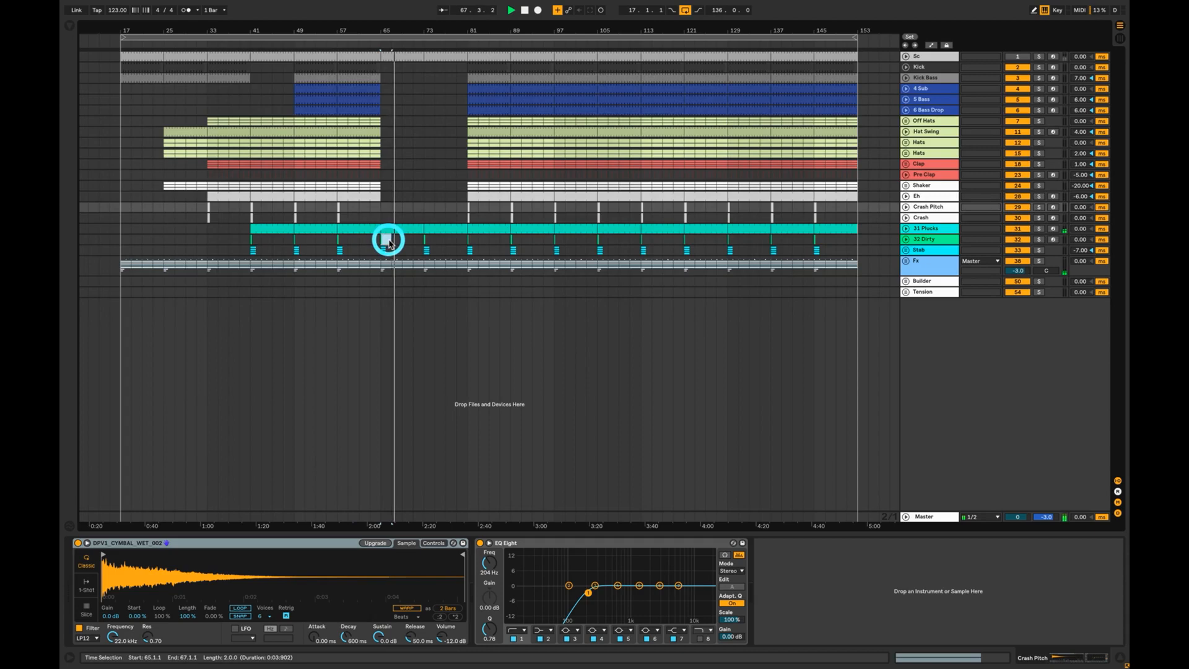
drag(388, 242, 431, 243)
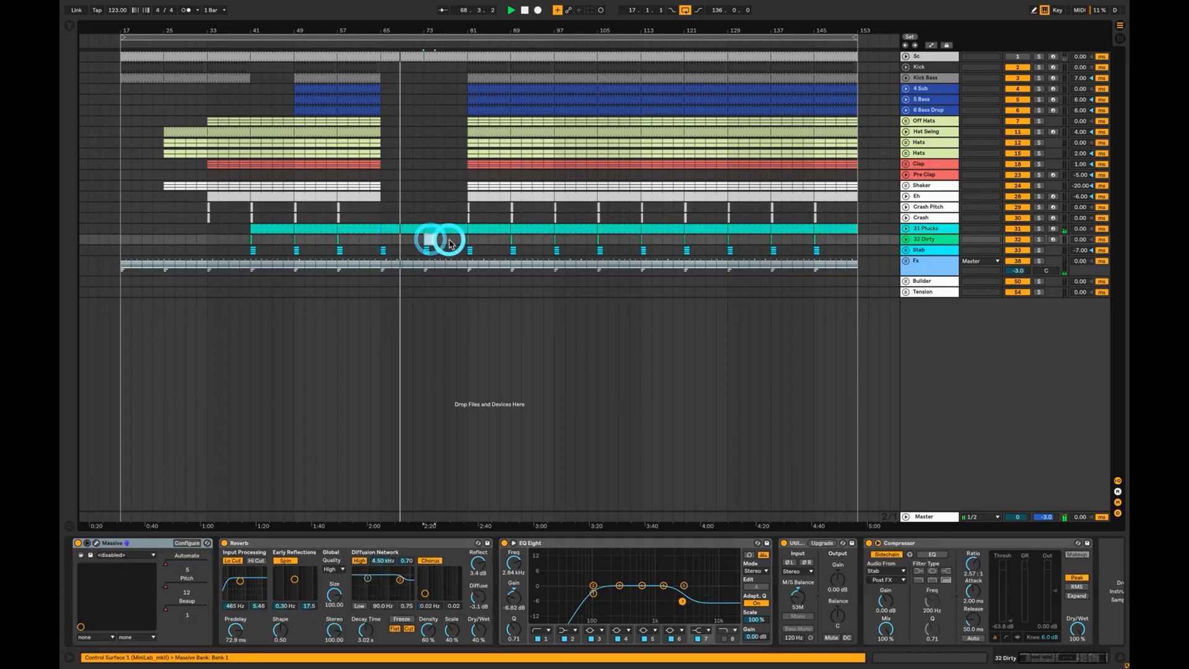
click(445, 239)
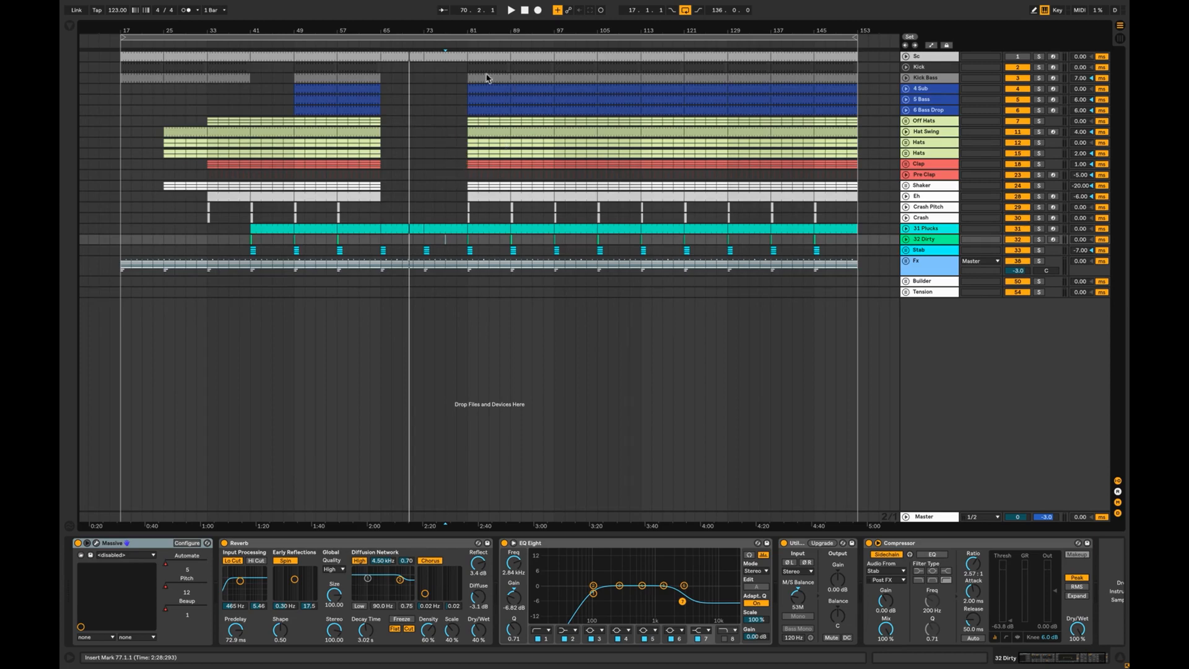
Play the end of the breakdown from bar 77 into the return at bar 81, and stop playback
click(452, 175)
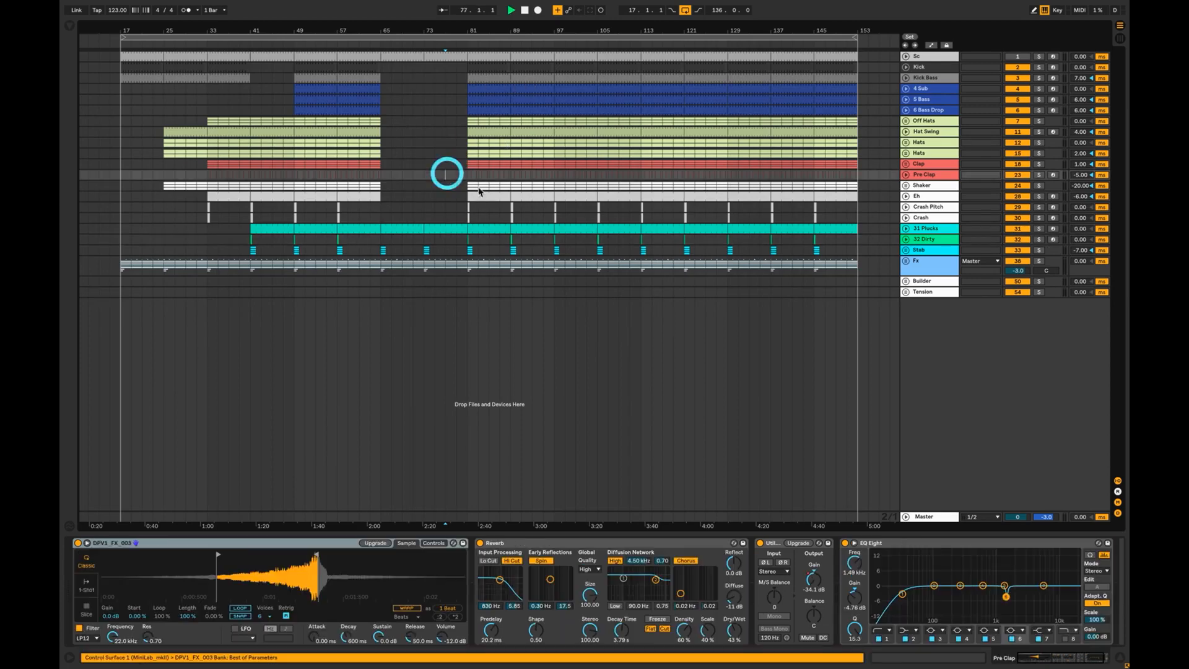
key(space)
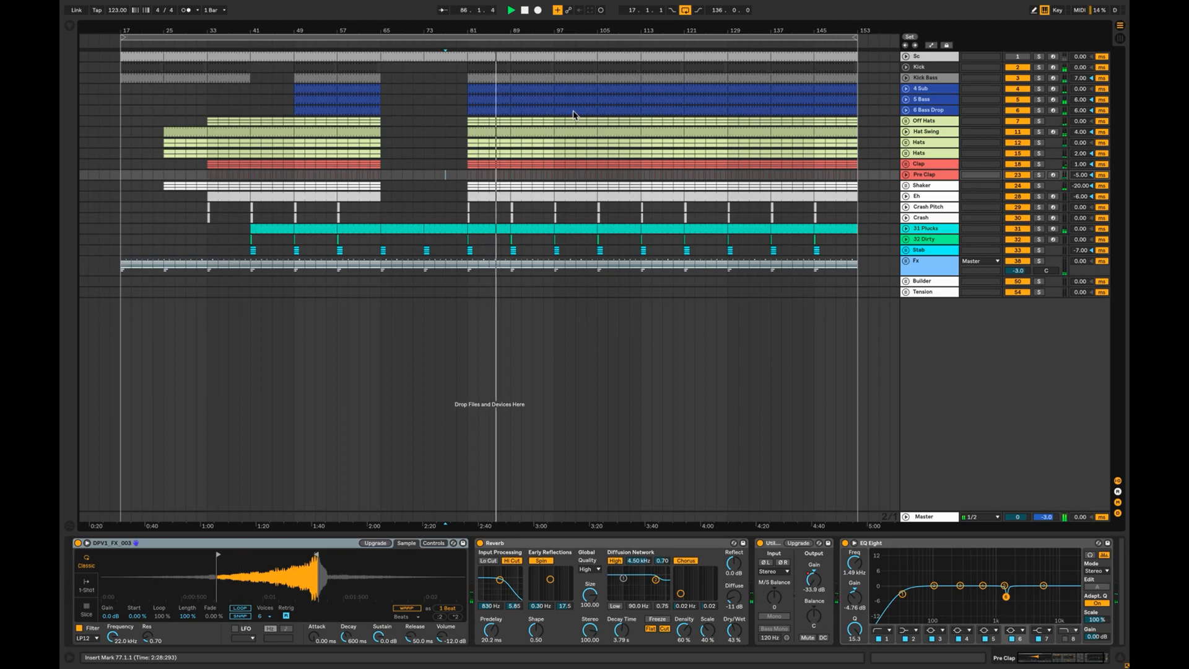
key(space)
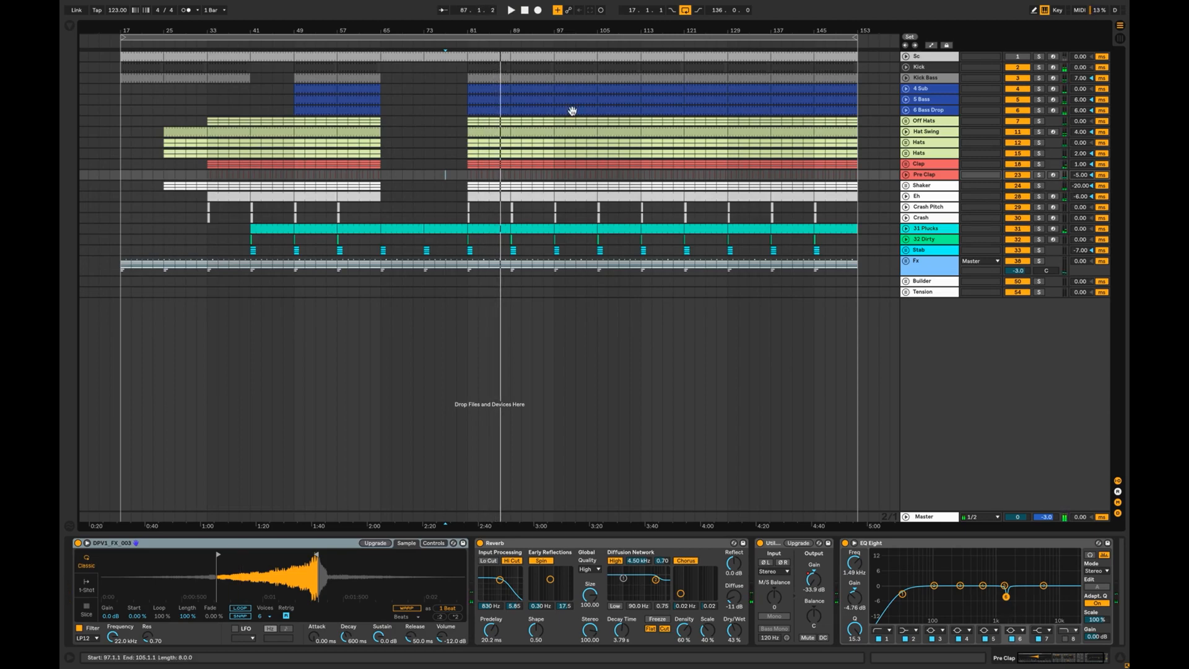
Clear the bass tracks, Off Hats, Hat Swing, Clap and Eh from bars 97 to 113, and Kick Bass and Shaker from bars 97 to 105
click(564, 194)
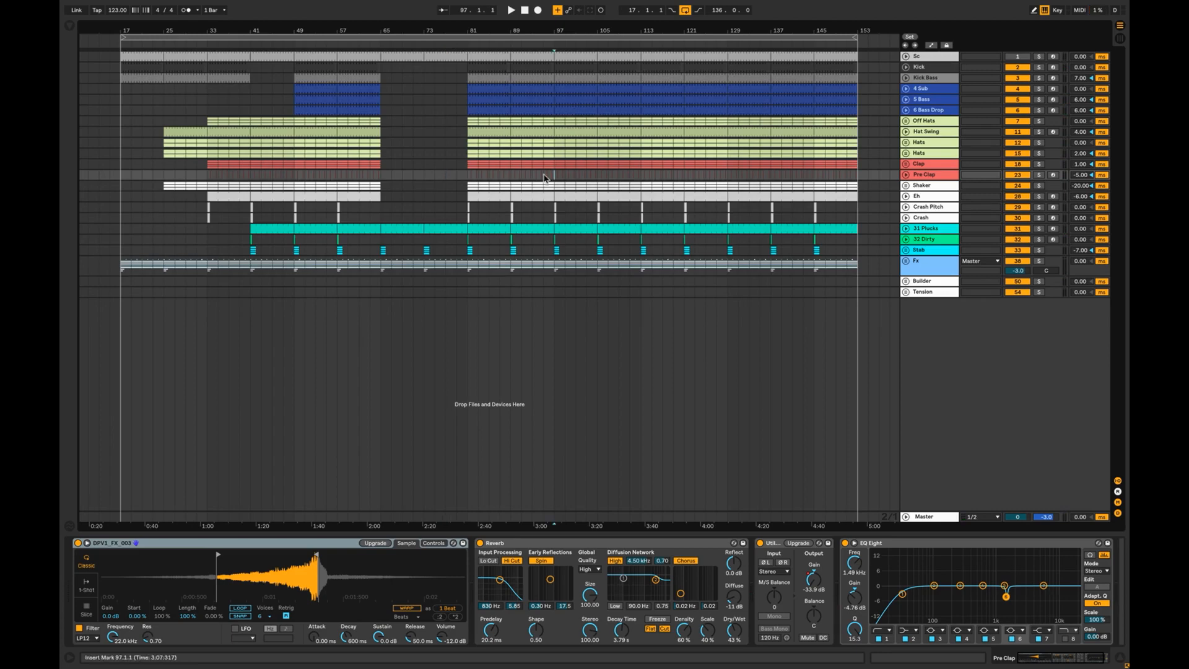
click(578, 198)
key(Delete)
click(630, 196)
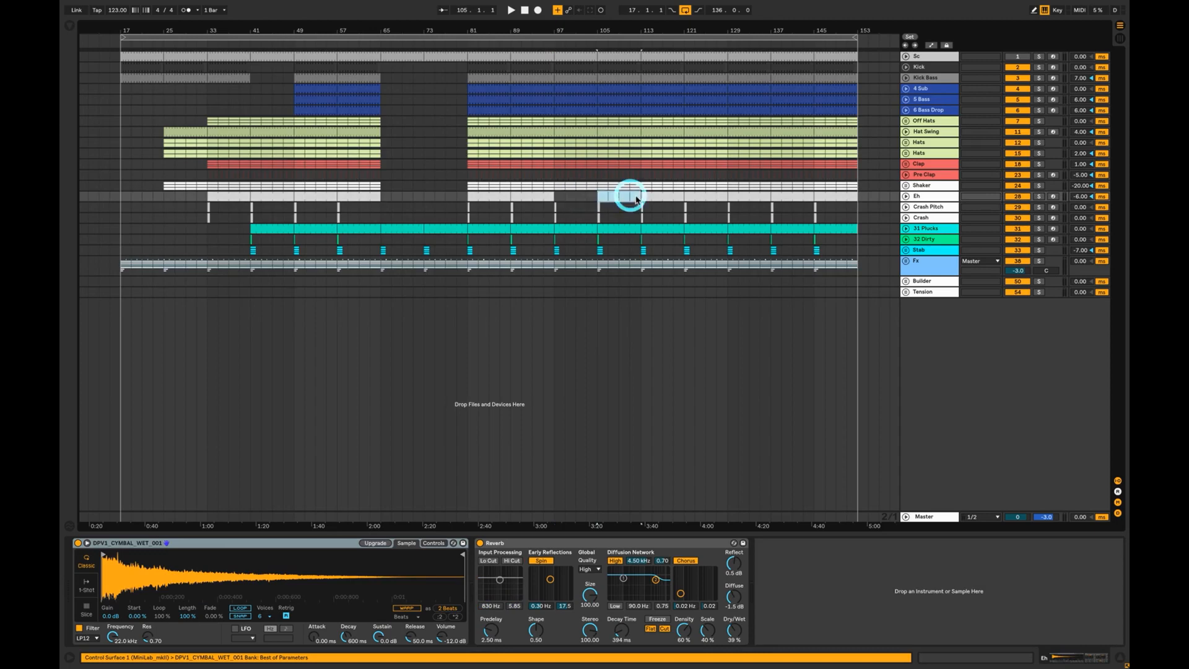
drag(638, 195, 552, 88)
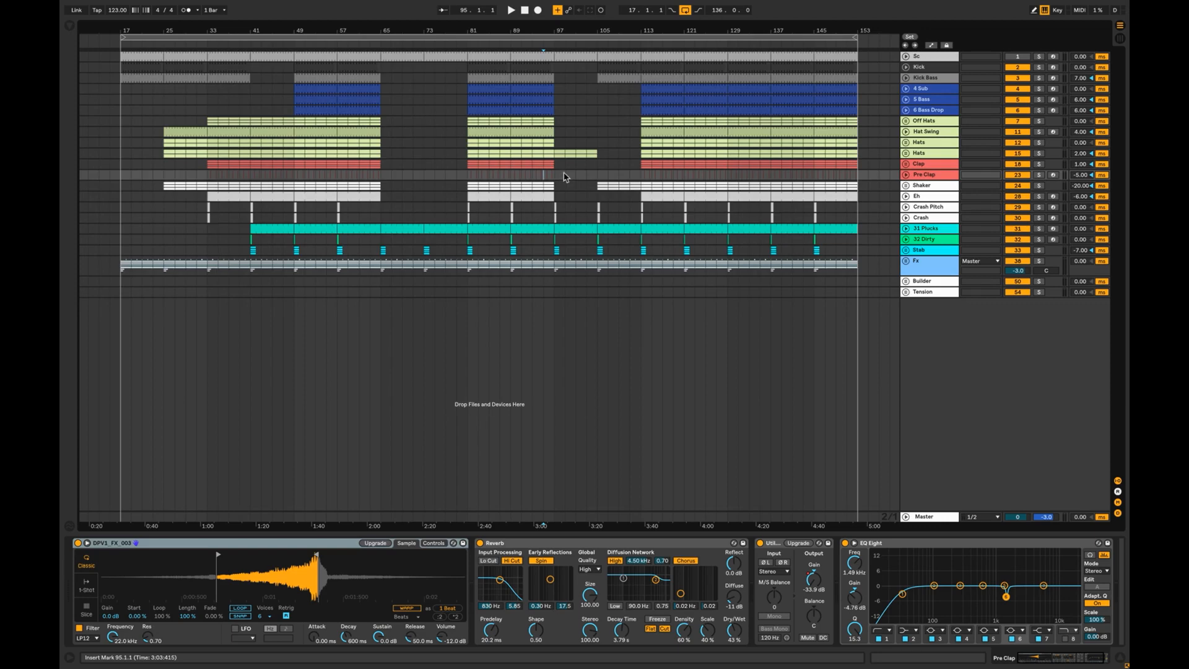
Play the thinned-out section from bar 95 and delete the 32 Dirty clip at bar 105
key(space)
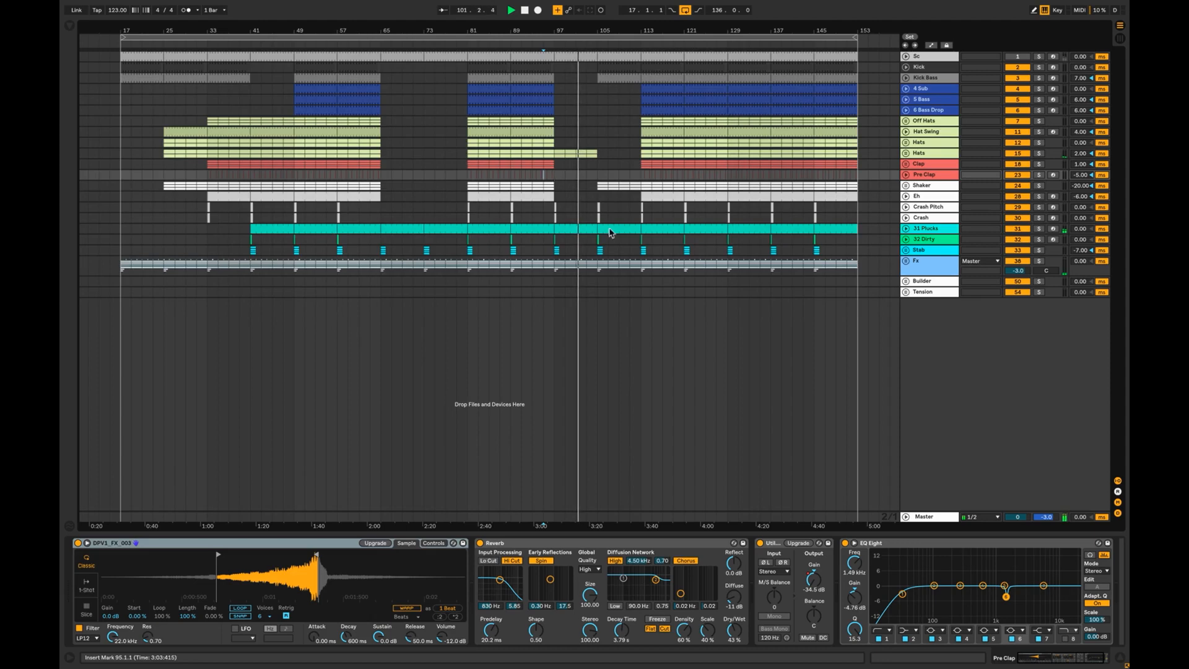
click(591, 240)
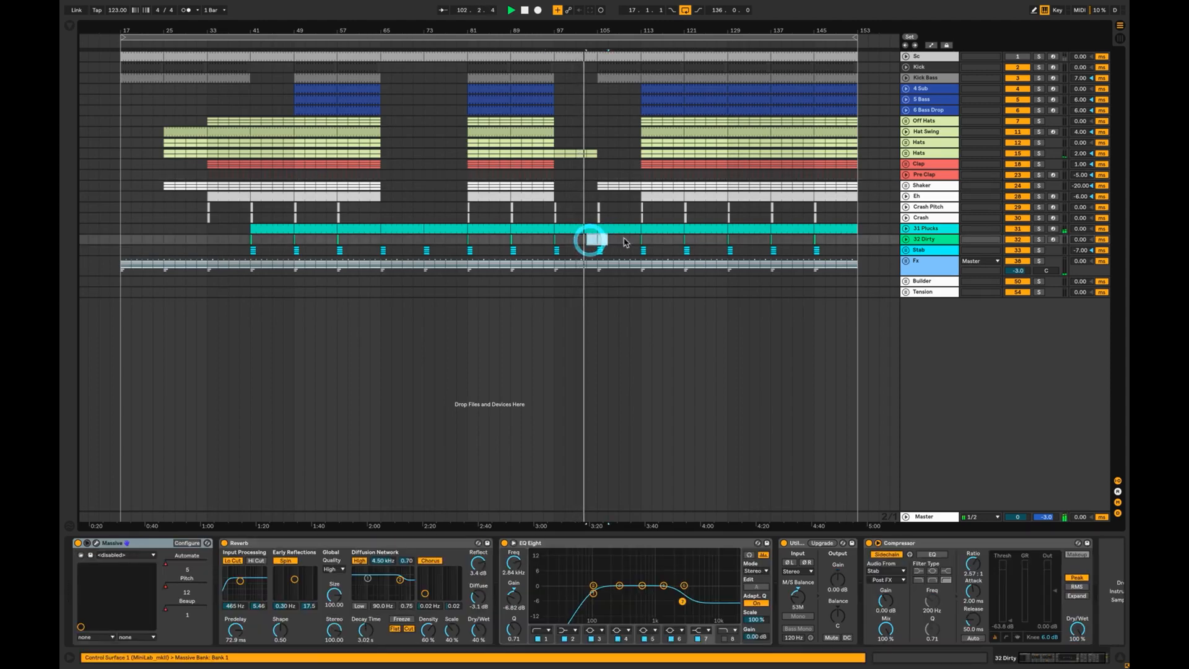
click(623, 237)
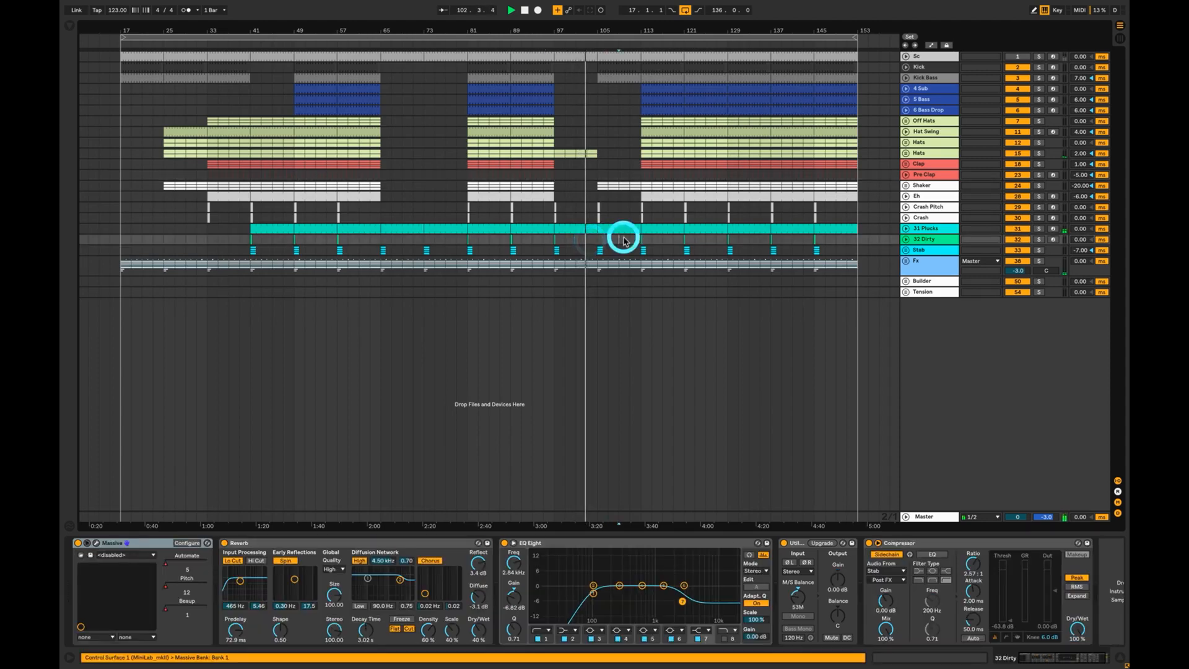
Delete the Kick Bass clip from bars 105 to 113
click(622, 84)
click(619, 78)
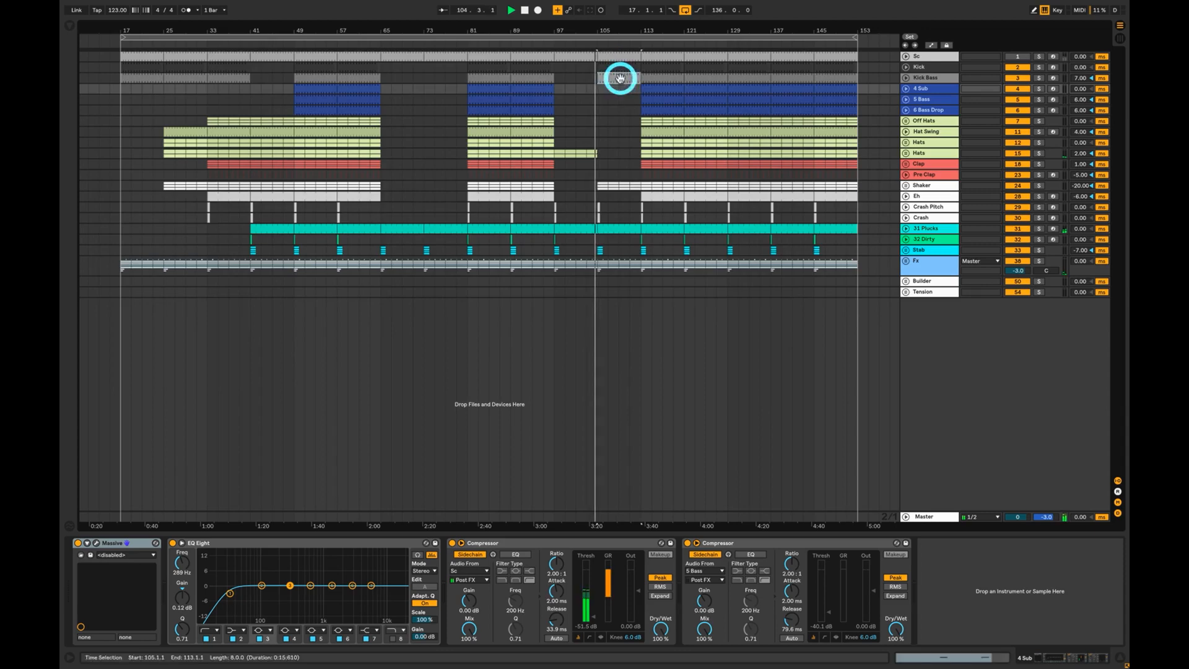
click(614, 102)
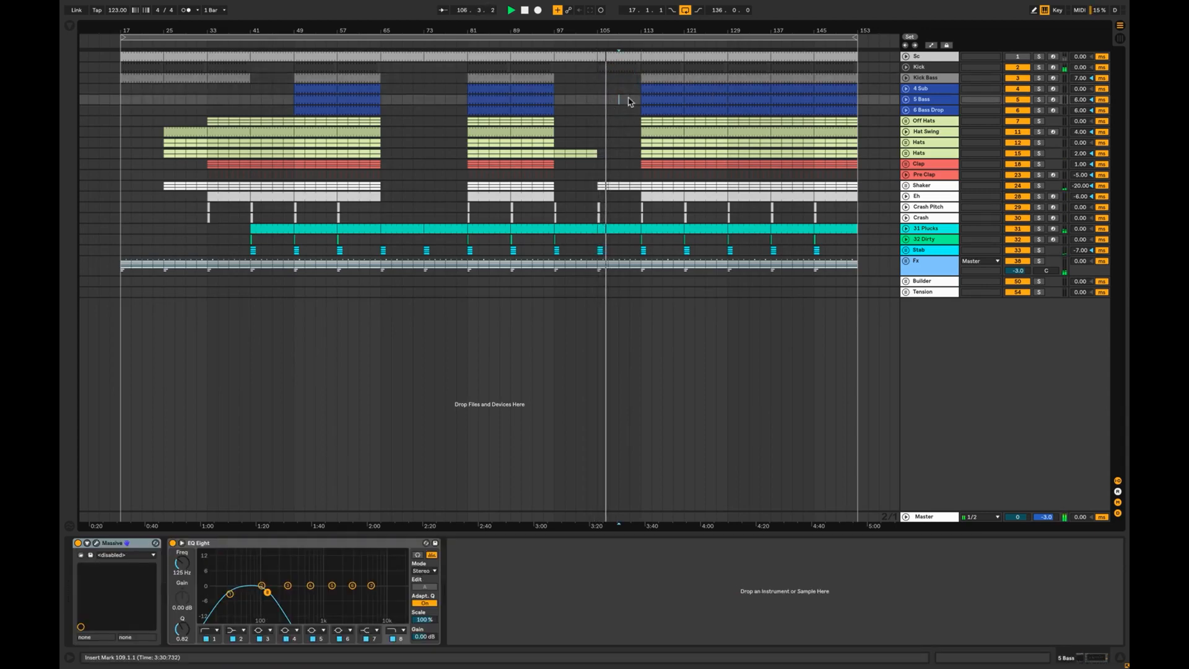
Delete the 31 Plucks clips from bar 113 through to the end of the track at bar 153
click(662, 229)
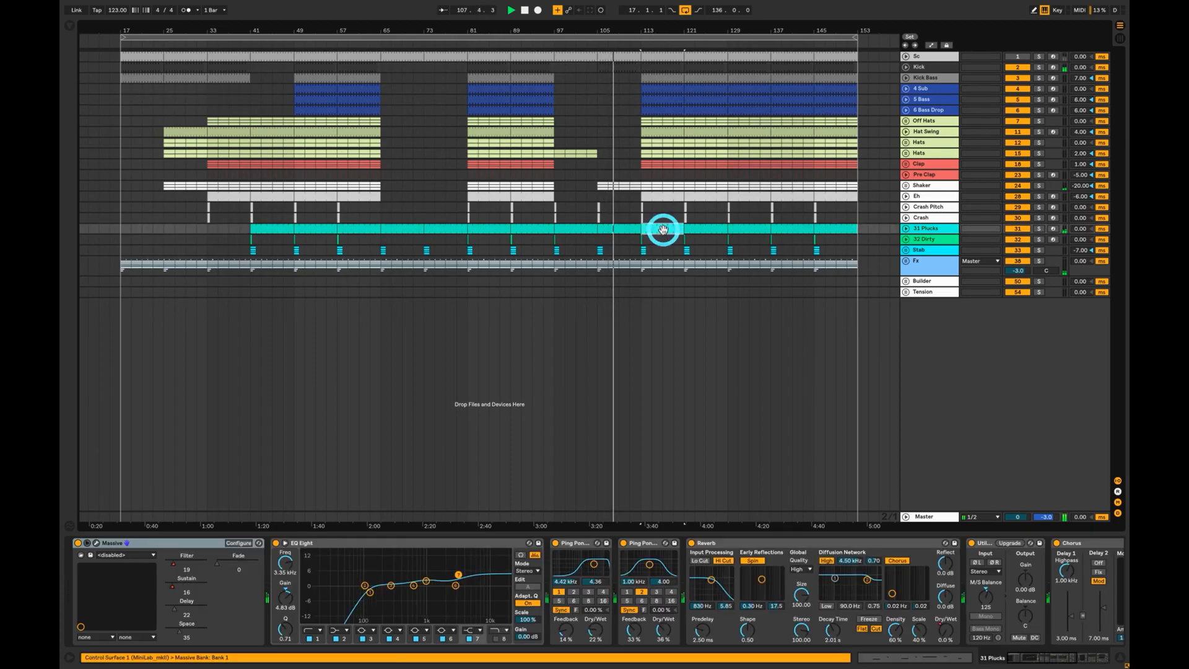
click(703, 229)
click(672, 229)
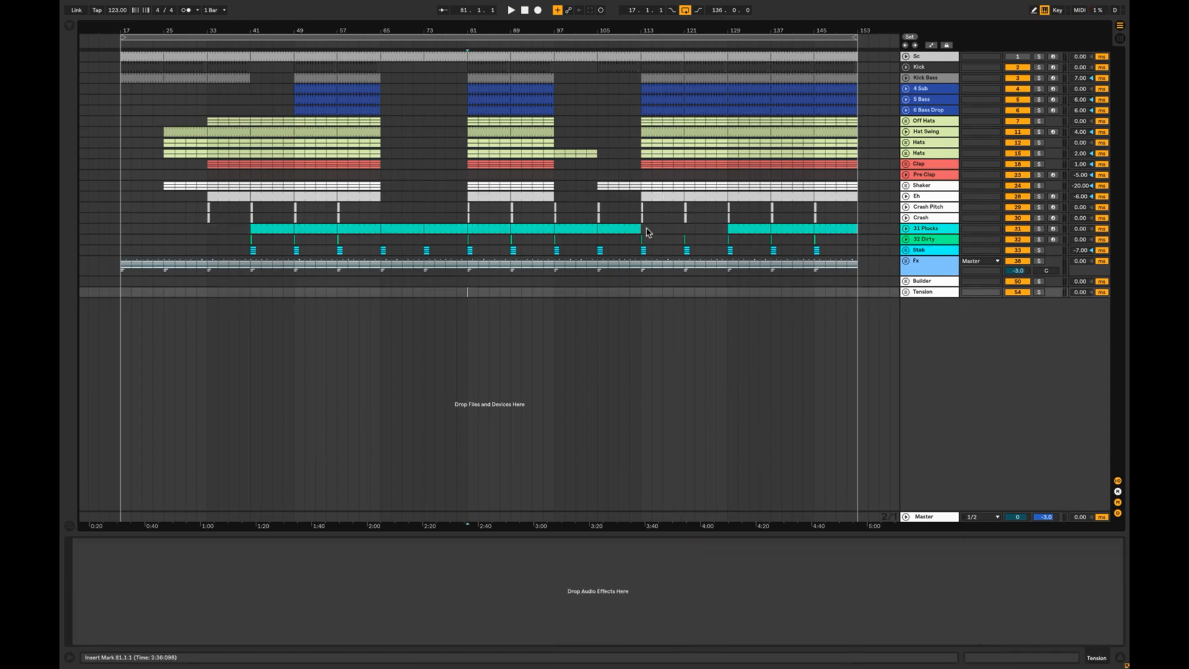
click(642, 231)
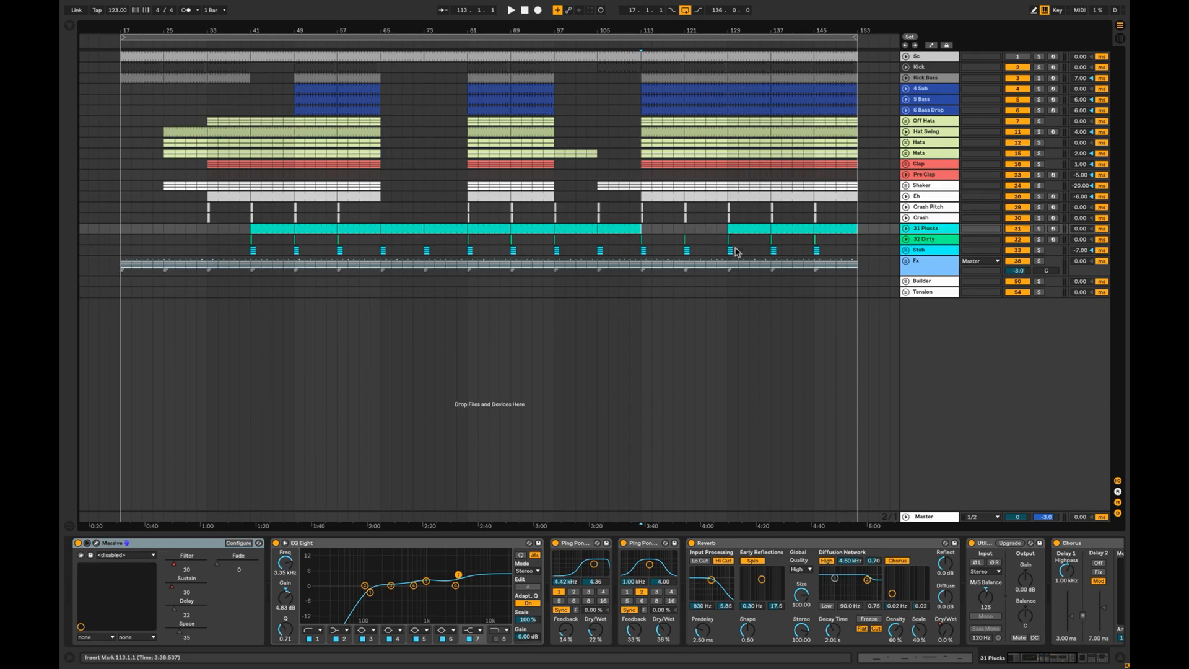
click(856, 231)
click(840, 230)
shift+click(750, 231)
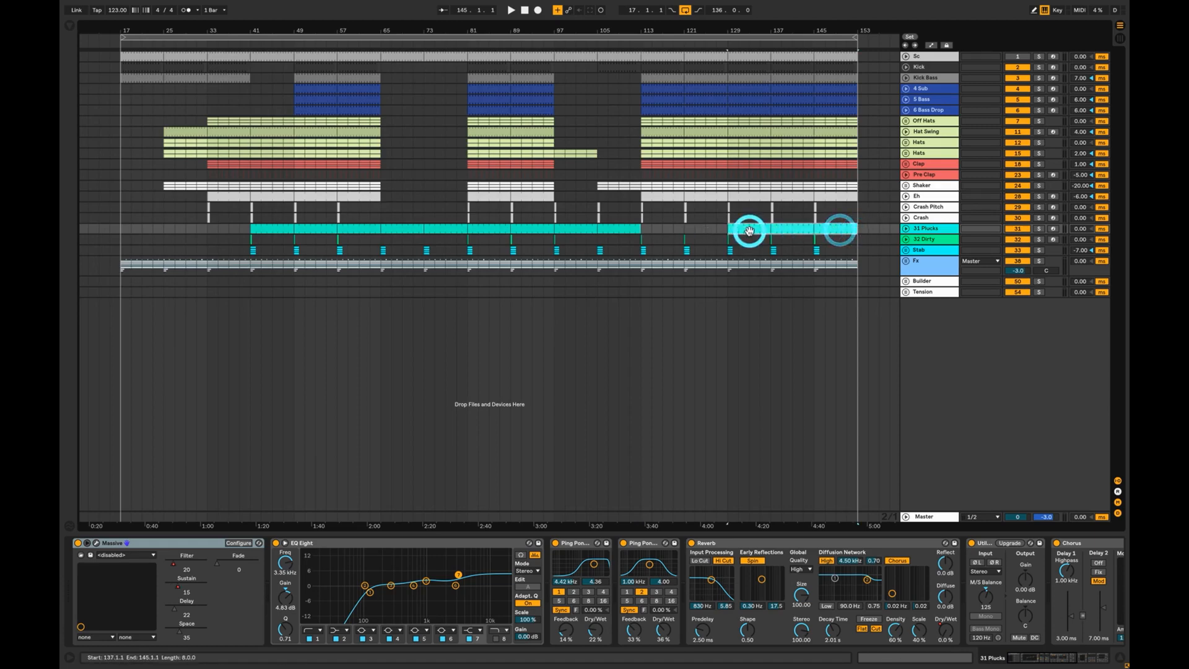
key(Delete)
Clear the Shaker from bars 129 to 153 and start playback from bar 129
click(730, 185)
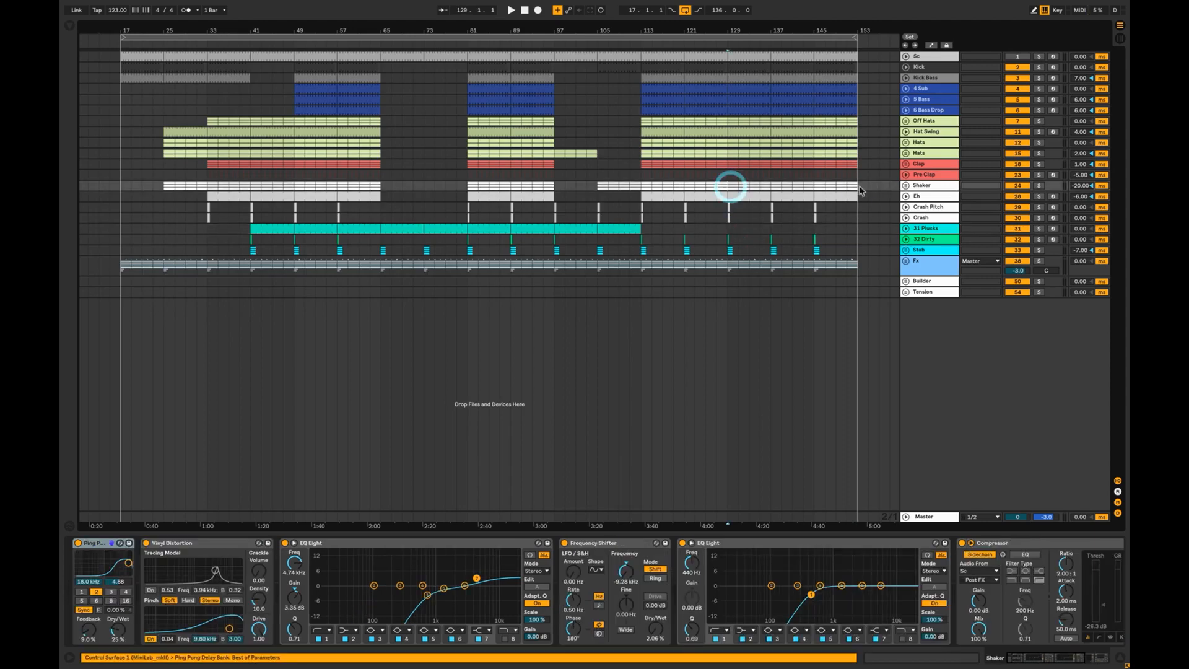
drag(861, 191, 732, 192)
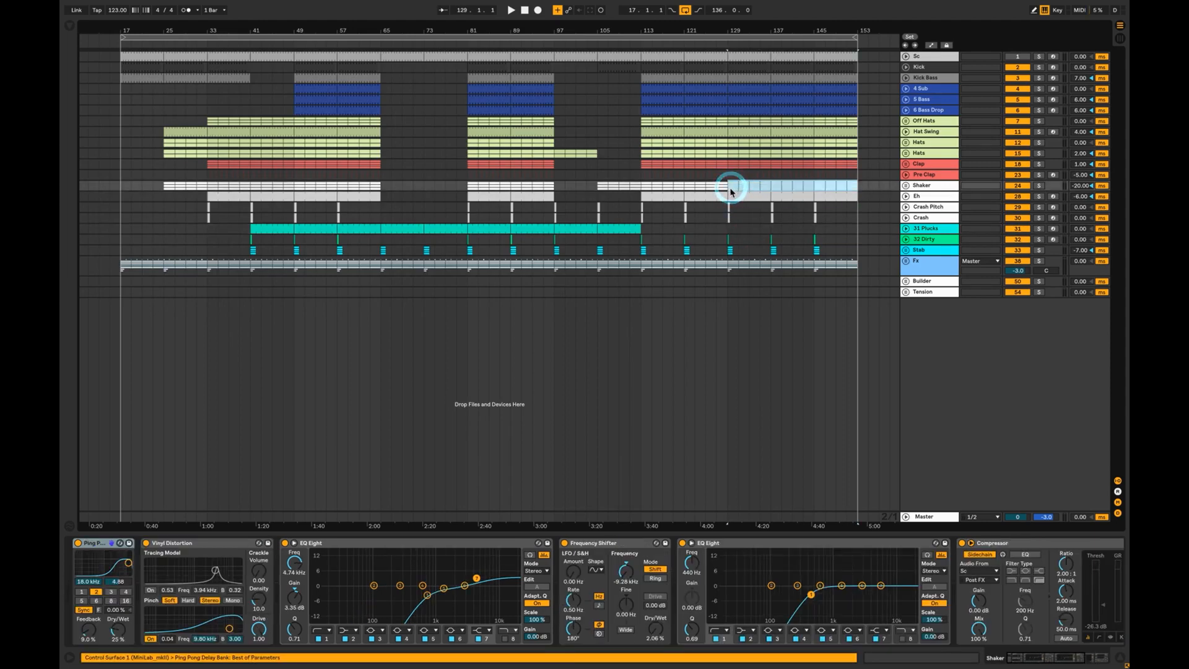
click(729, 191)
key(space)
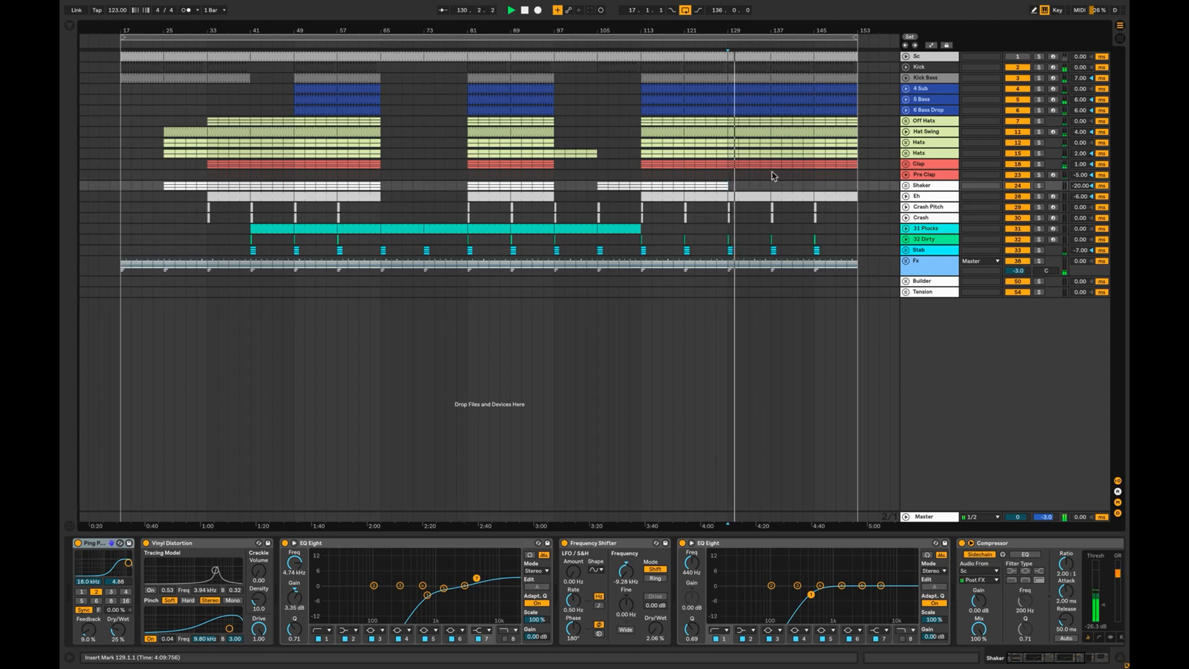
Clear Clap and Pre Clap from bars 137 to 153, and the three bass tracks from bars 145 to 153
drag(775, 176, 858, 167)
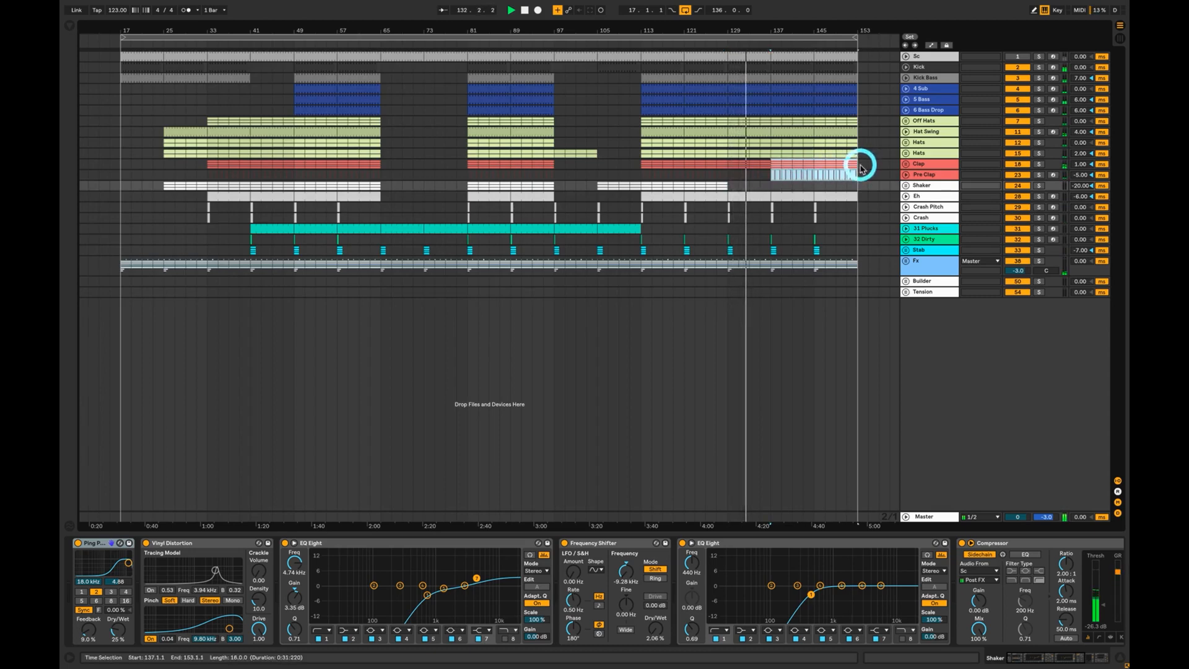
click(823, 172)
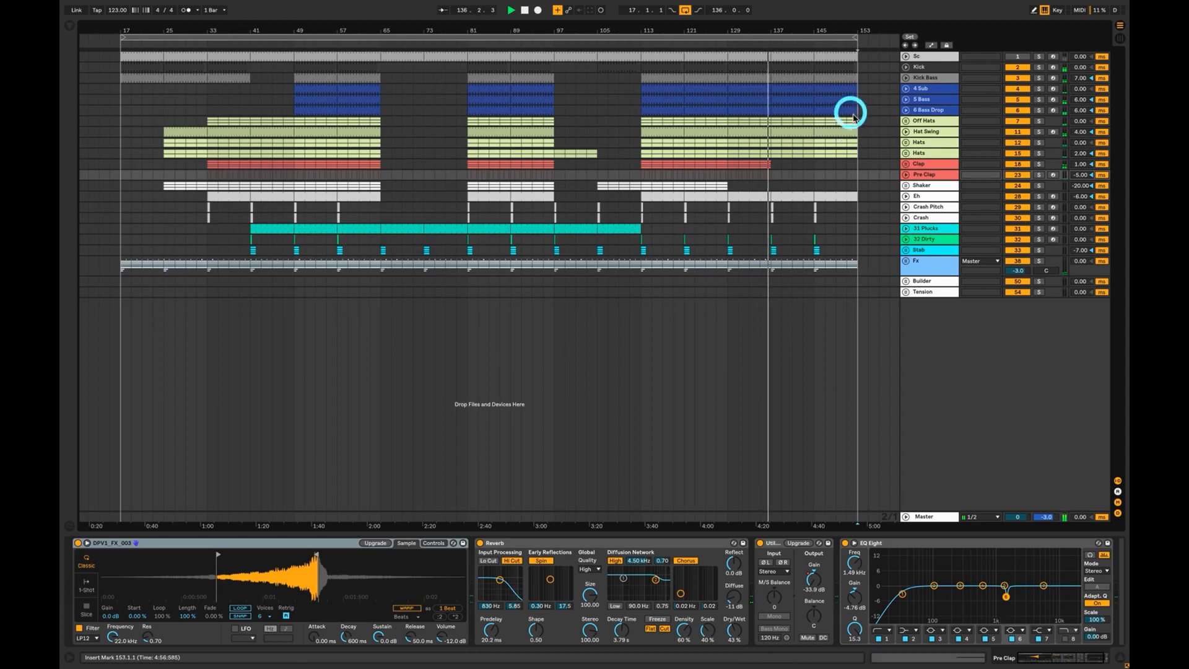
drag(849, 112, 817, 94)
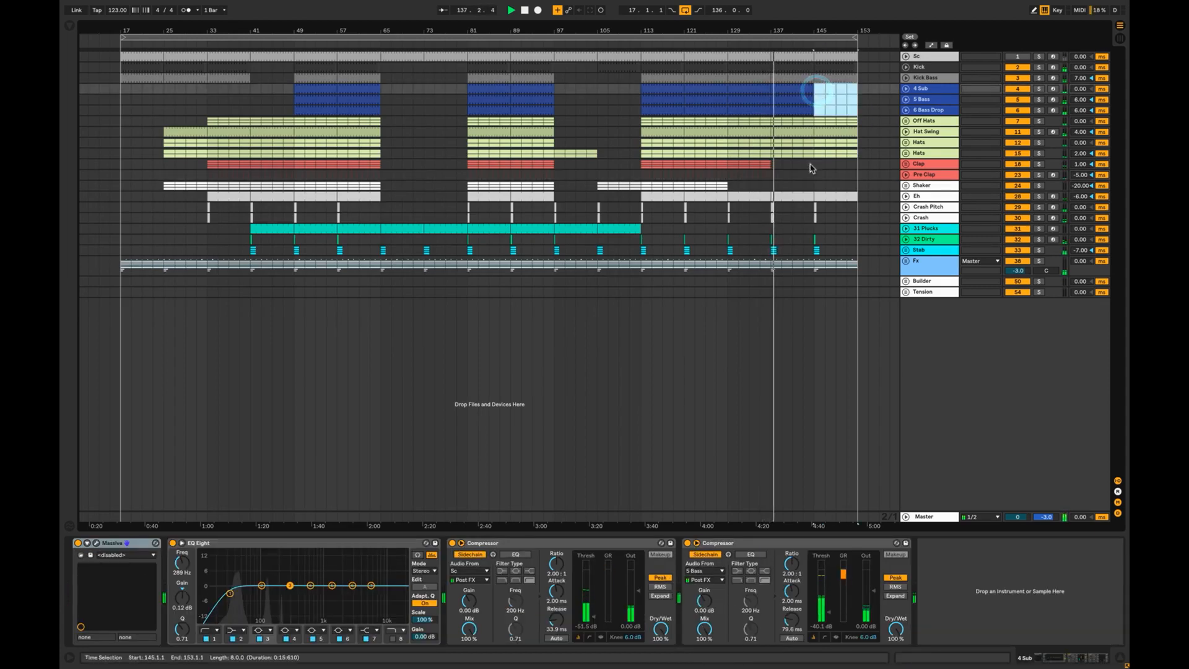
key(Delete)
Delete the Stab and 32 Dirty clips at bars 137 and 145
click(779, 254)
mouse_move(779, 253)
mouse_down()
mouse_move(764, 242)
mouse_move(830, 249)
mouse_move(749, 239)
mouse_move(768, 240)
mouse_up()
key(Delete)
key(Delete)
key(Delete)
click(822, 237)
click(794, 239)
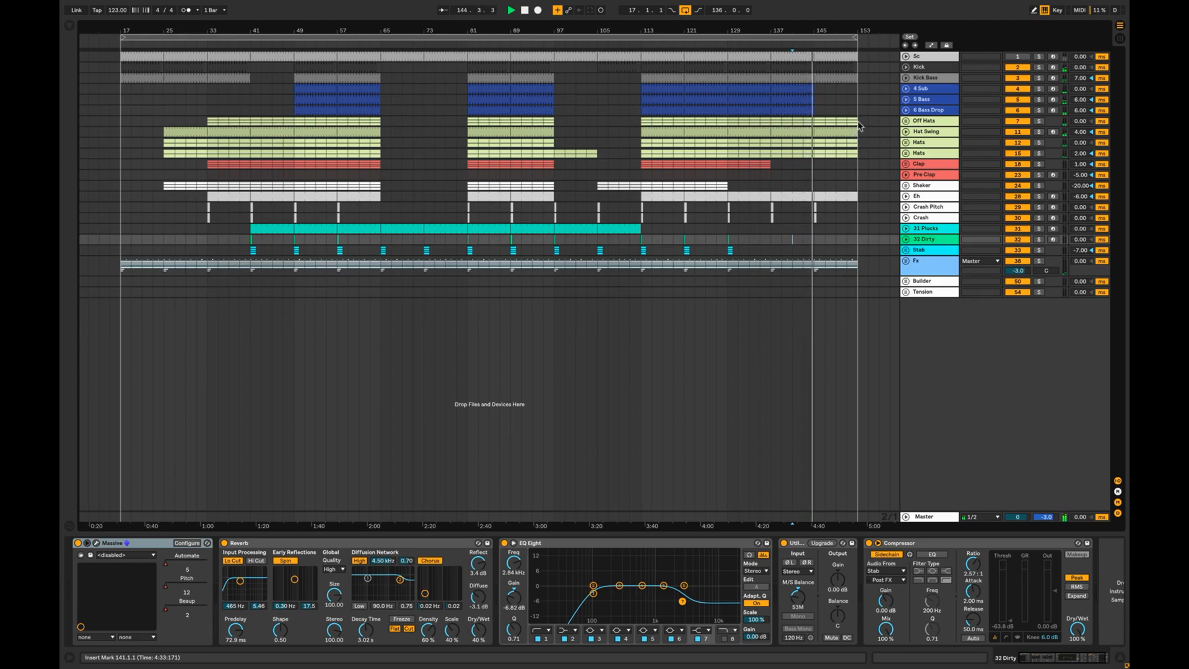
Clear the Off Hats from bars 145 to 153, play through to the end, and stop playback
click(820, 123)
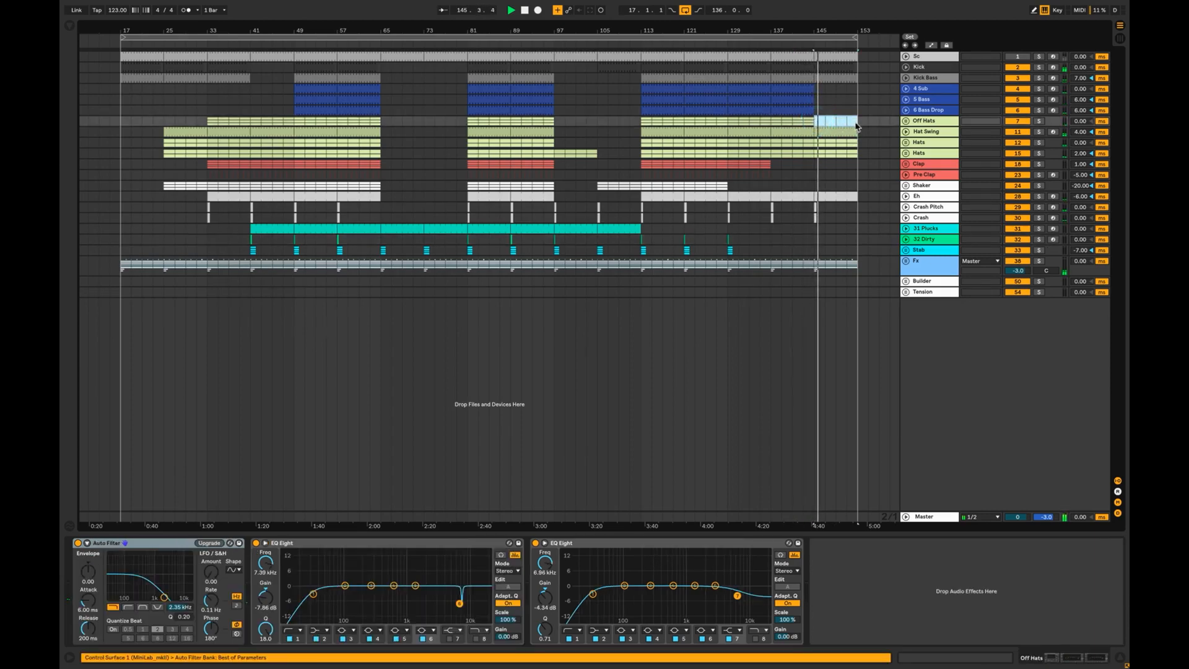
key(Delete)
click(859, 122)
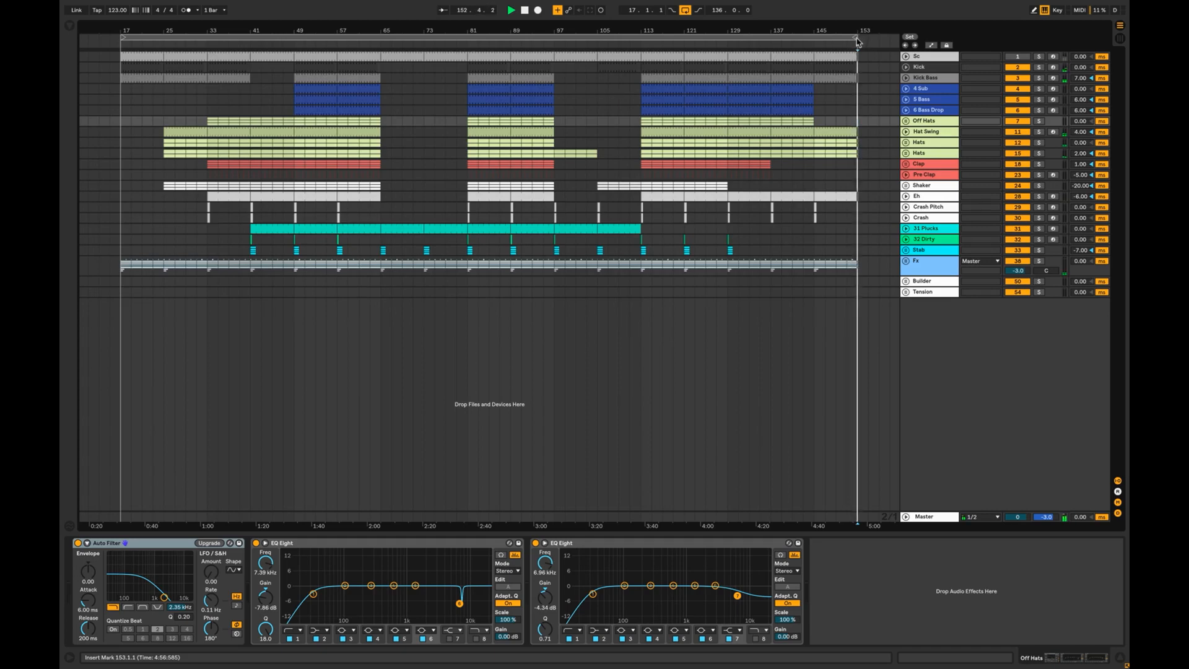
key(space)
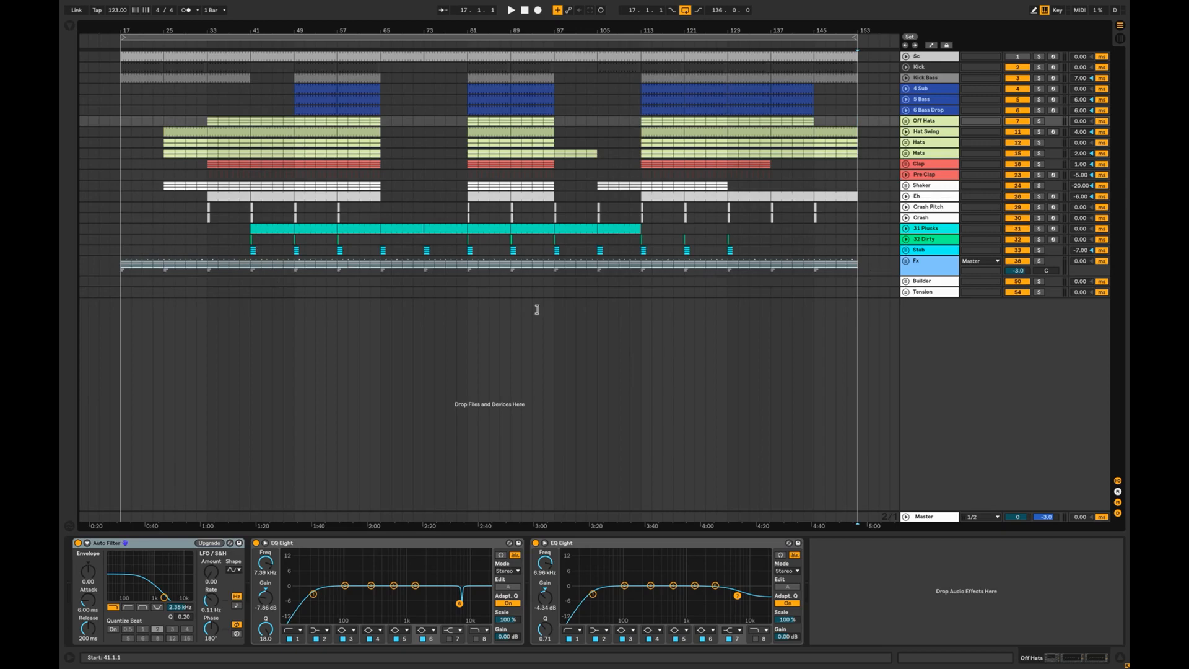
Insert a MIDI track below Tension and fill it with empty eight-bar clips from bars 17 to 153
right_click(940, 330)
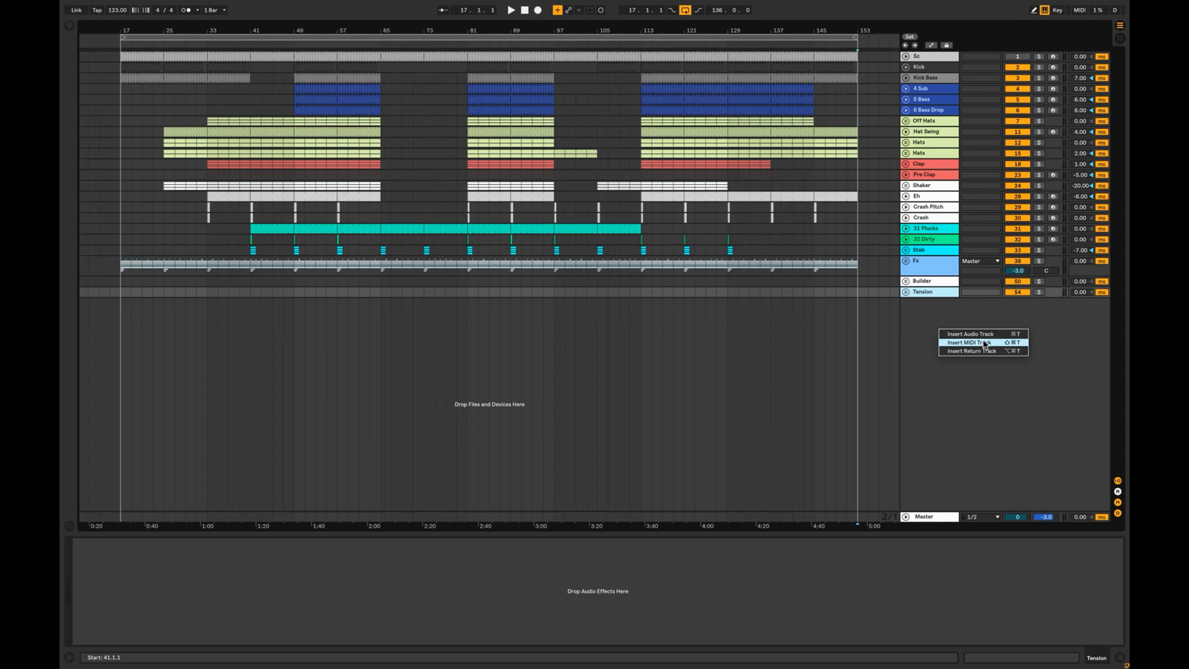
click(986, 344)
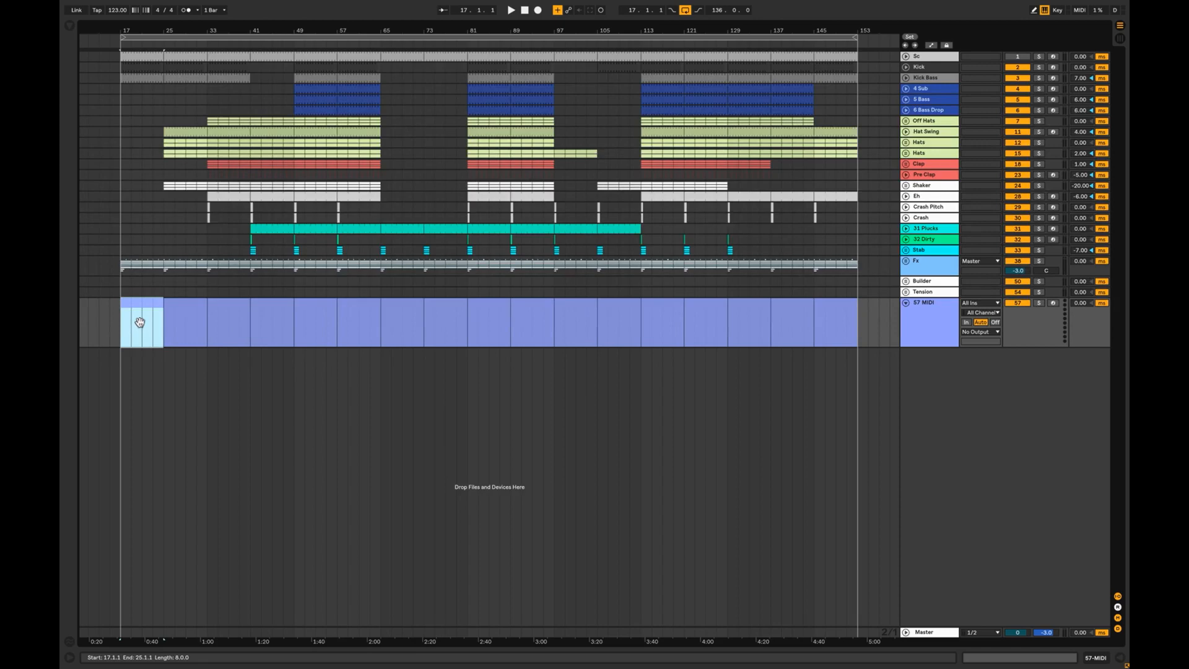
Rename the MIDI clip at bar 17 as Intro and colour it white
key(ctrl+r)
key(Return)
click(223, 378)
right_click(141, 308)
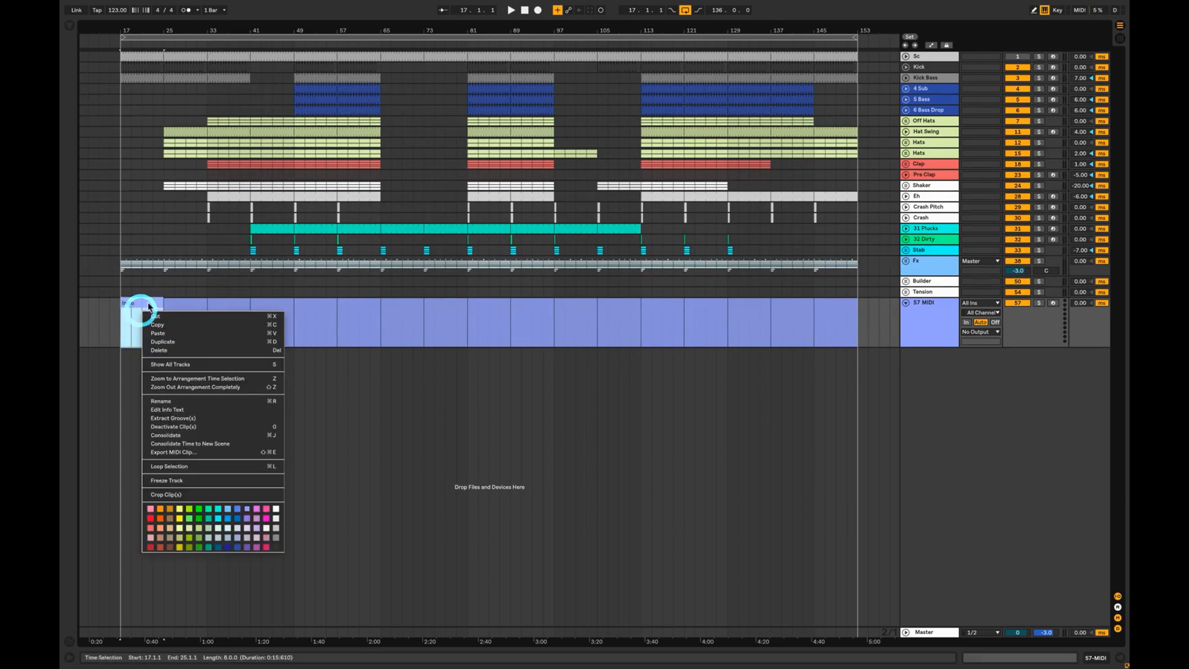
click(276, 509)
Label the MIDI clips at bars 25 and 33 as Construction sections, and the clip at bar 41 as Break in dark blue
click(185, 311)
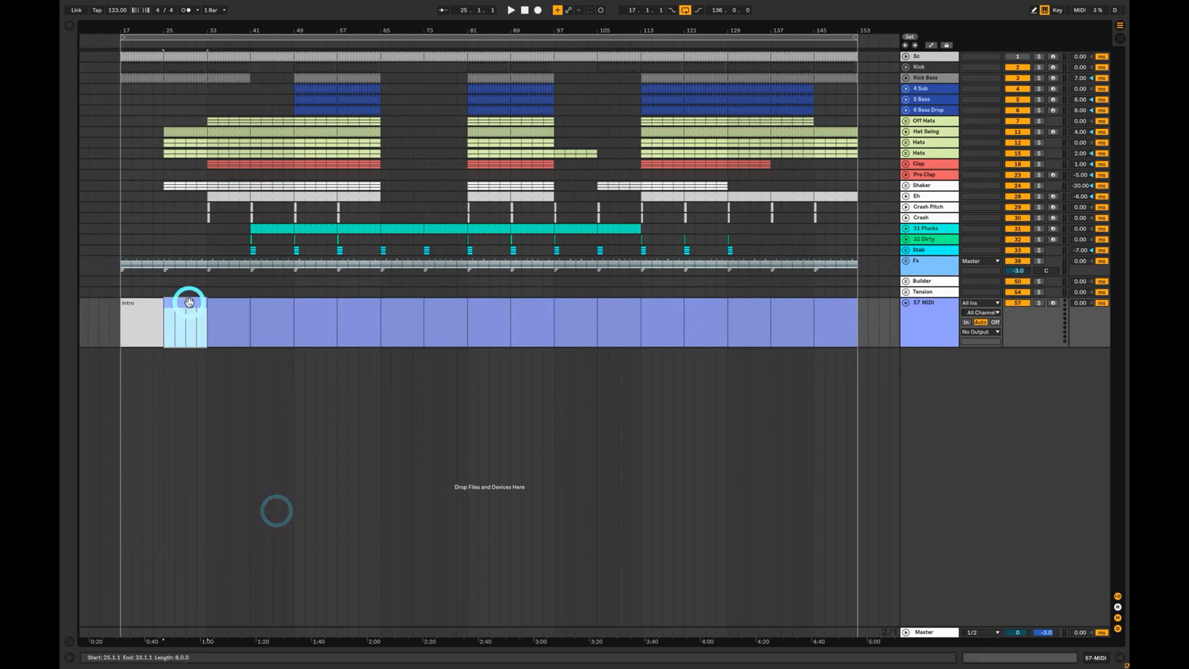
key(super+r)
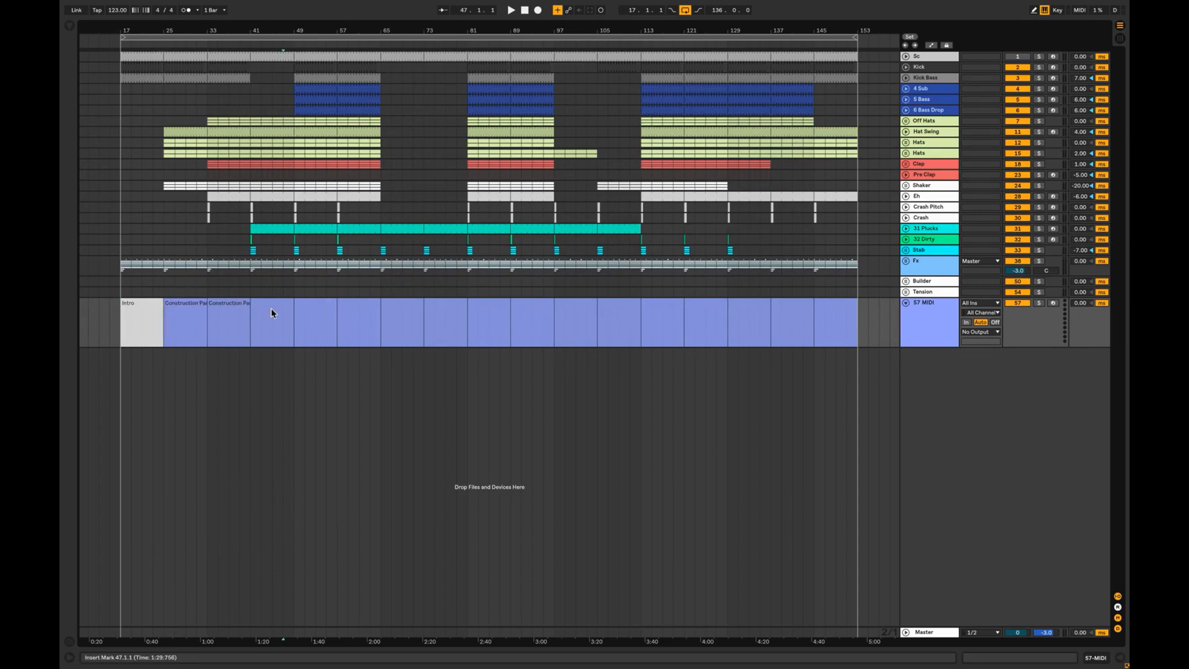
click(279, 304)
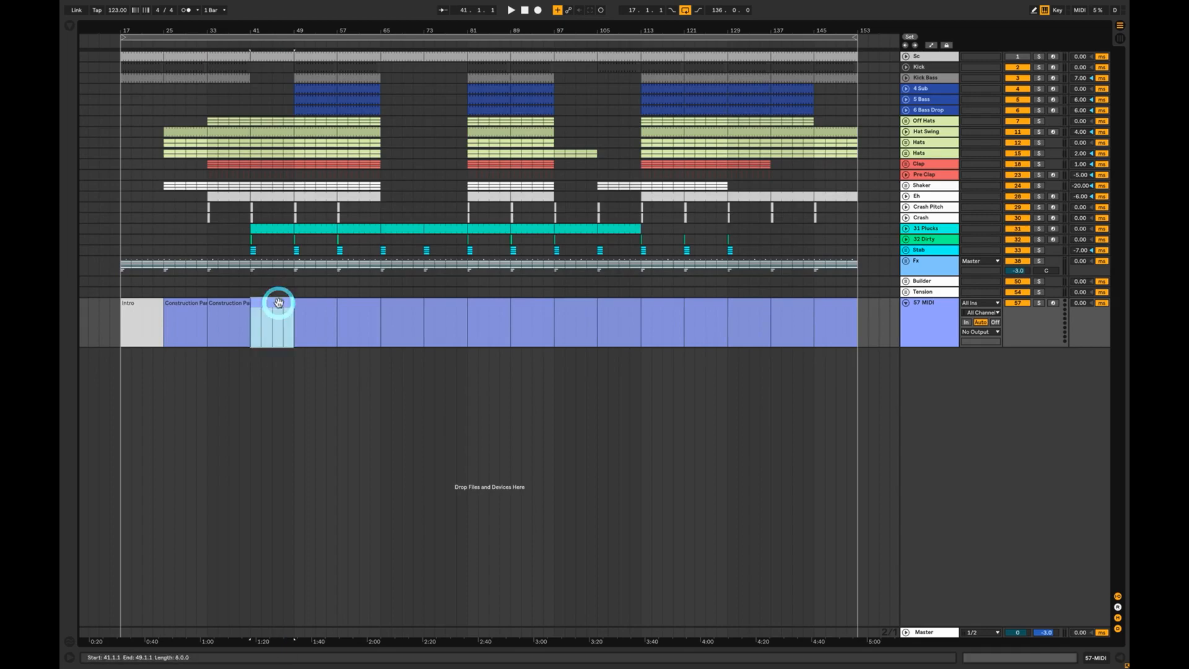
key(super+r)
key(Return)
right_click(280, 304)
click(376, 540)
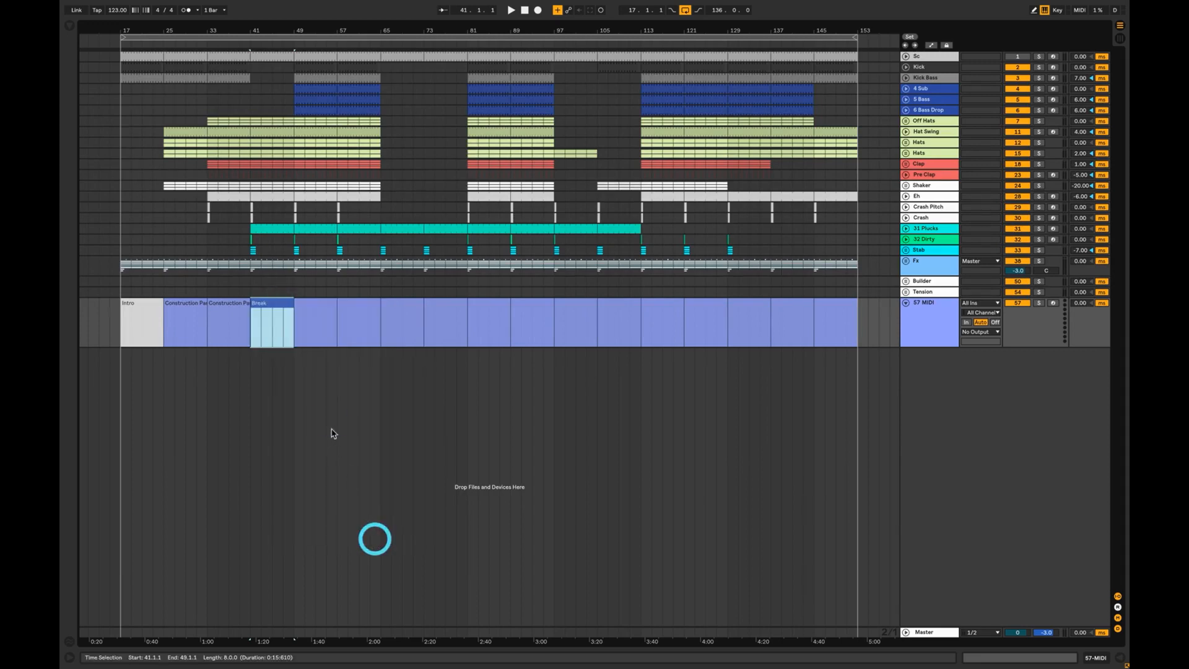
Label the clips at bars 49 and 57 Full Beat in pink, and those at bars 65 and 73 Break and Build Up in dark blue
click(332, 417)
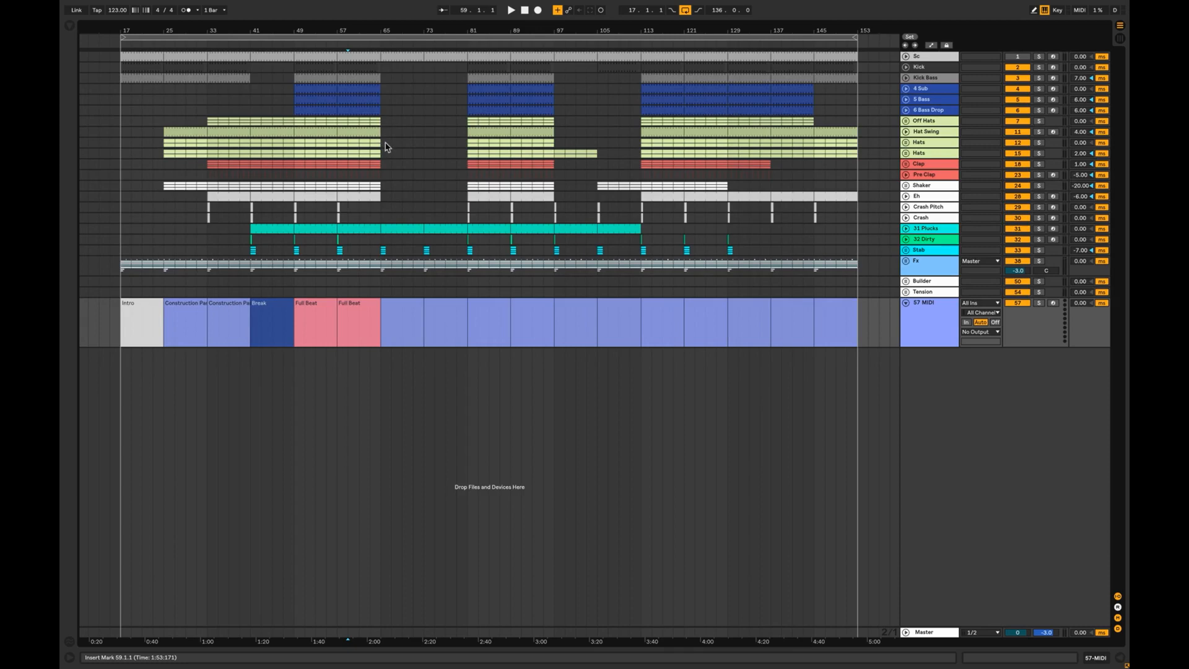
click(404, 302)
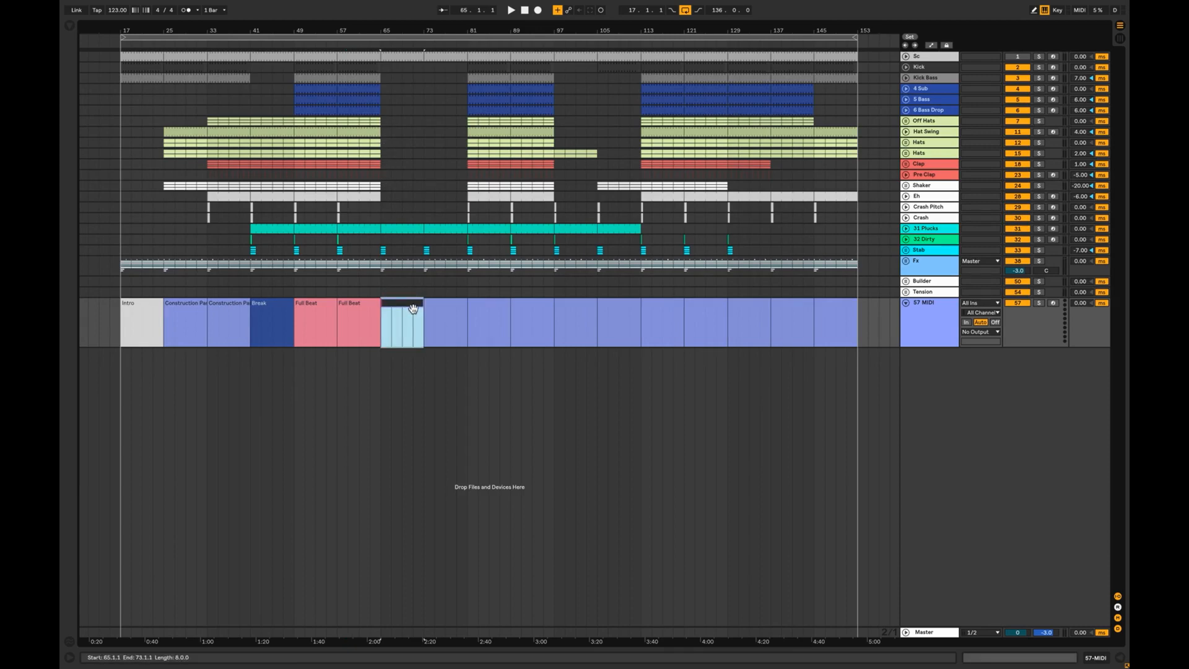
text(Break)
click(446, 308)
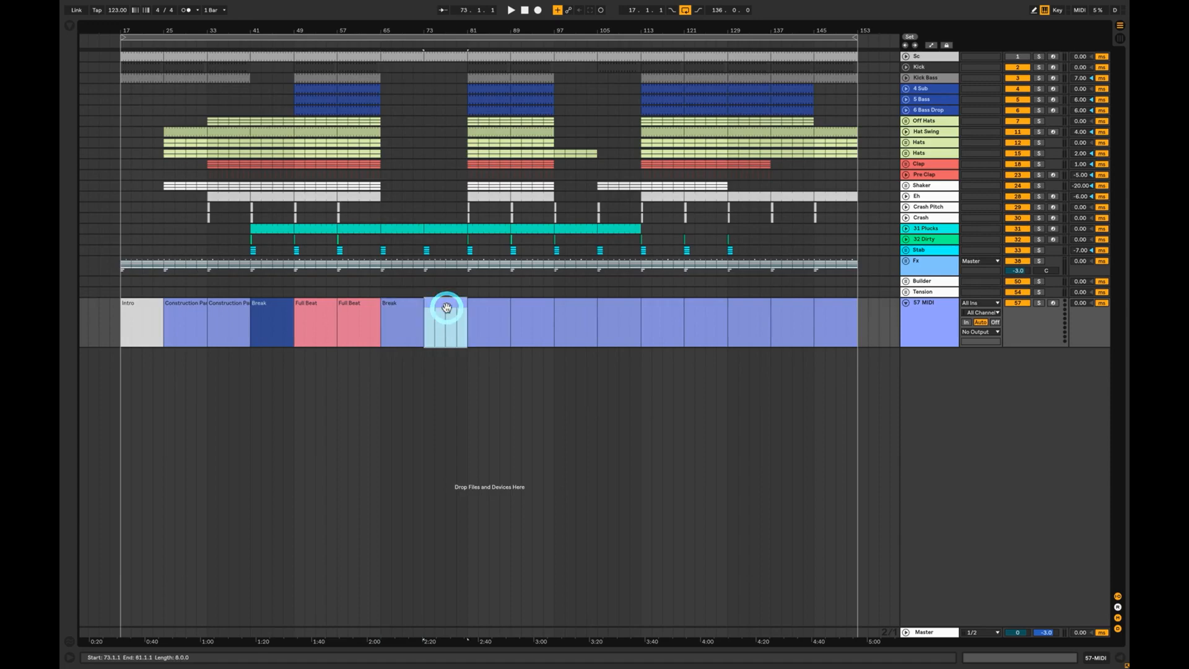
text(Build Up)
key(Return)
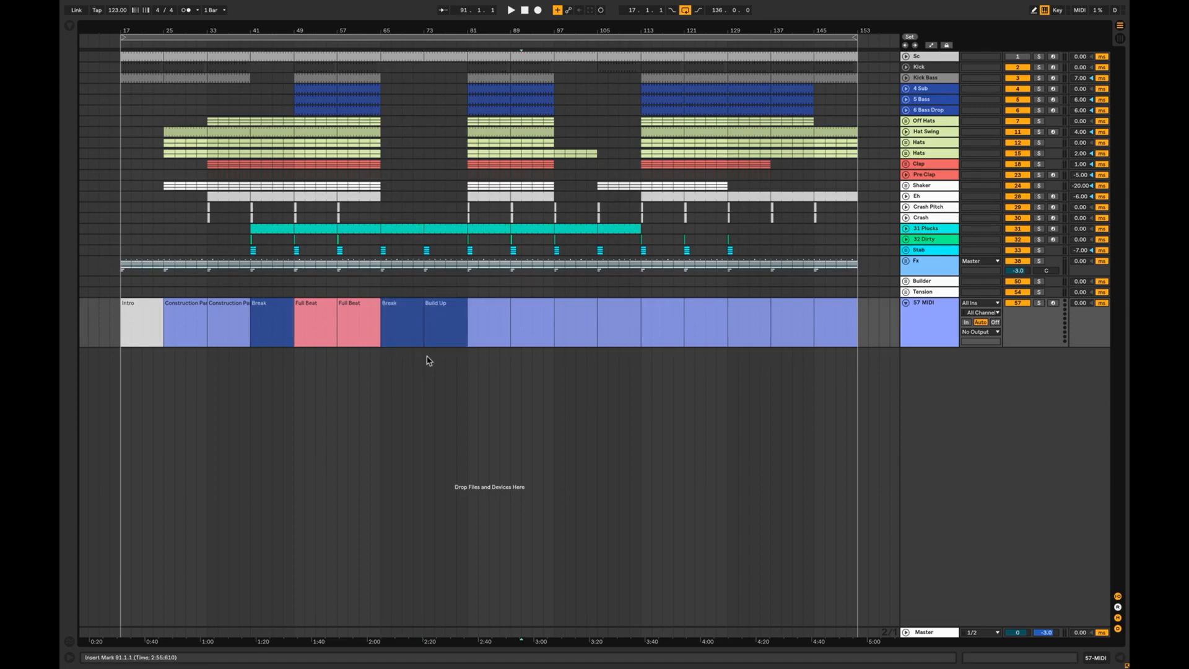
Label the clips at bars 81 and 89 Drop in red, and those at bars 97 and 105 Break and Build Up in dark blue
click(486, 301)
shift+click(531, 303)
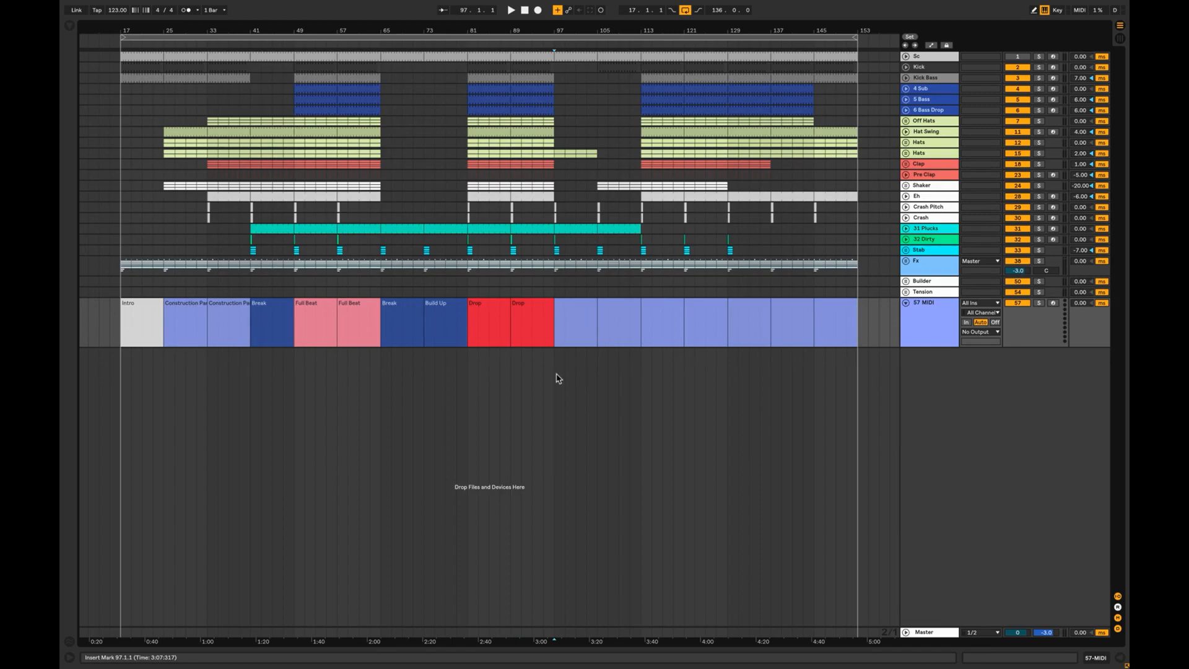
click(567, 301)
click(573, 308)
click(605, 390)
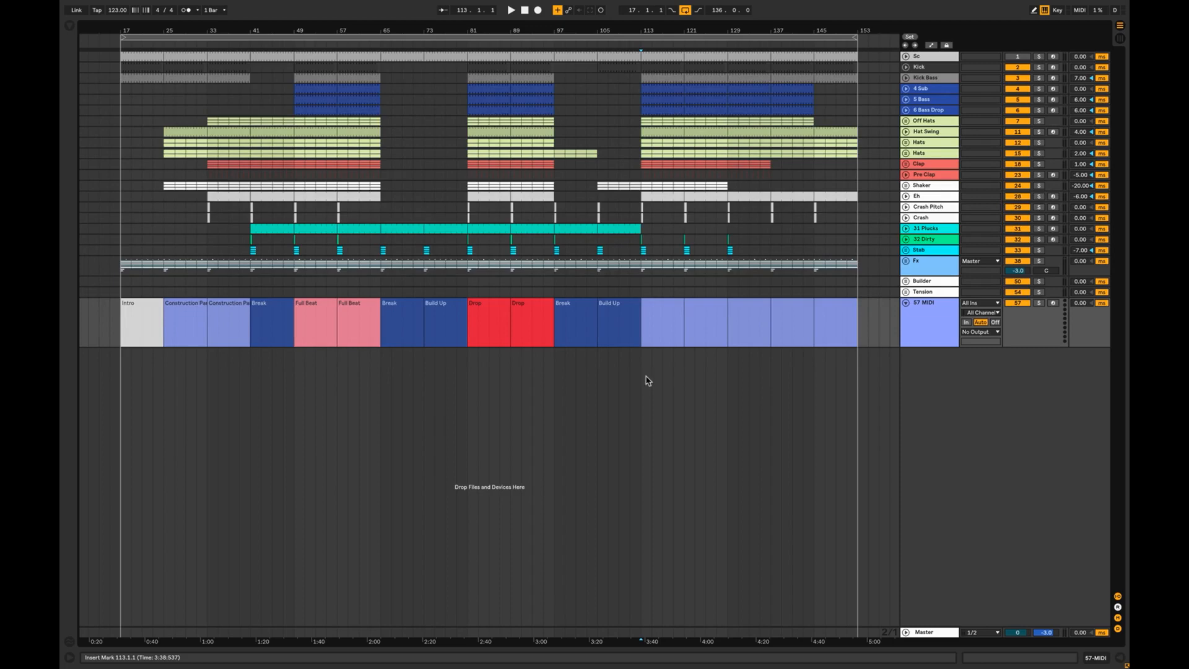
Copy the red Drop clip from bar 81 to bar 113 and duplicate it at bar 121
click(536, 310)
click(486, 305)
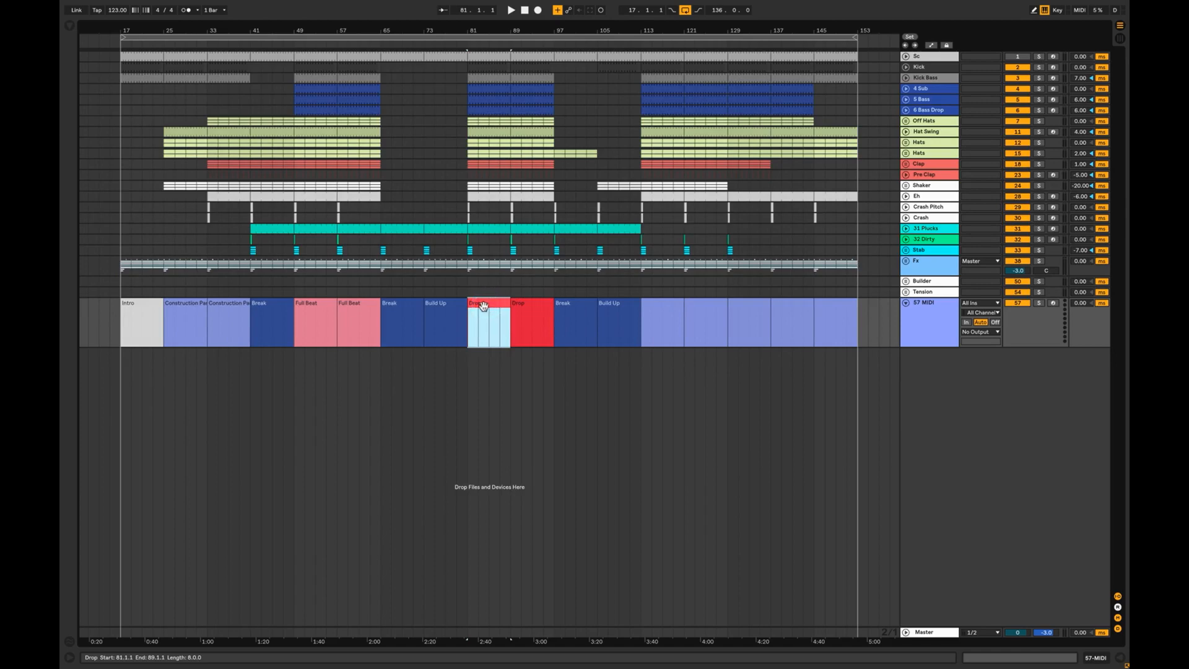
drag(483, 305, 654, 311)
key(ctrl+d)
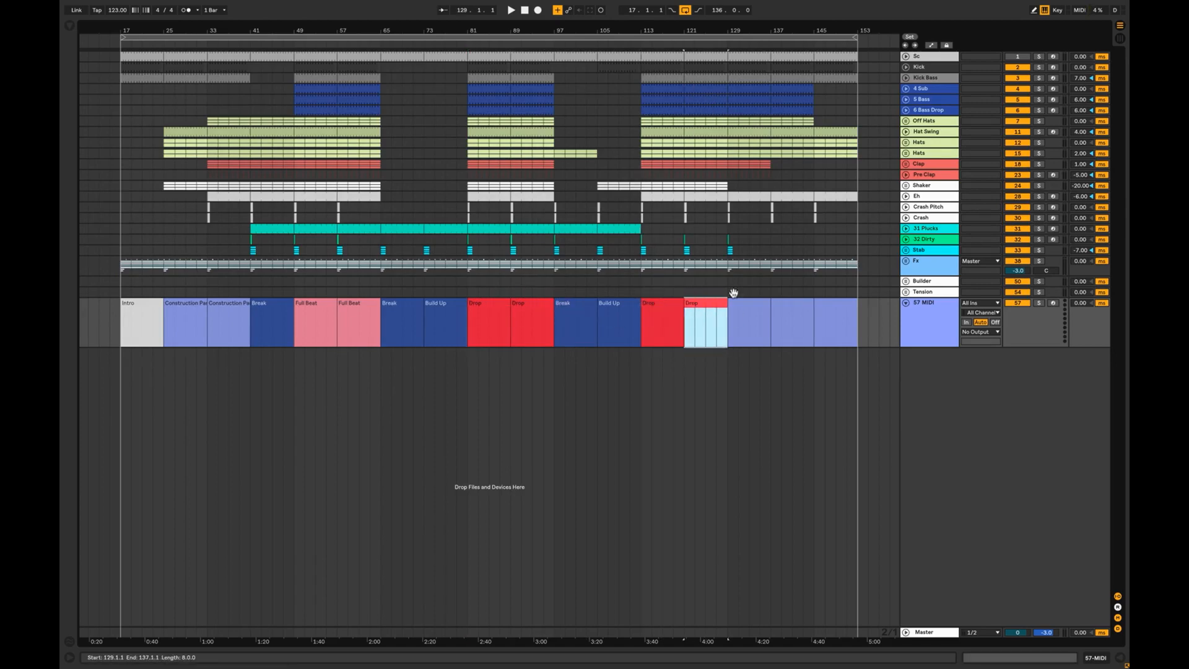
click(733, 383)
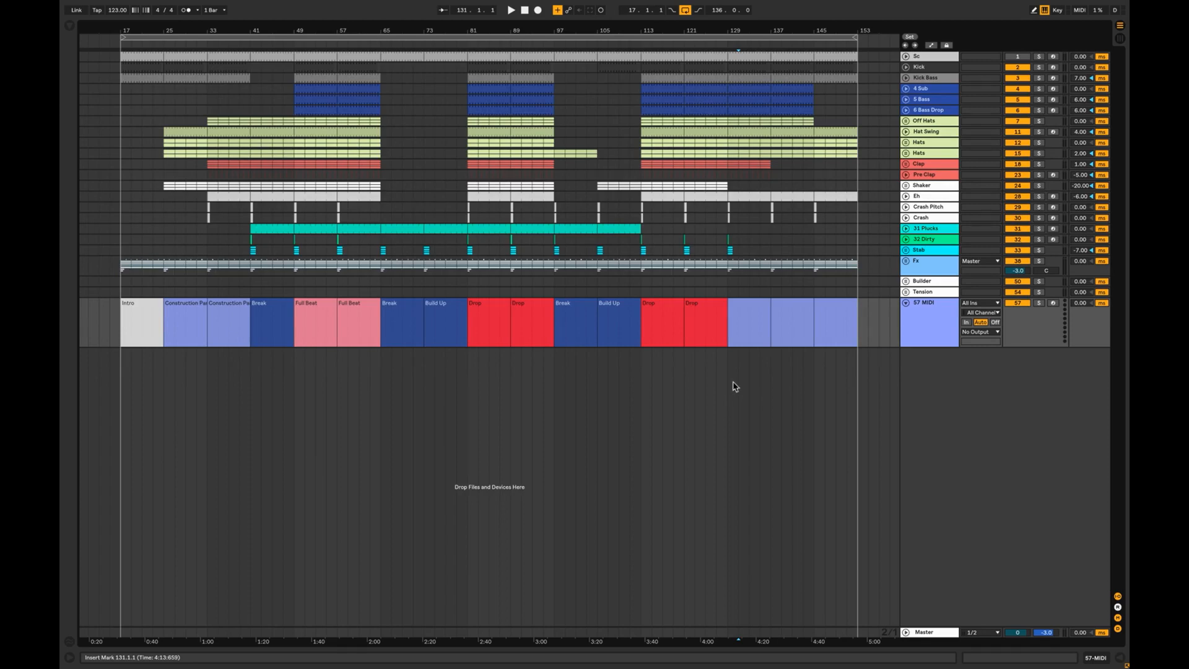
Label the clips at bars 129 and 137 Deconstruction and the last one Outro in white, and set the insert marker at bar 17
click(738, 303)
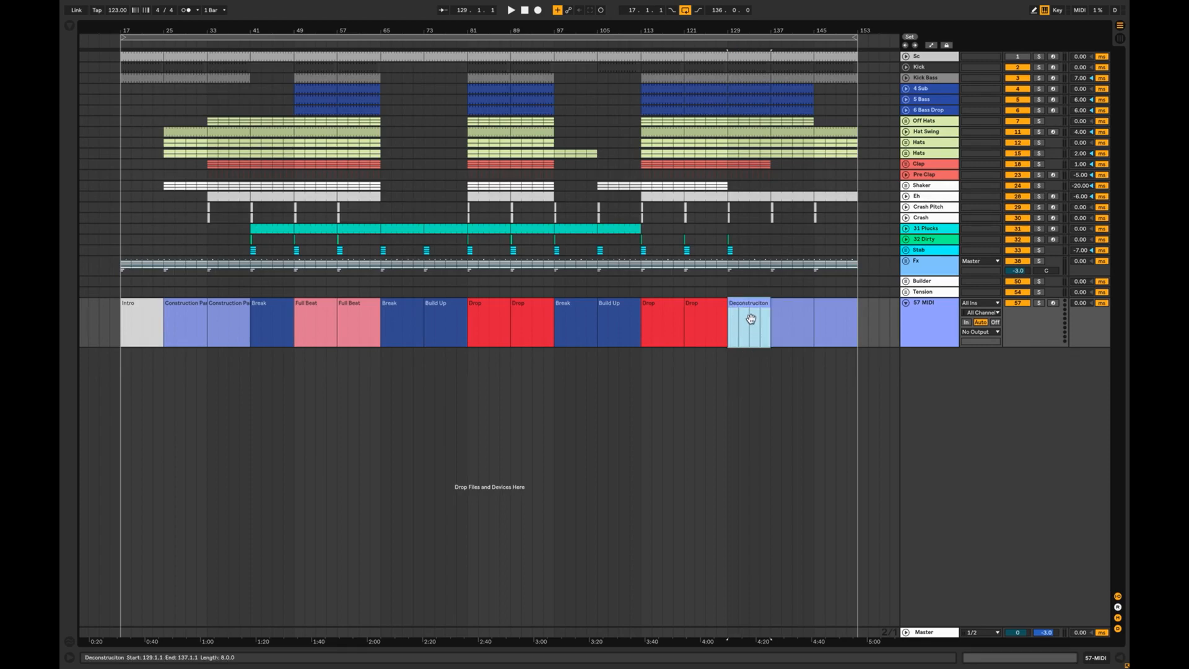
key(ctrl+d)
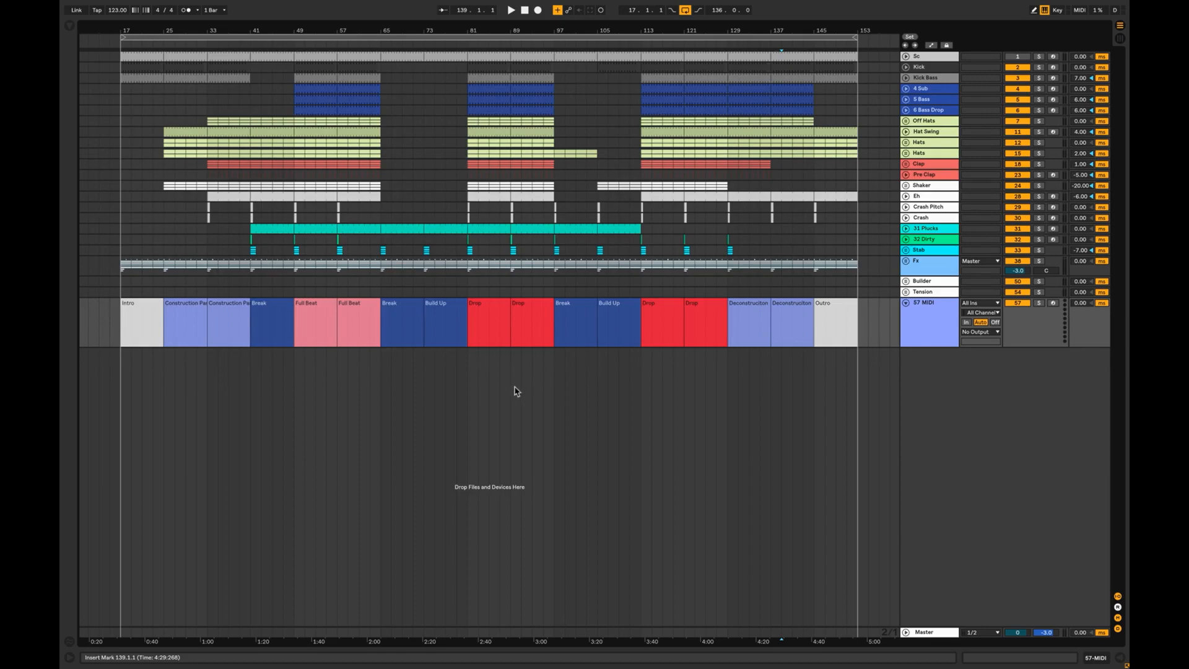
click(121, 174)
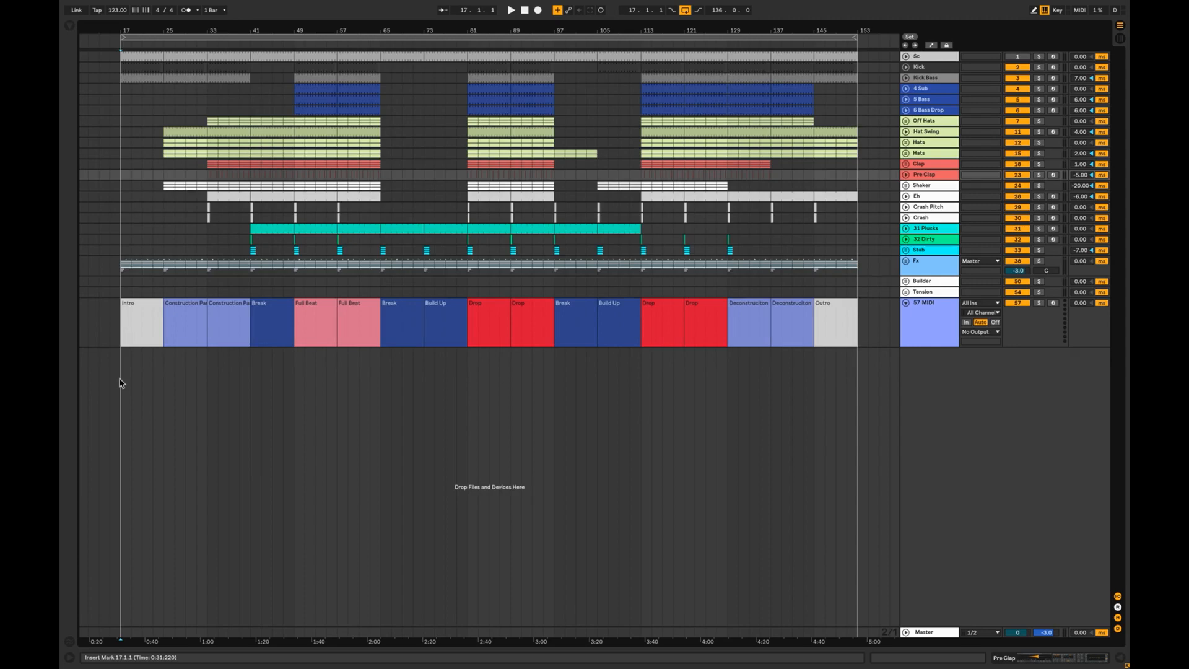
Play through the arrangement from bar 17 and delete the 31 Plucks clip at bar 81
key(space)
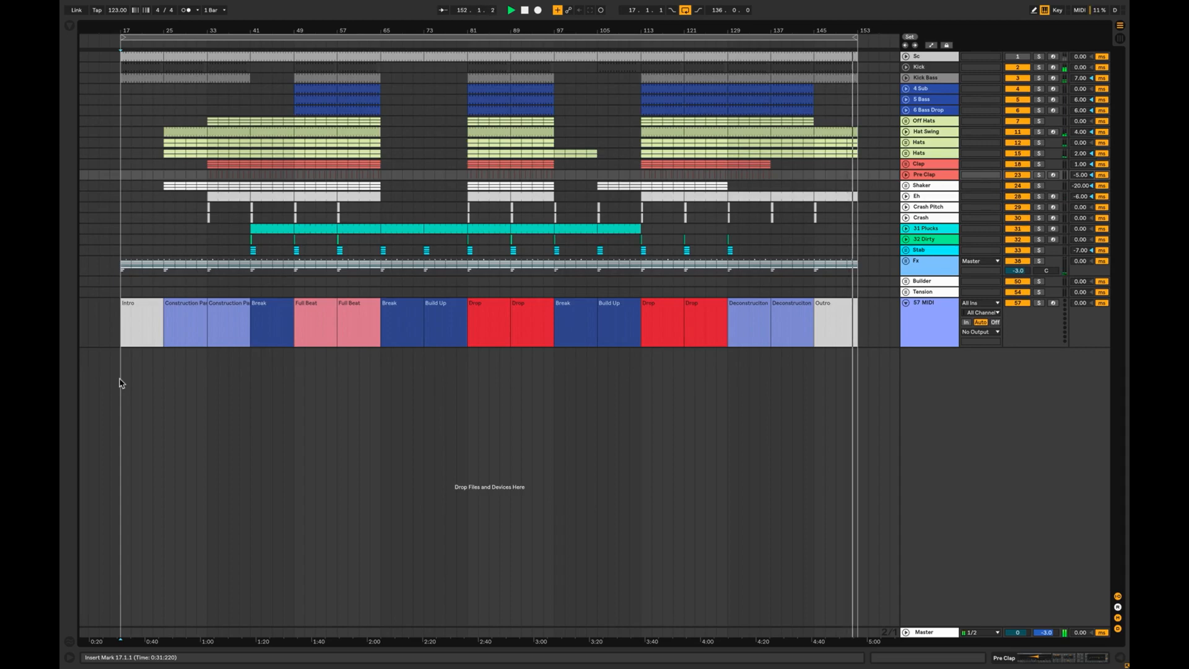
click(489, 229)
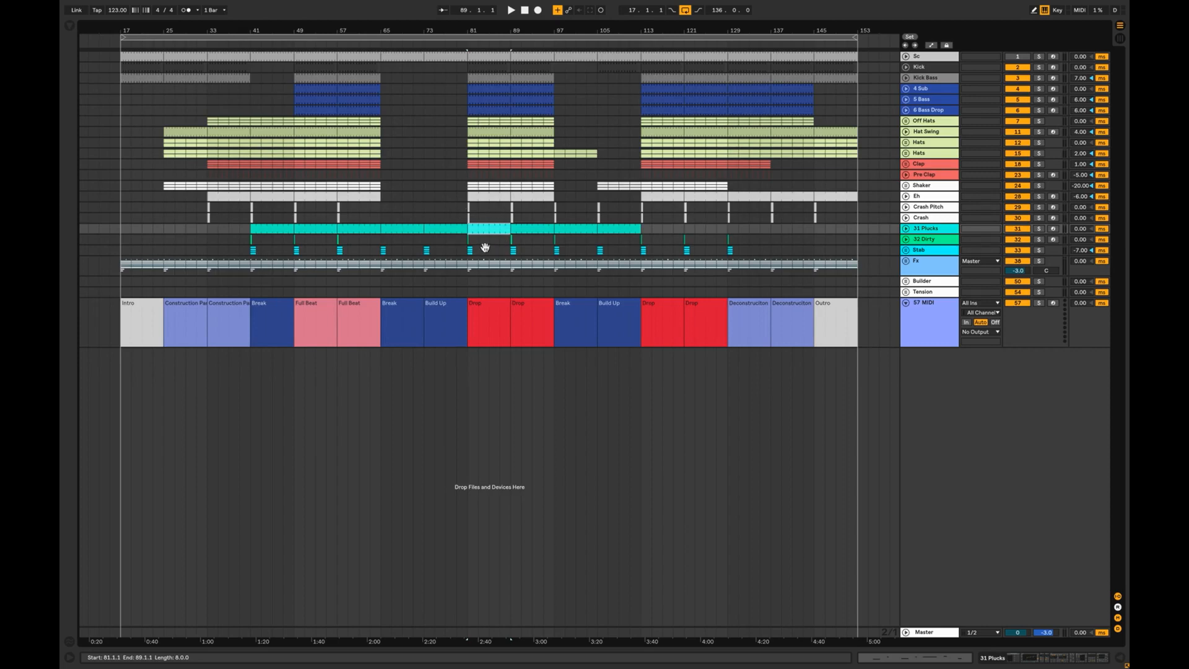
key(Delete)
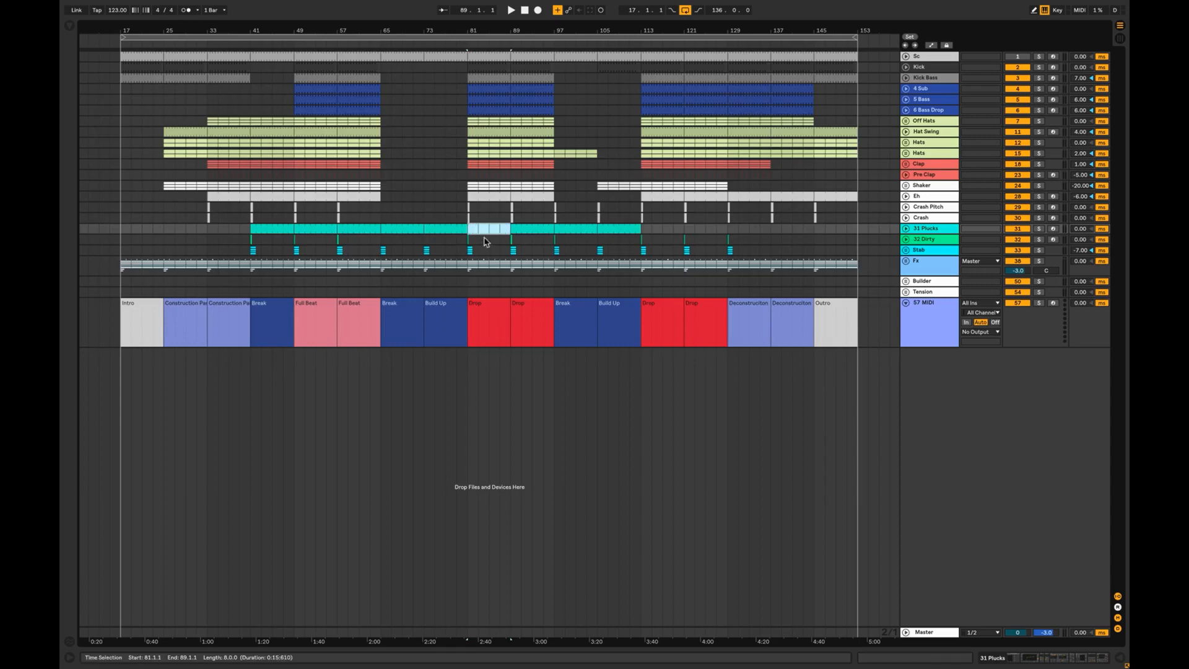
Play the transition from the Build Up into the first Drop, starting at bar 77
click(457, 230)
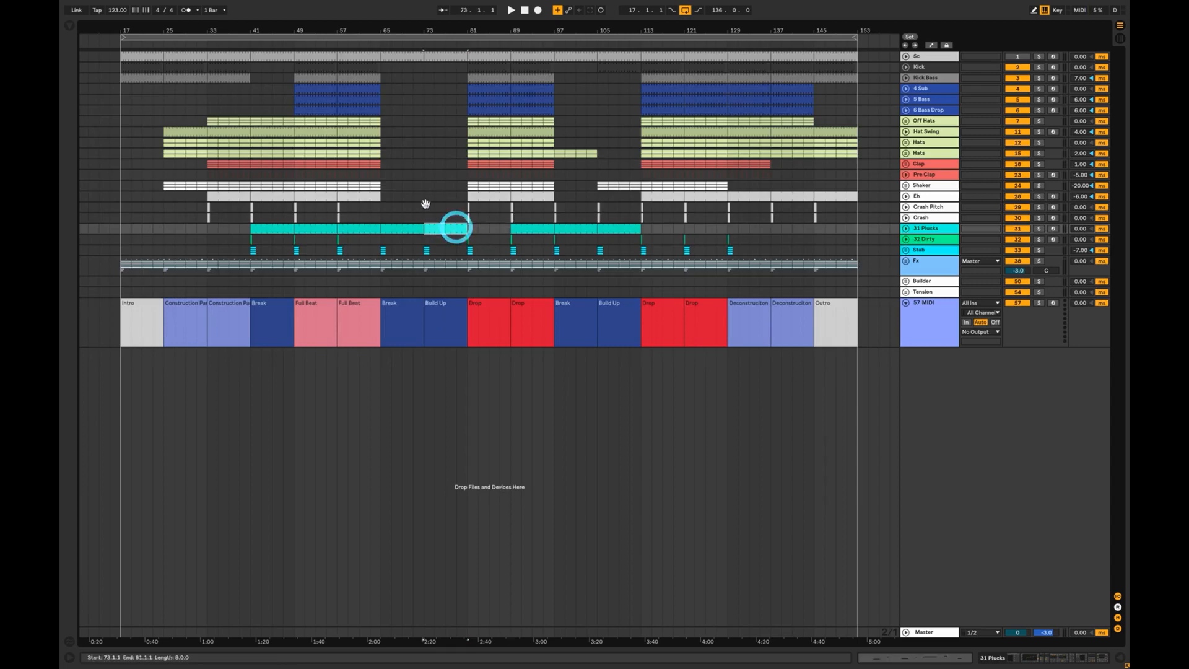
click(480, 231)
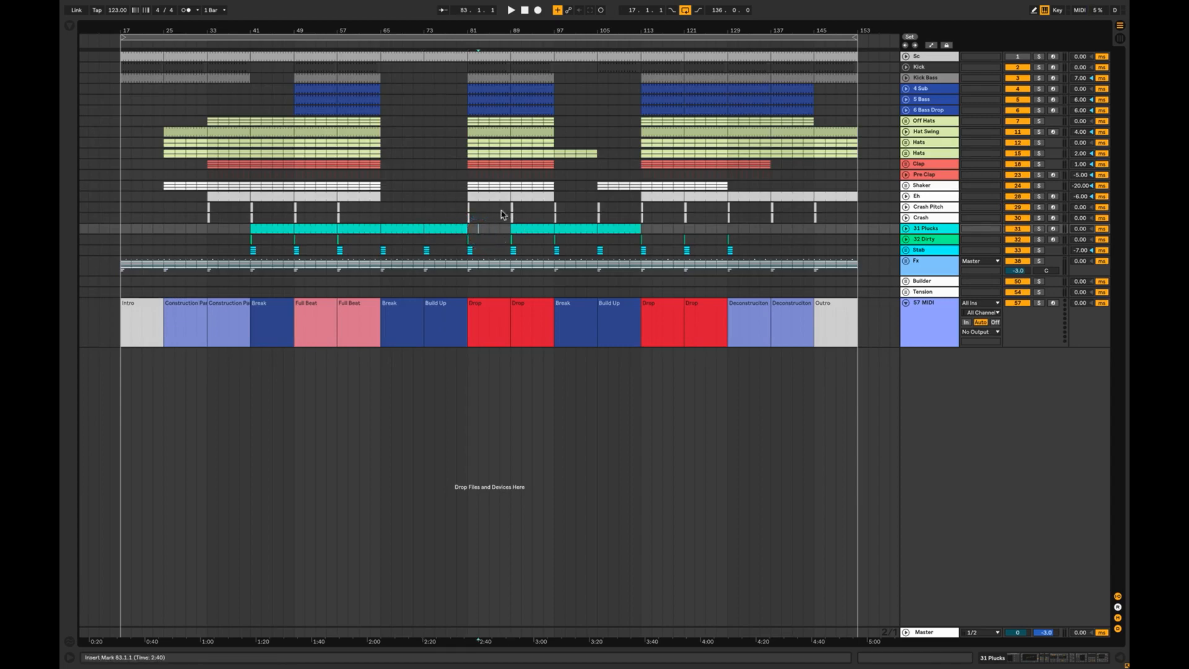
click(525, 229)
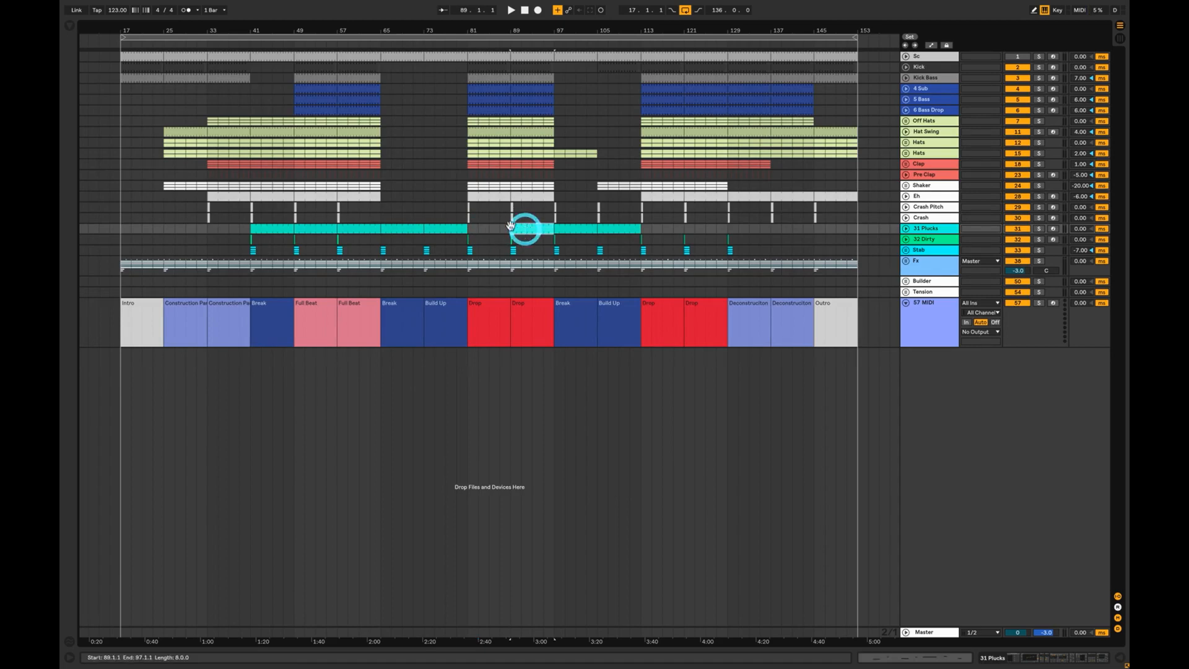
click(492, 228)
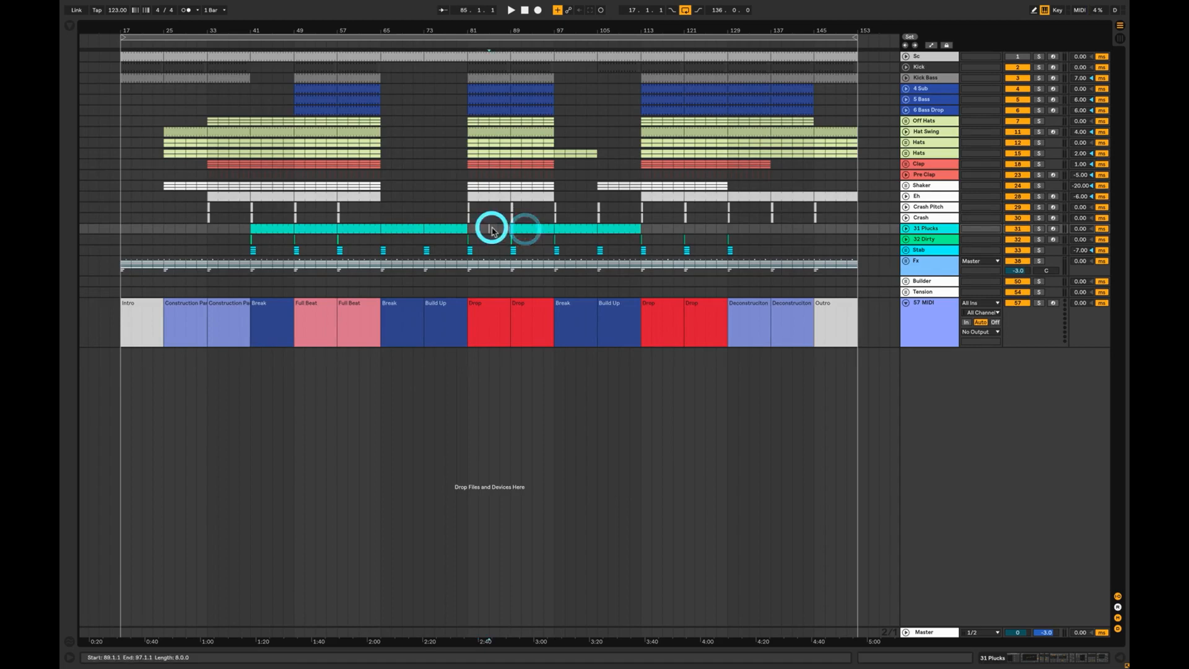
click(447, 215)
key(space)
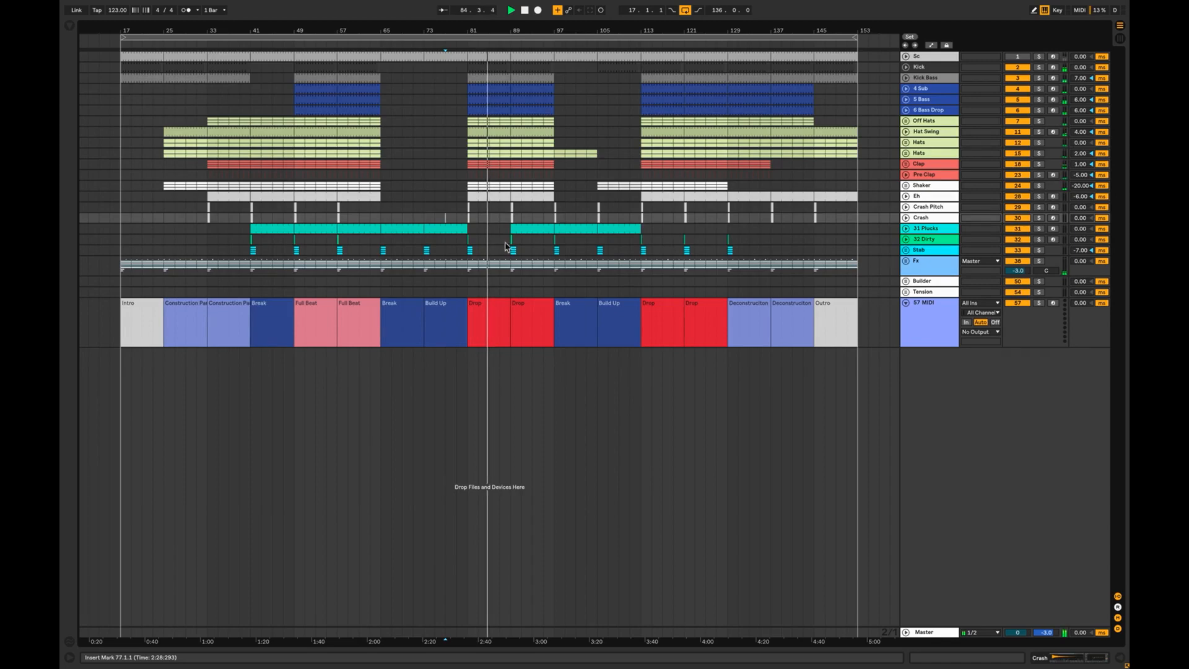
Stop playback and duplicate the 31 Plucks clip at bar 105 so it continues at bar 113
click(520, 231)
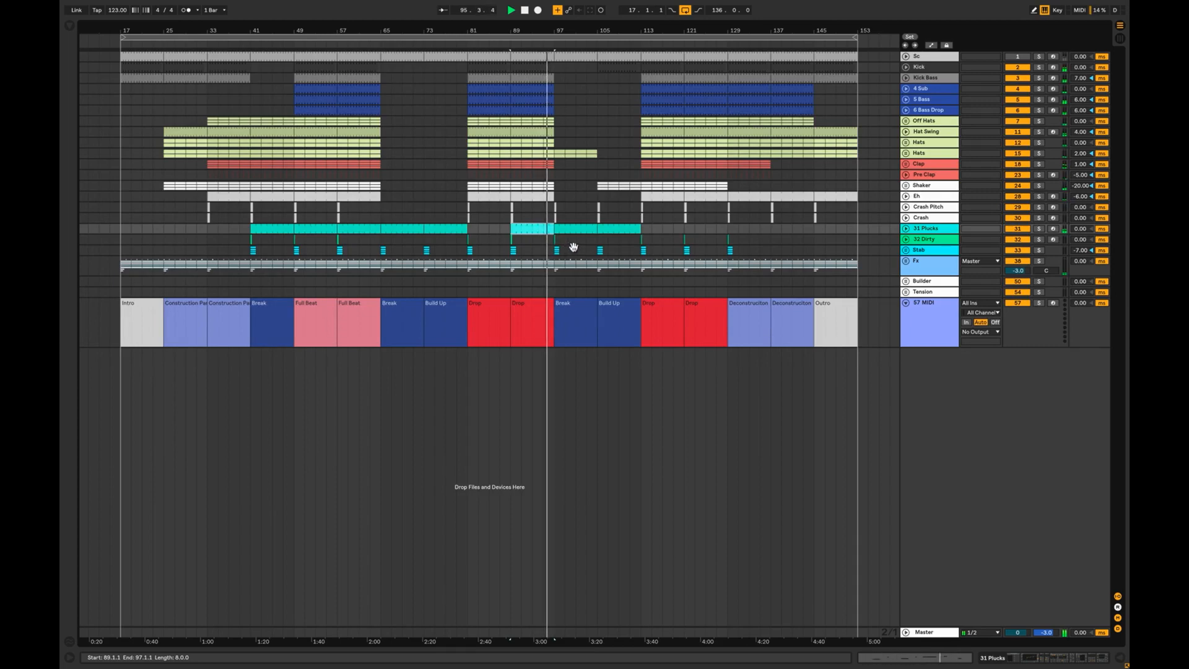
key(space)
click(627, 230)
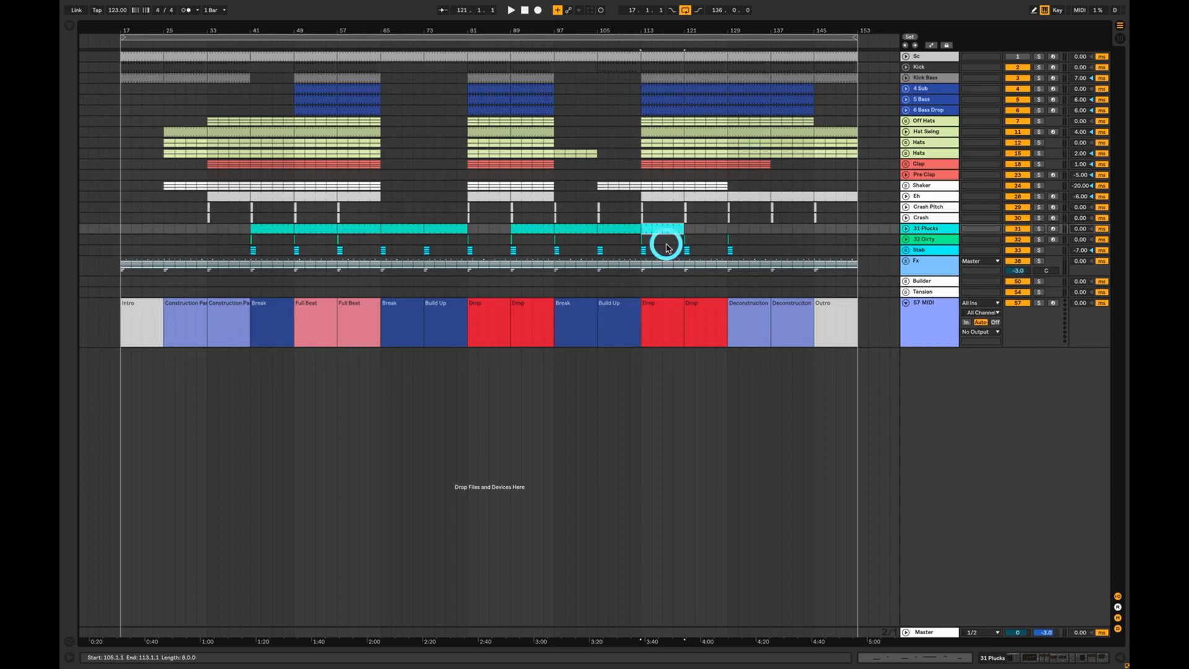
click(663, 241)
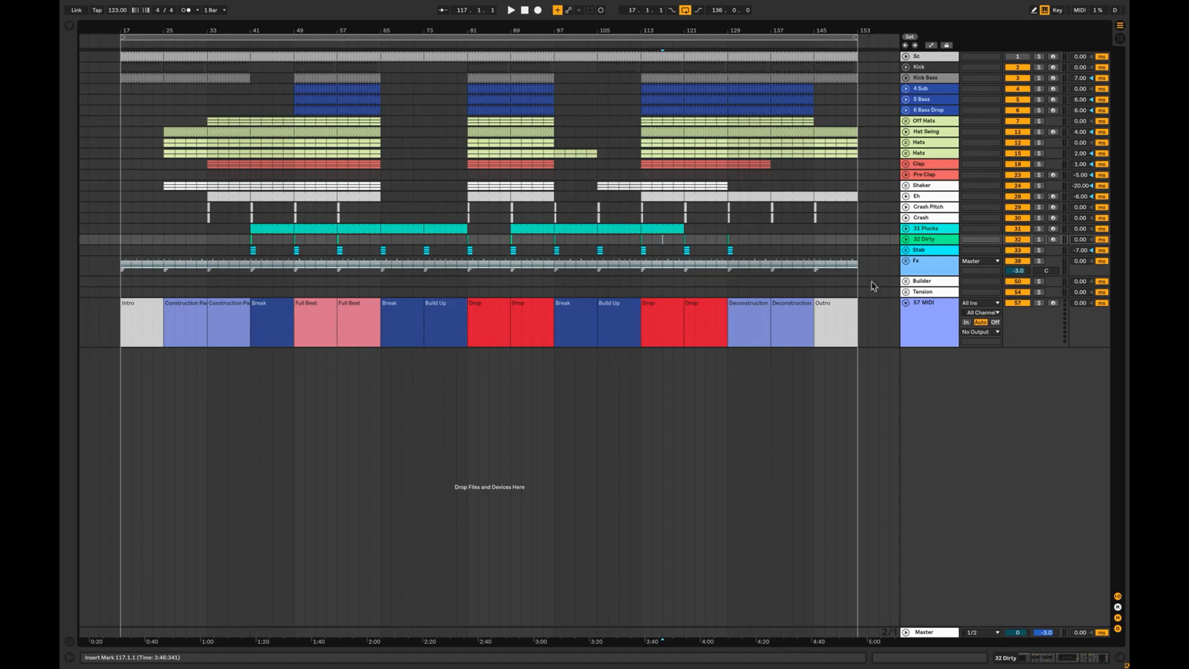
Unfold the Builder and Tension groups, and audition the Snares and Crash Break clips from bar 41, soloed and in the full mix
click(905, 230)
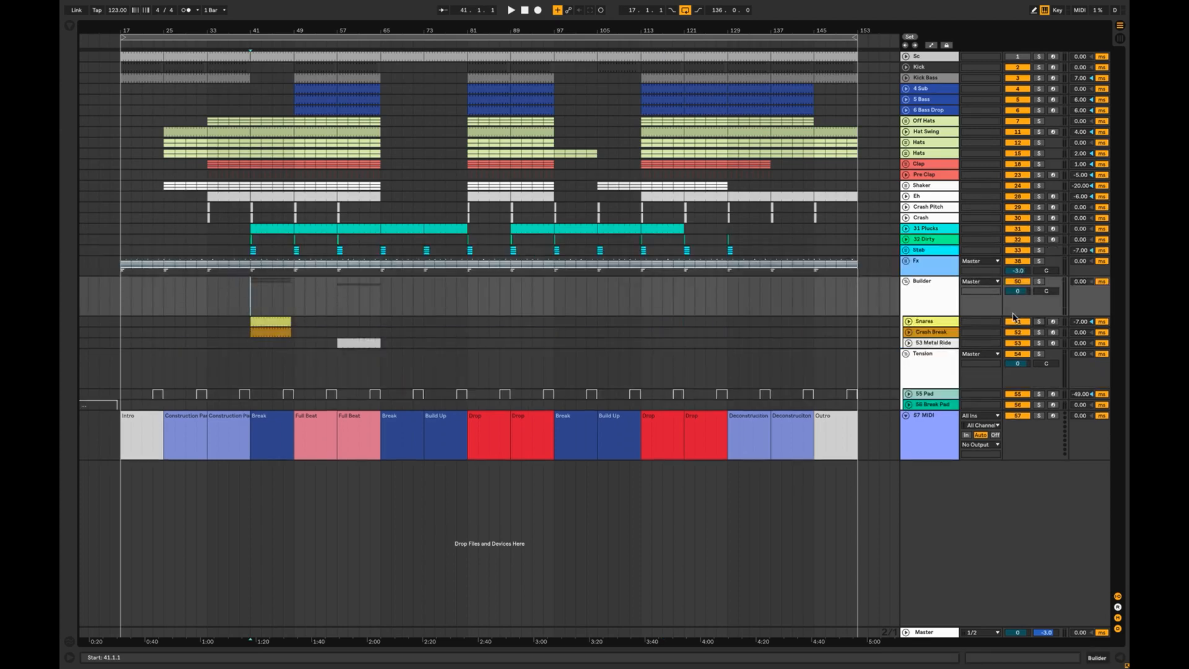
click(1039, 332)
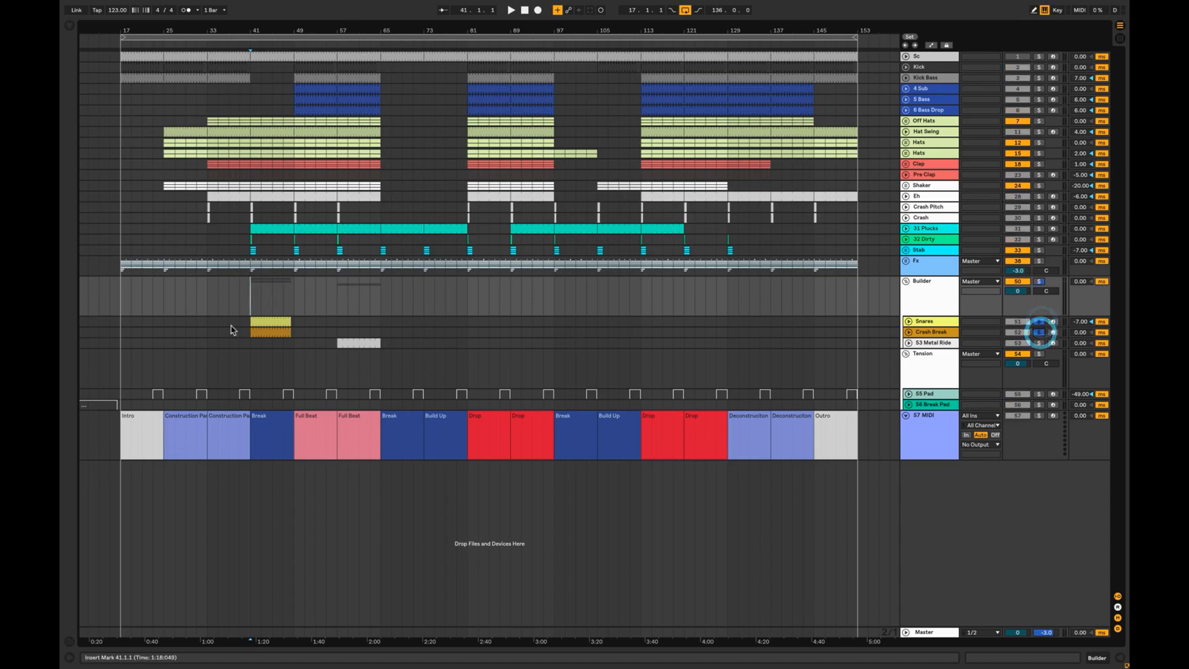
key(space)
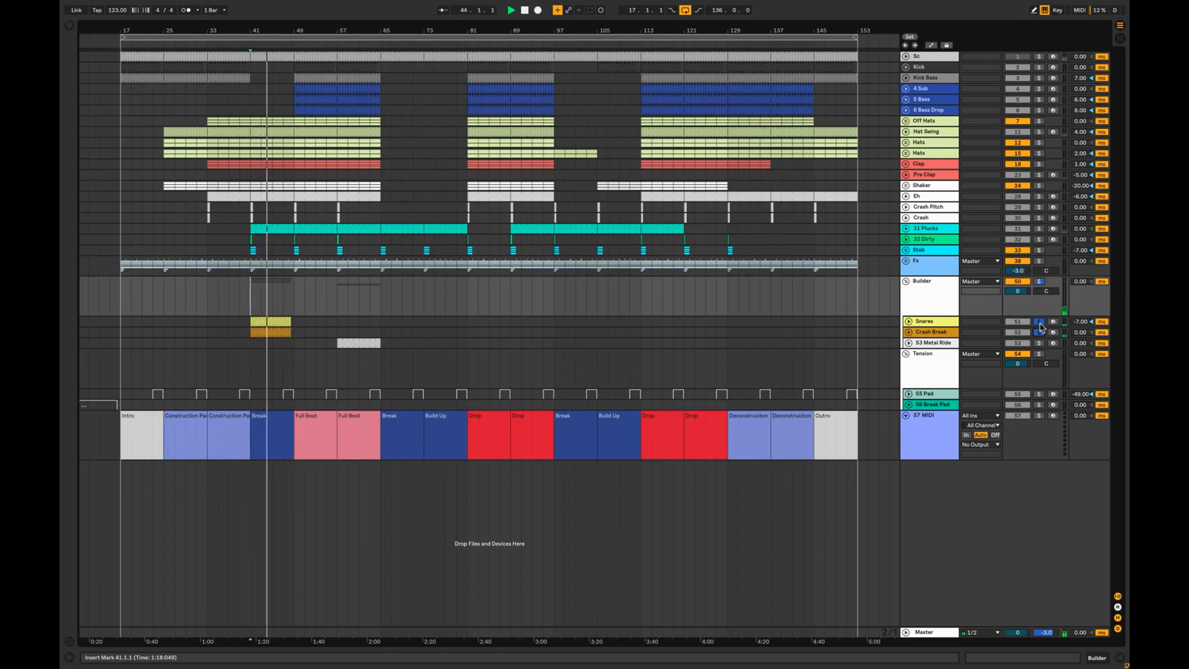
click(909, 322)
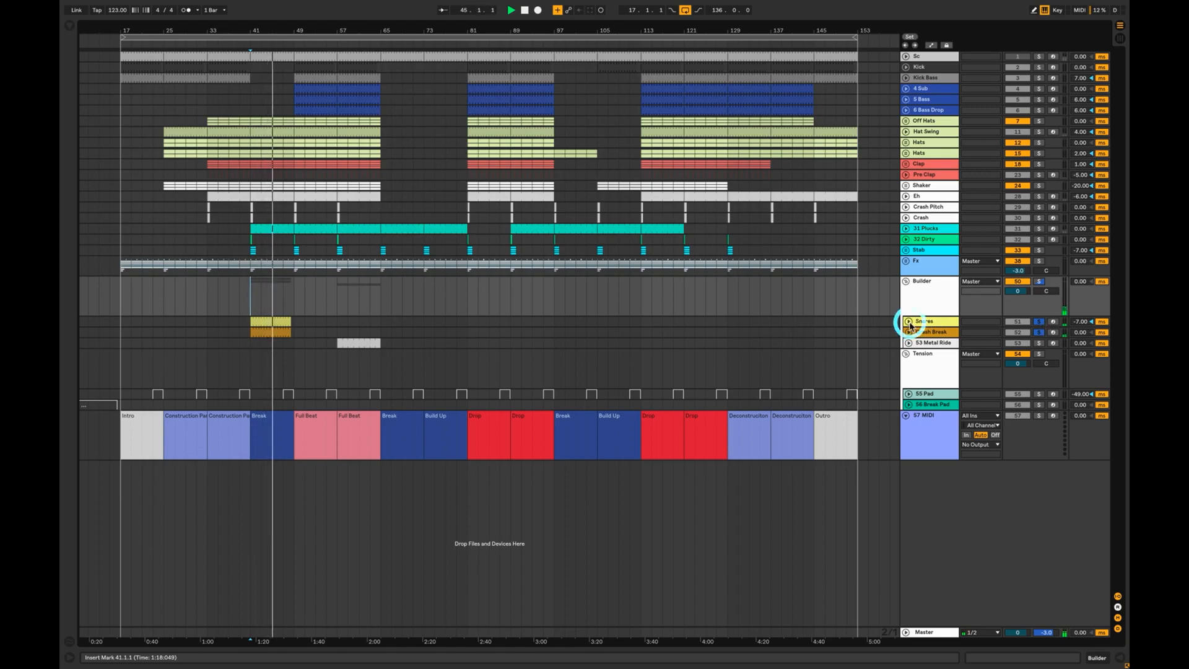
click(908, 401)
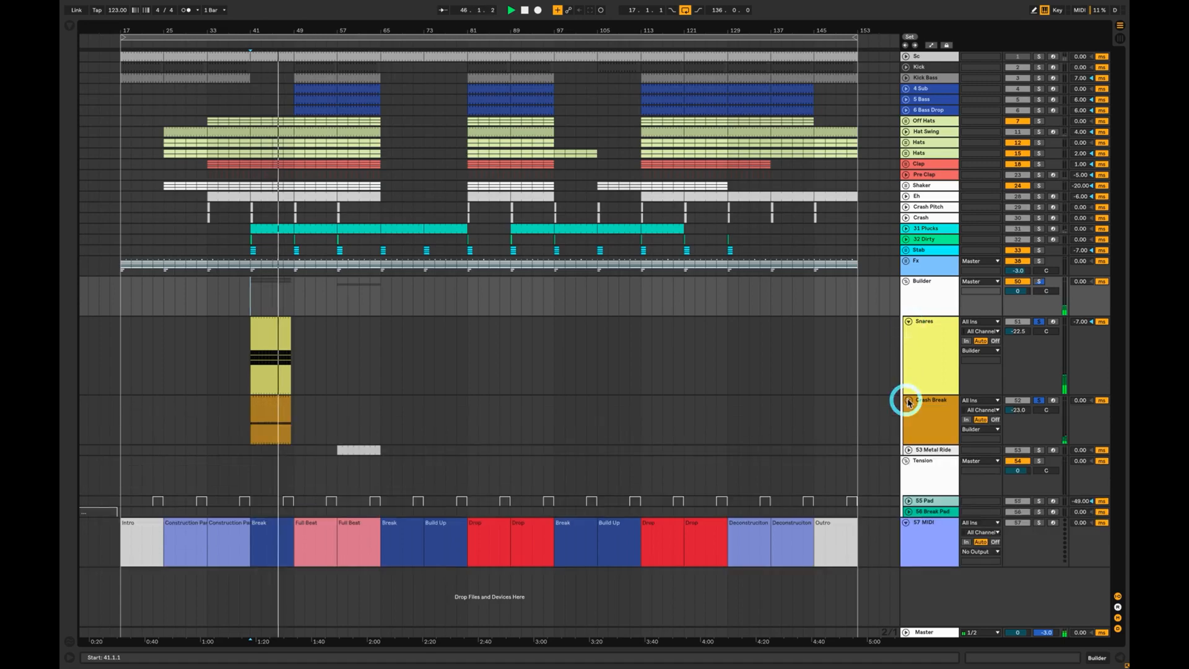
click(1039, 322)
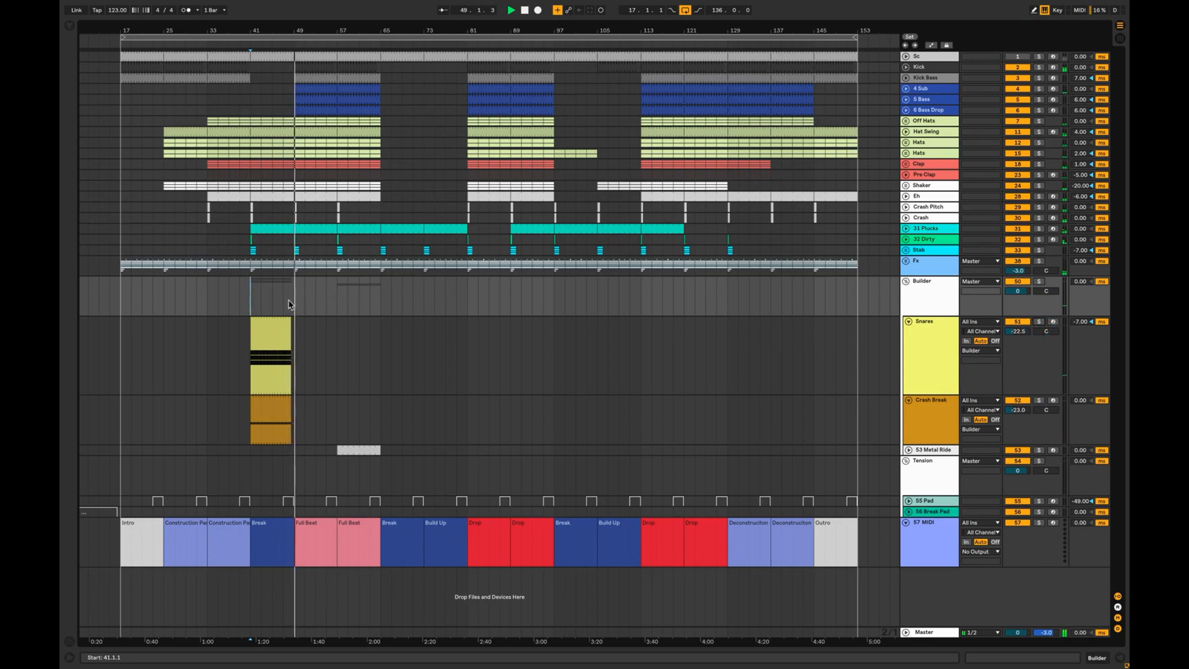
click(250, 298)
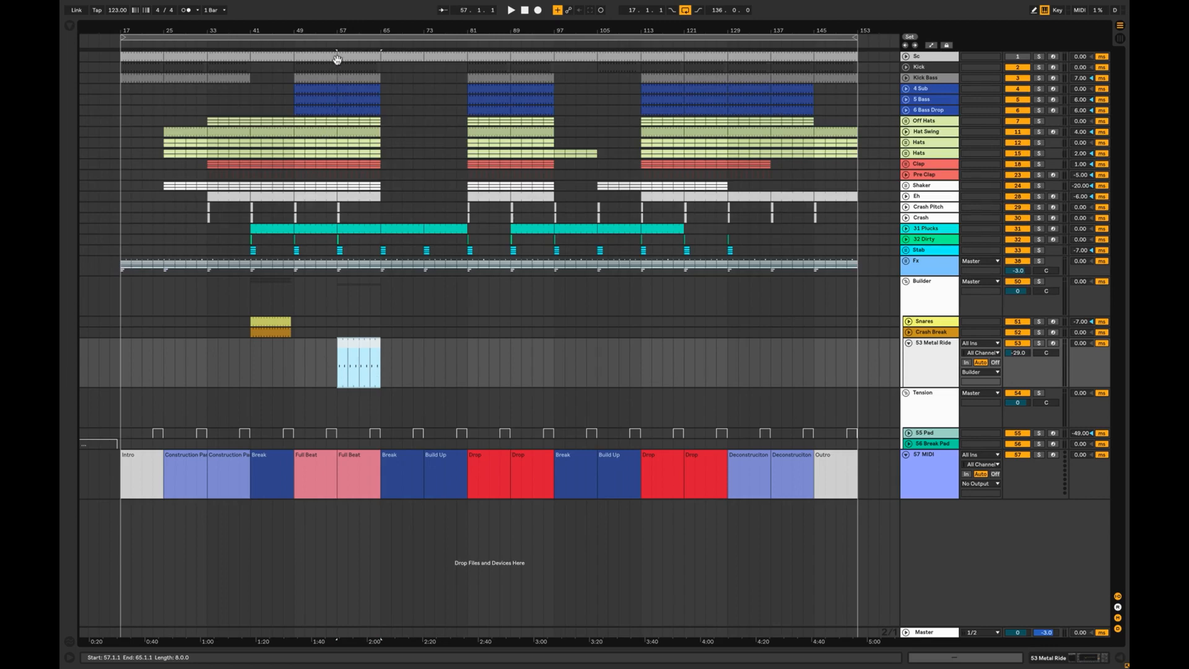
Audition the 53 Metal Ride clip in the second Full Beat section, starting playback at bar 53
click(323, 369)
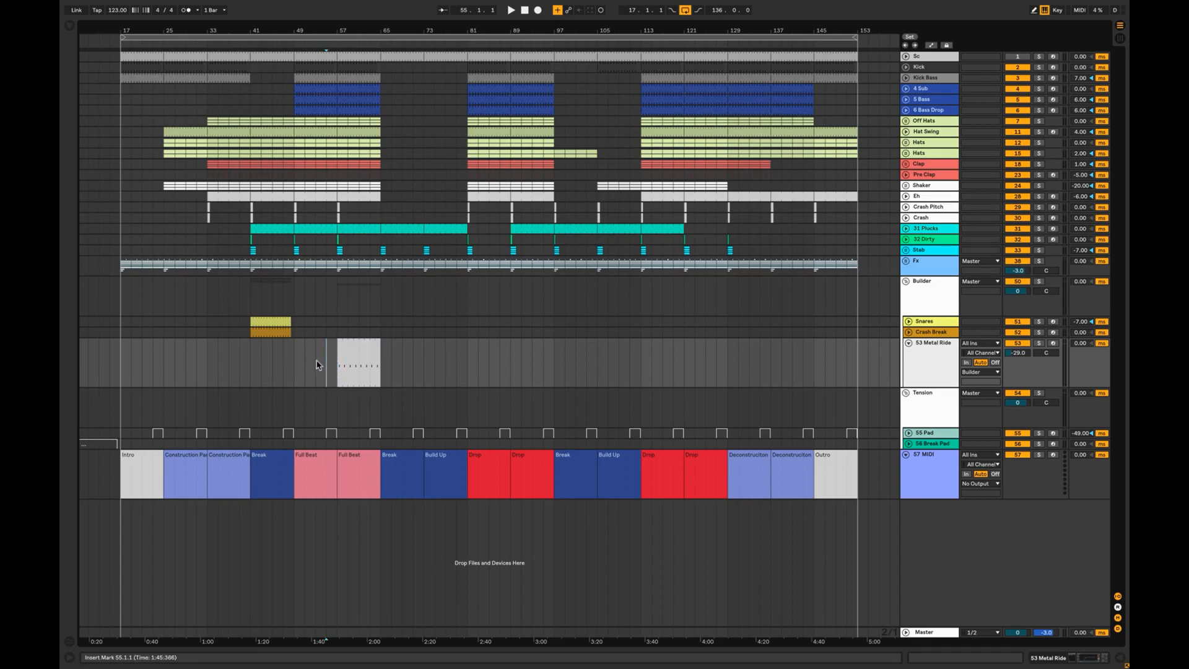
click(318, 355)
key(space)
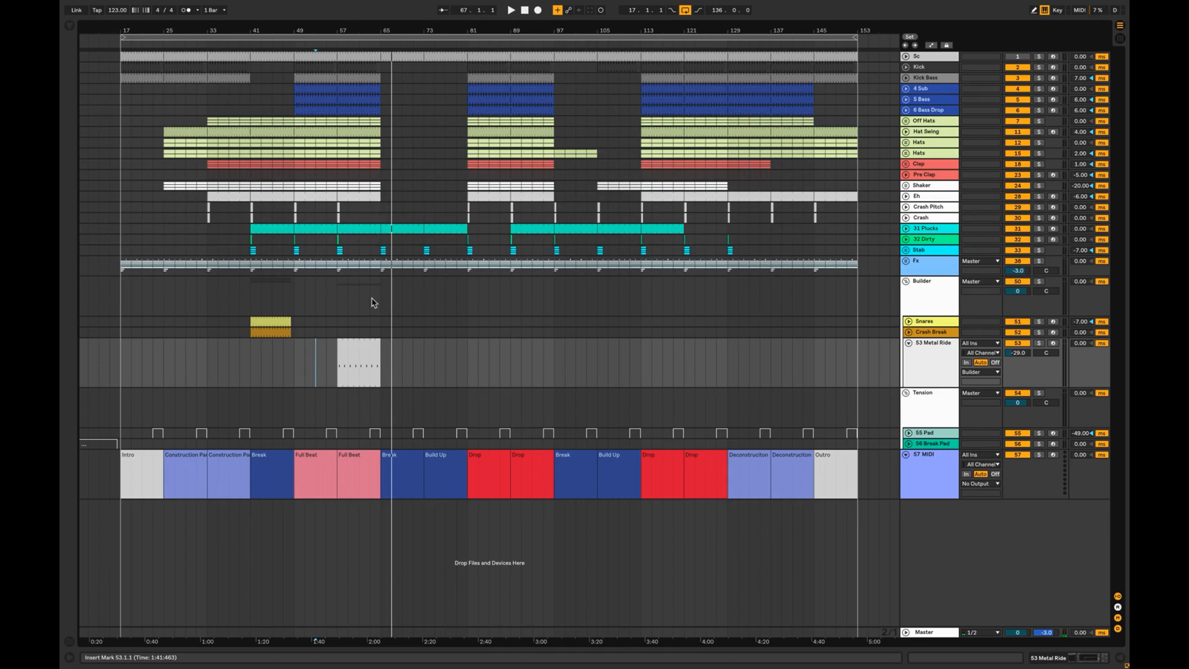
Inspect the notes and devices of the 56 Break Pad clip at bar 65, and play it from there
click(372, 398)
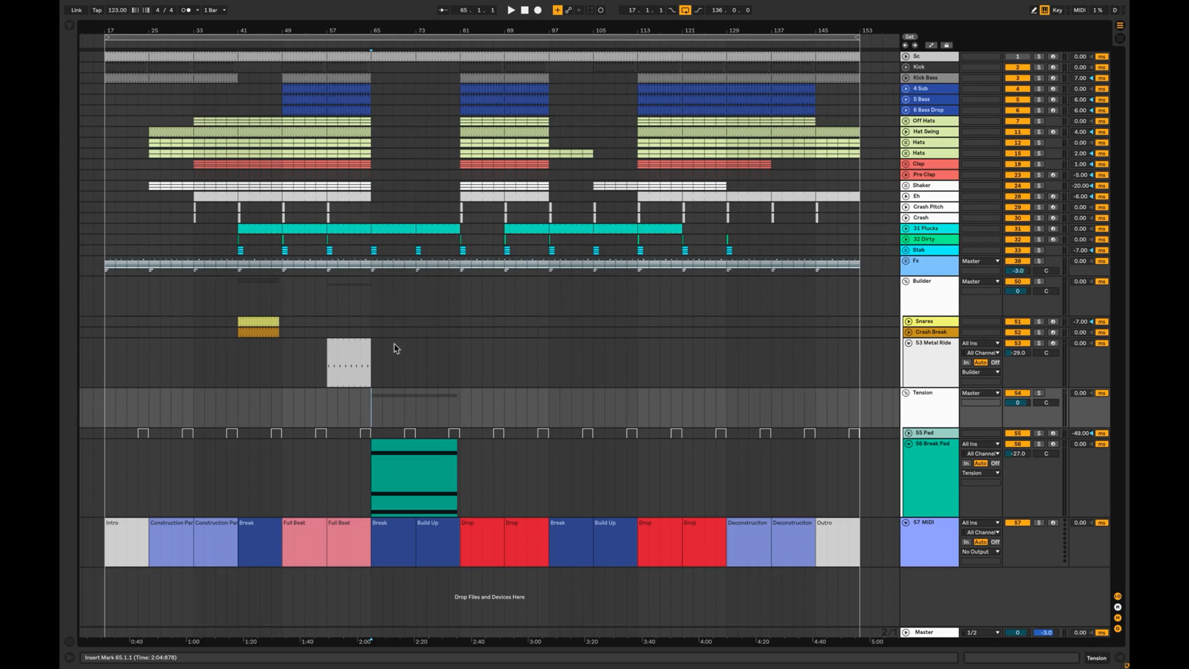
double_click(419, 448)
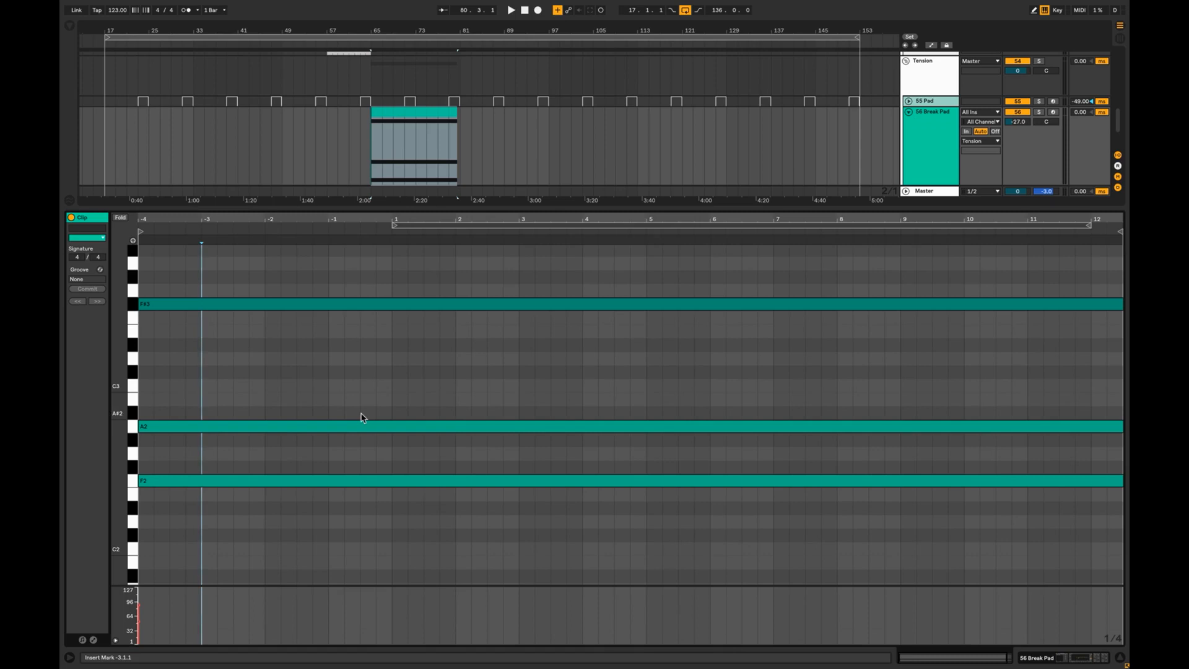
key(shift+Tab)
click(369, 390)
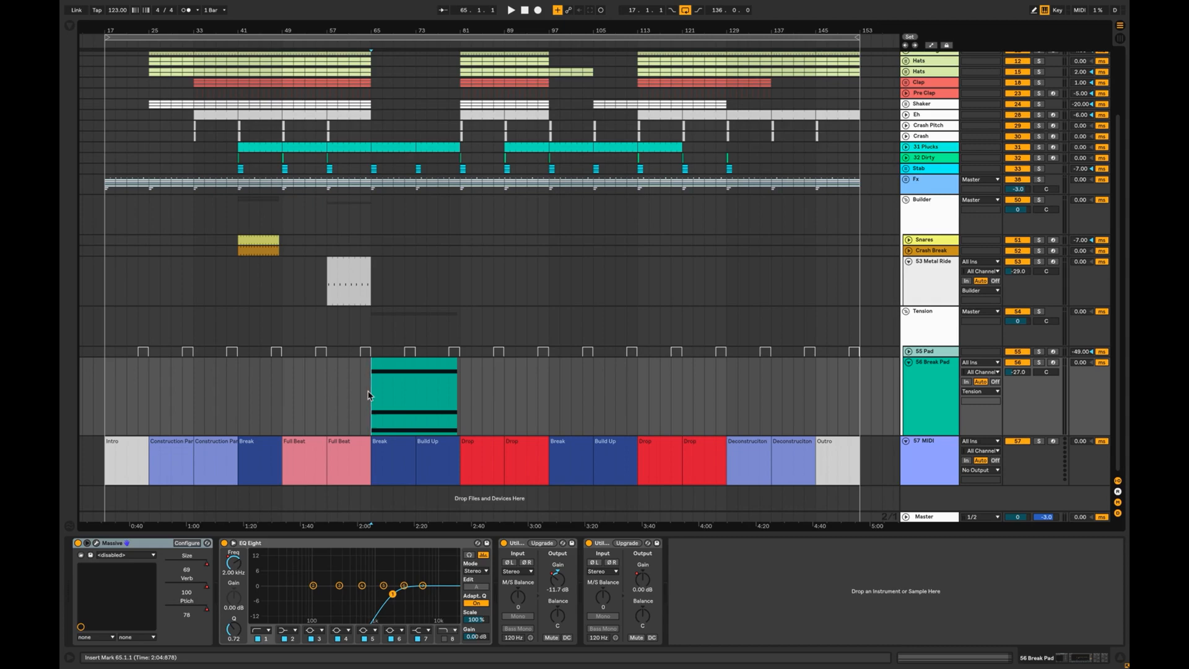
key(space)
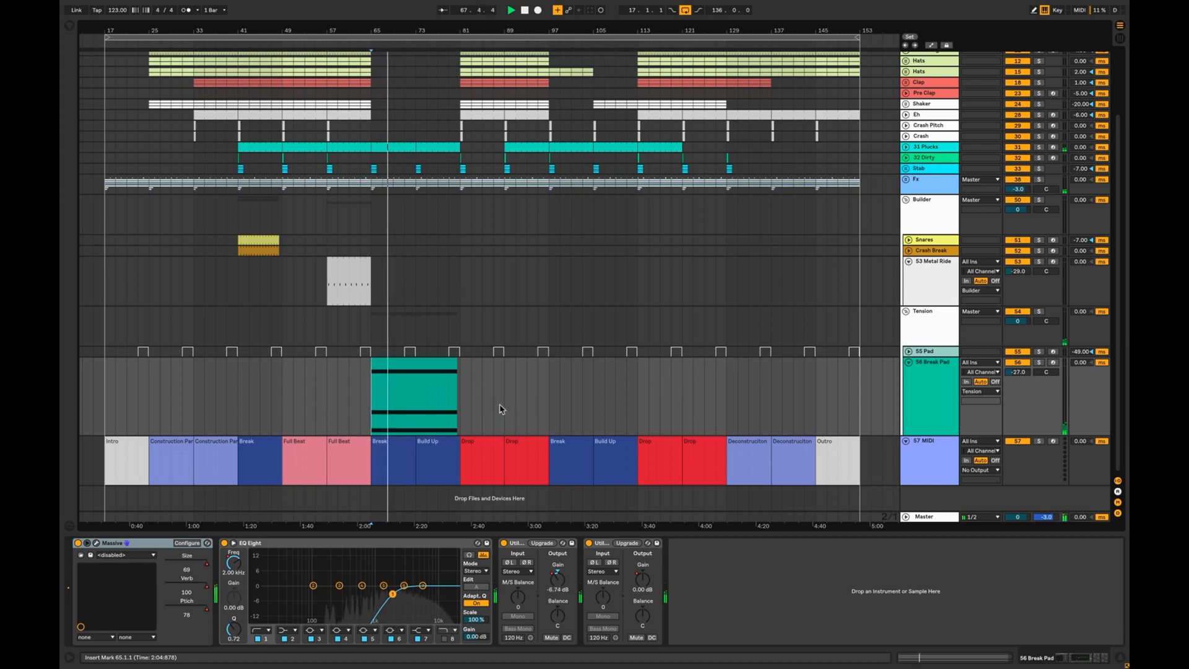
Copy the Snares clip from bar 41 to bar 73, at the start of the first Build Up
click(267, 244)
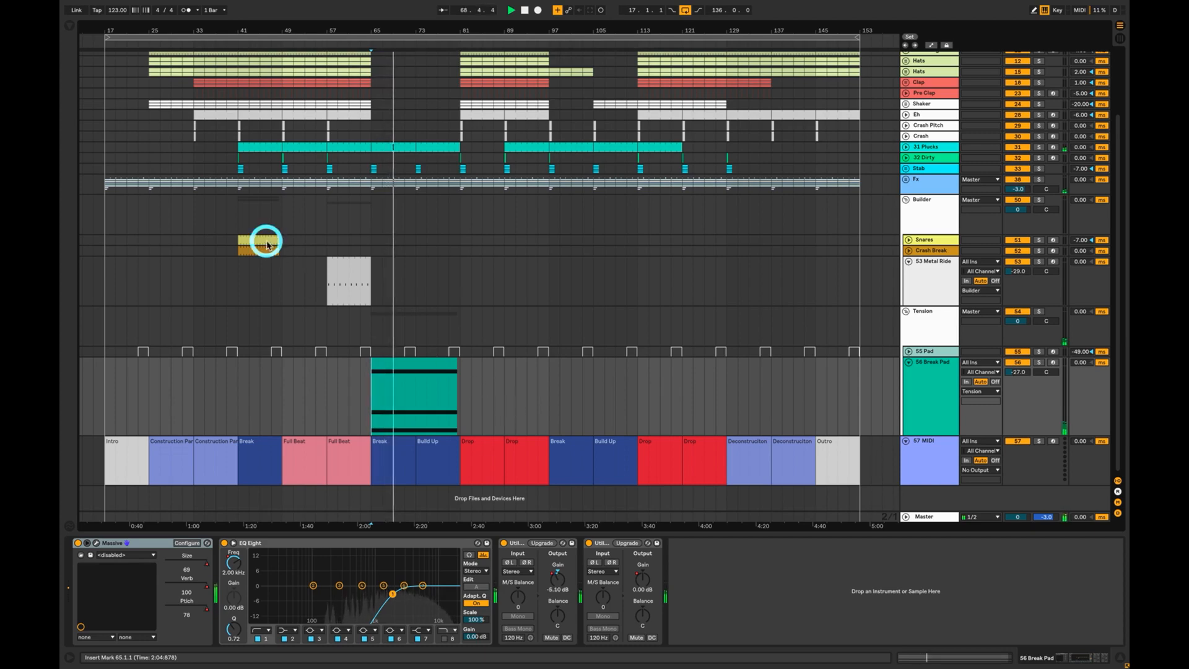
click(267, 257)
click(269, 240)
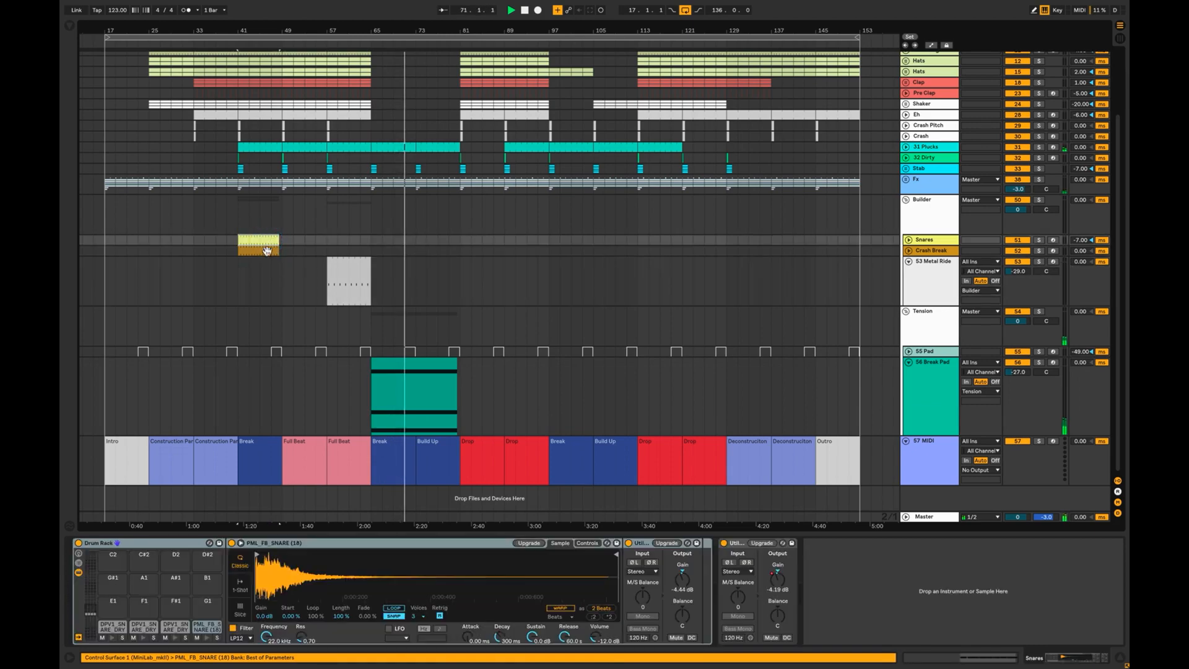
click(264, 249)
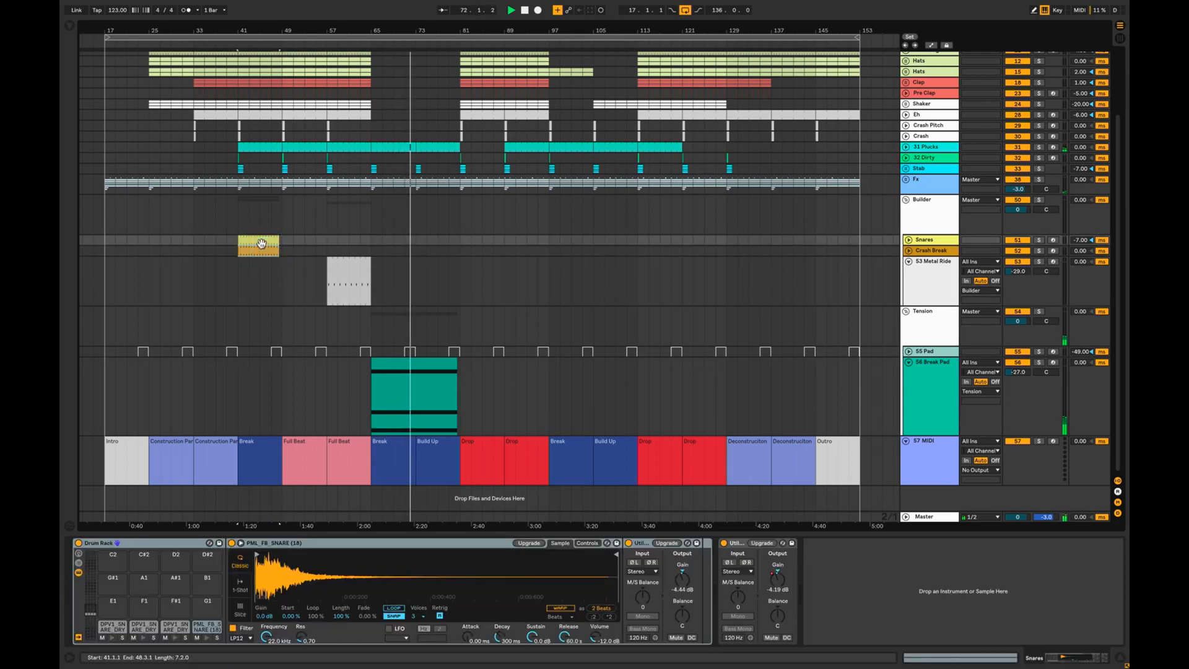
click(433, 244)
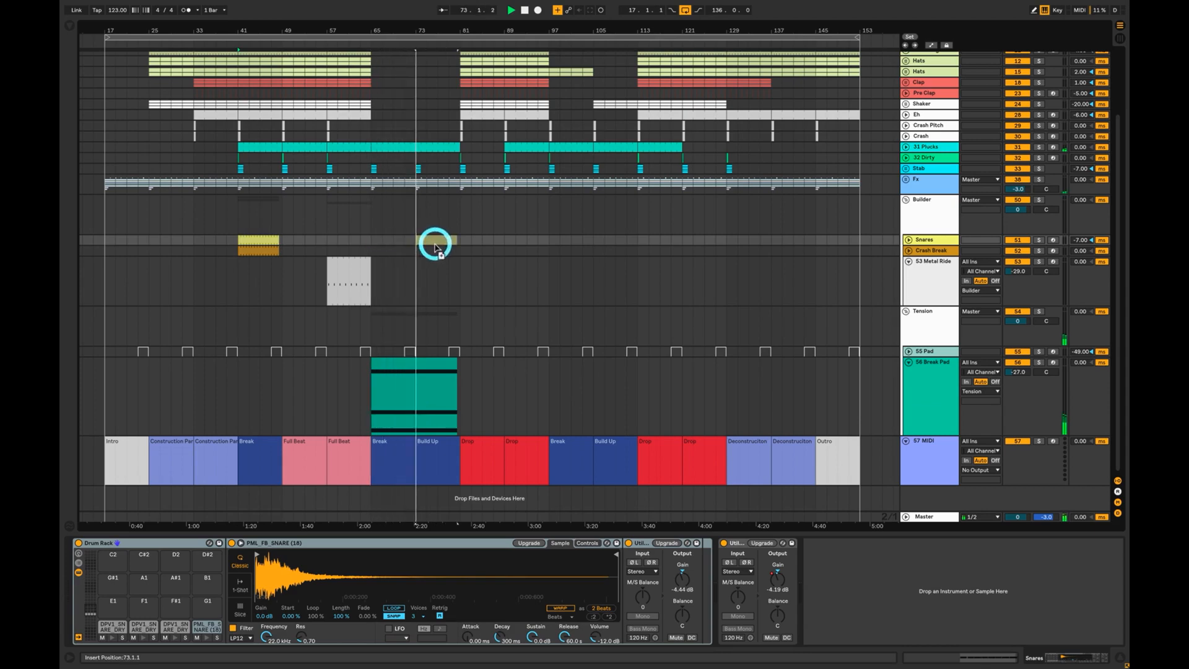
key(ctrl+v)
click(495, 255)
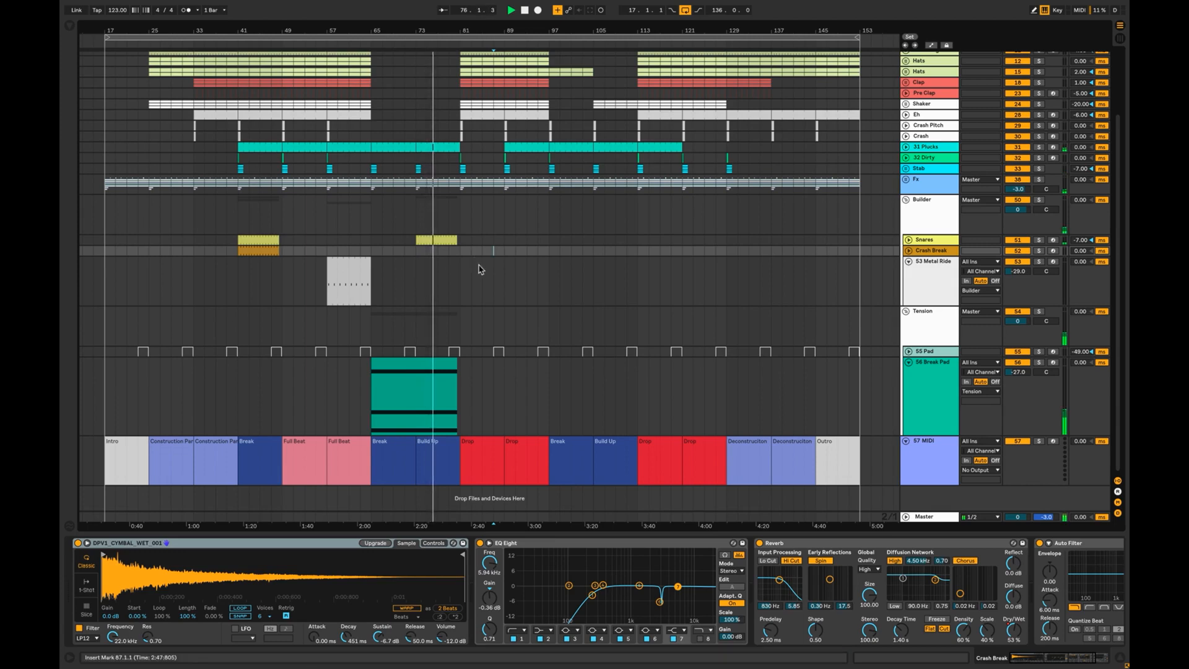
Show the 56 Break Pad devices while the Drop plays, stop playback, and set the insert marker at bar 81
click(916, 388)
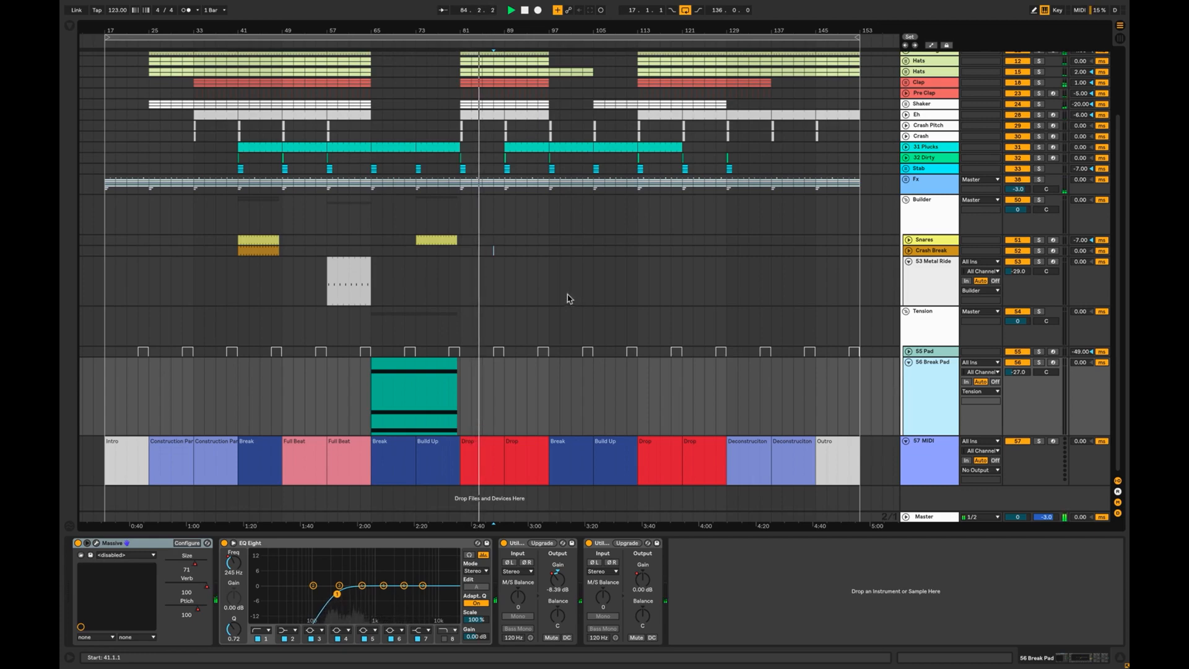
key(space)
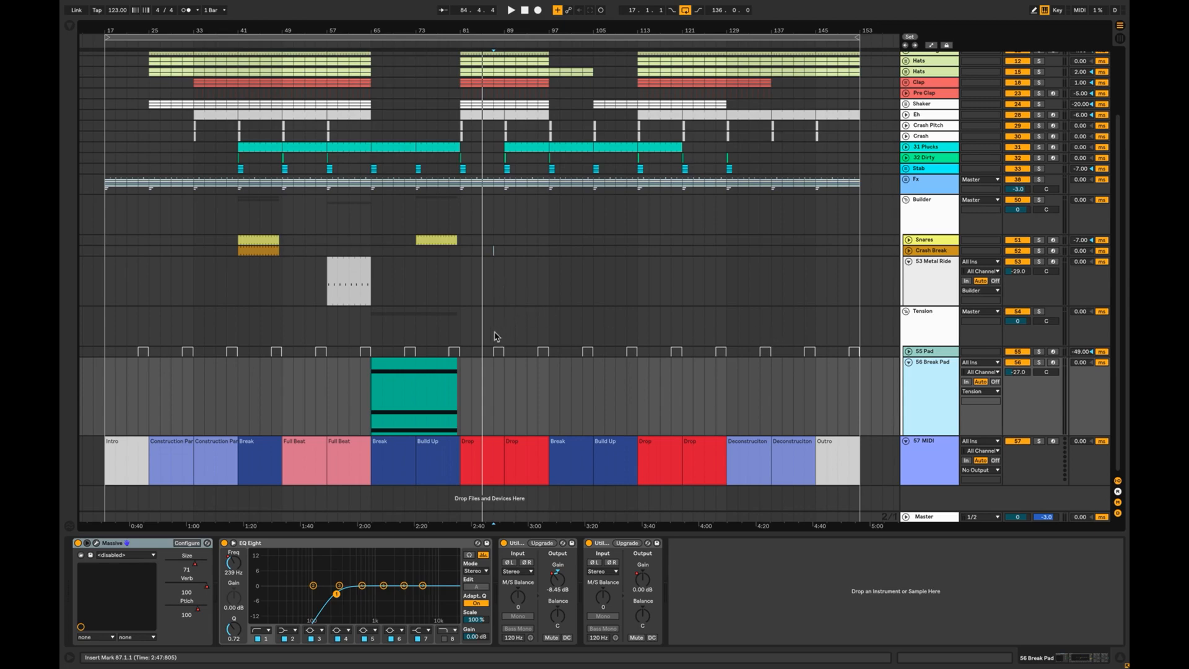
click(454, 353)
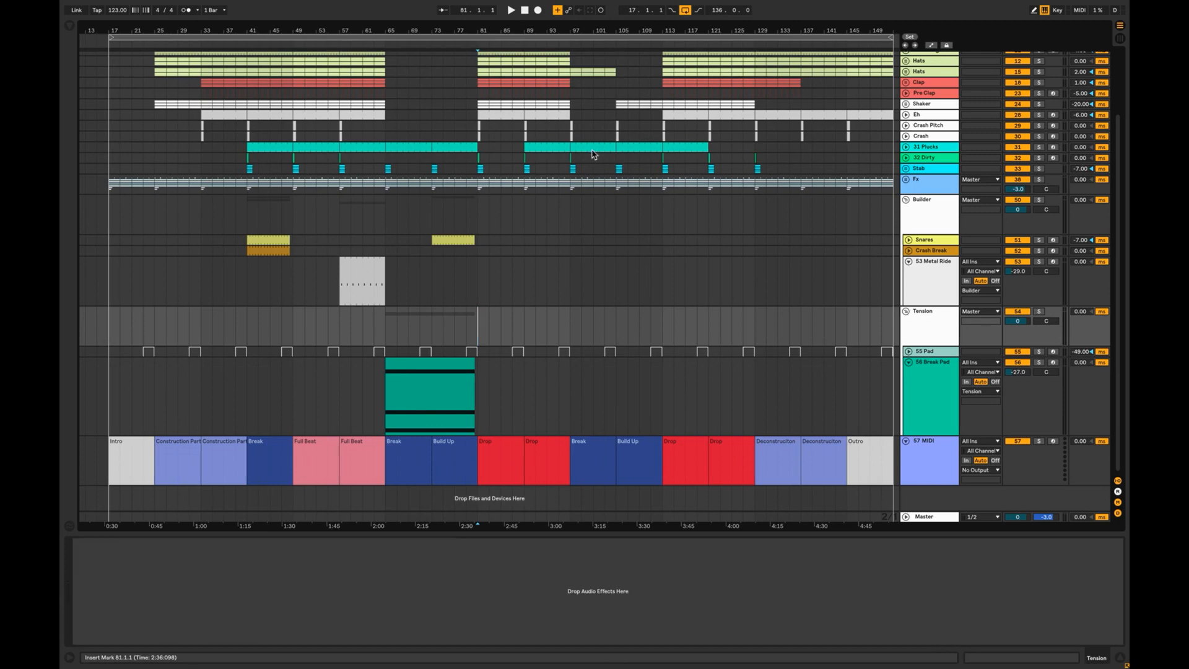
Select the 31 Plucks track to show its devices, and unfold its clips
click(926, 148)
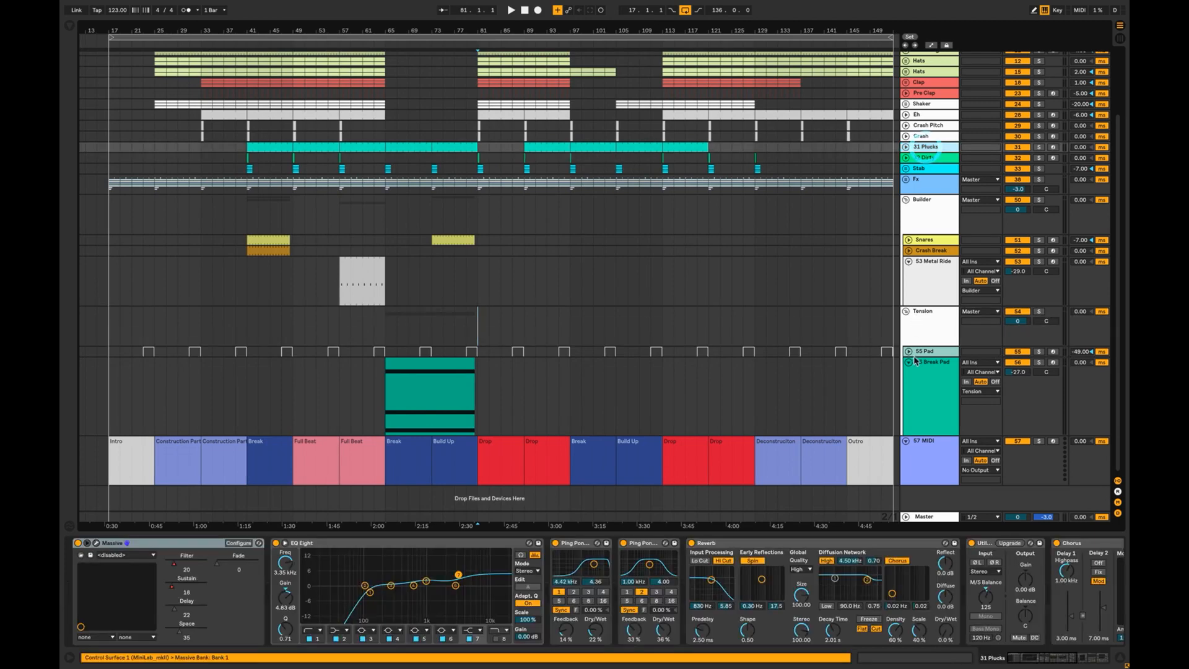
click(906, 147)
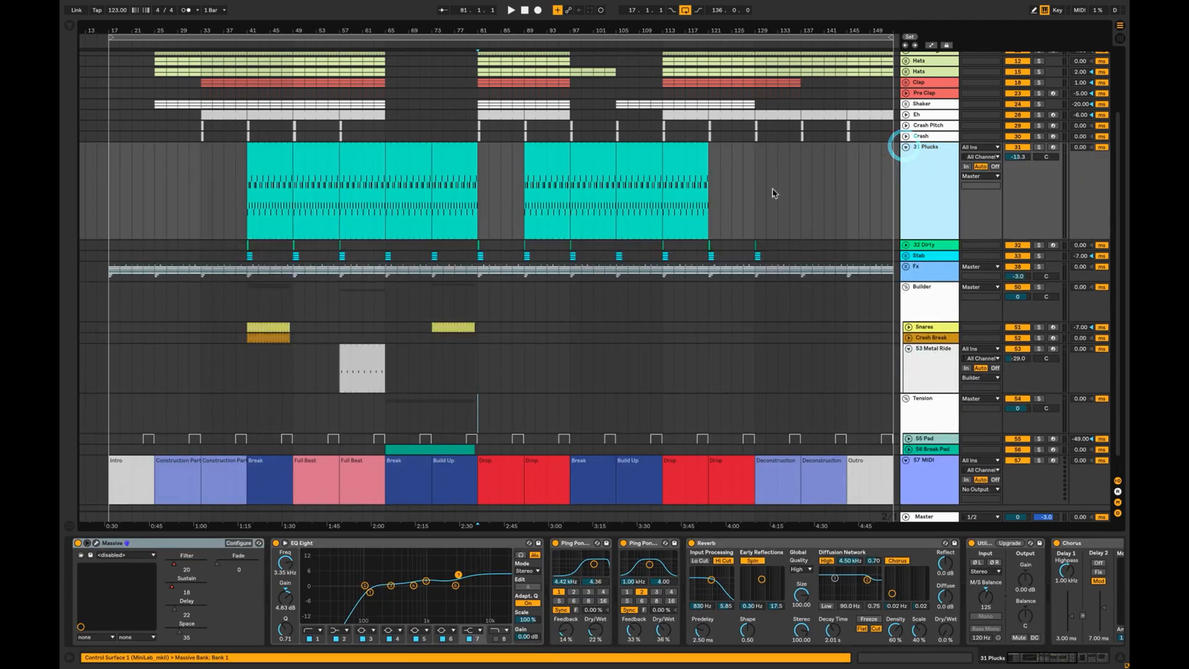
click(937, 180)
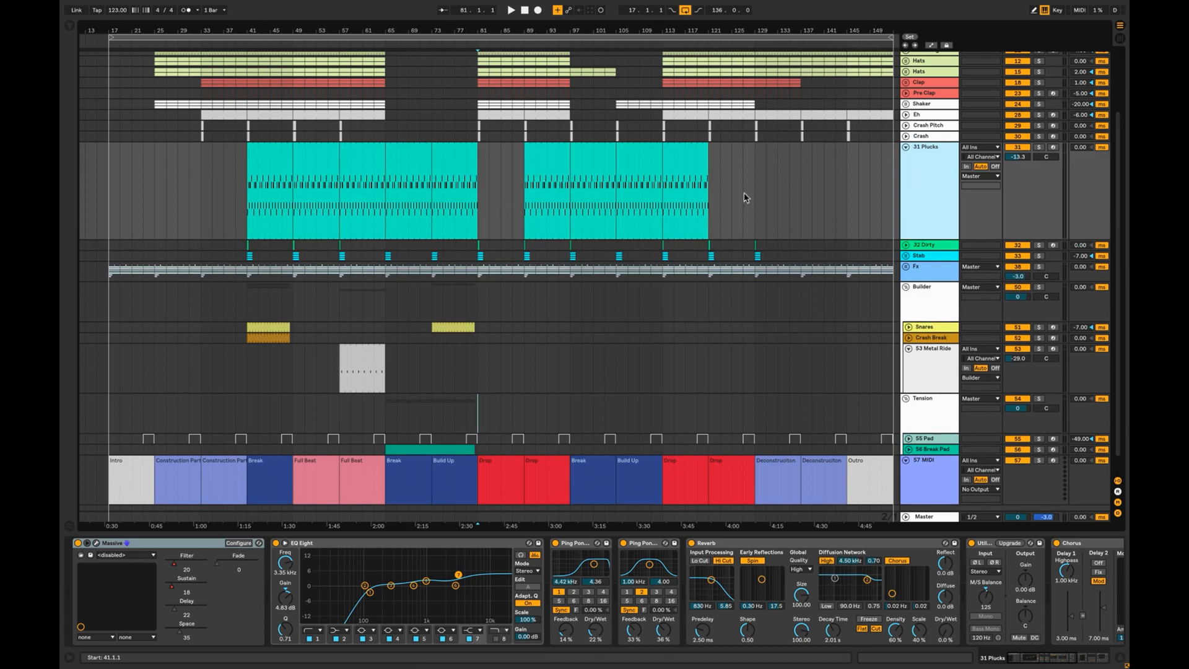
Show the 31 Plucks automation lanes, lower the Massive Sustain at bar 97, and play the second Break from there
click(931, 45)
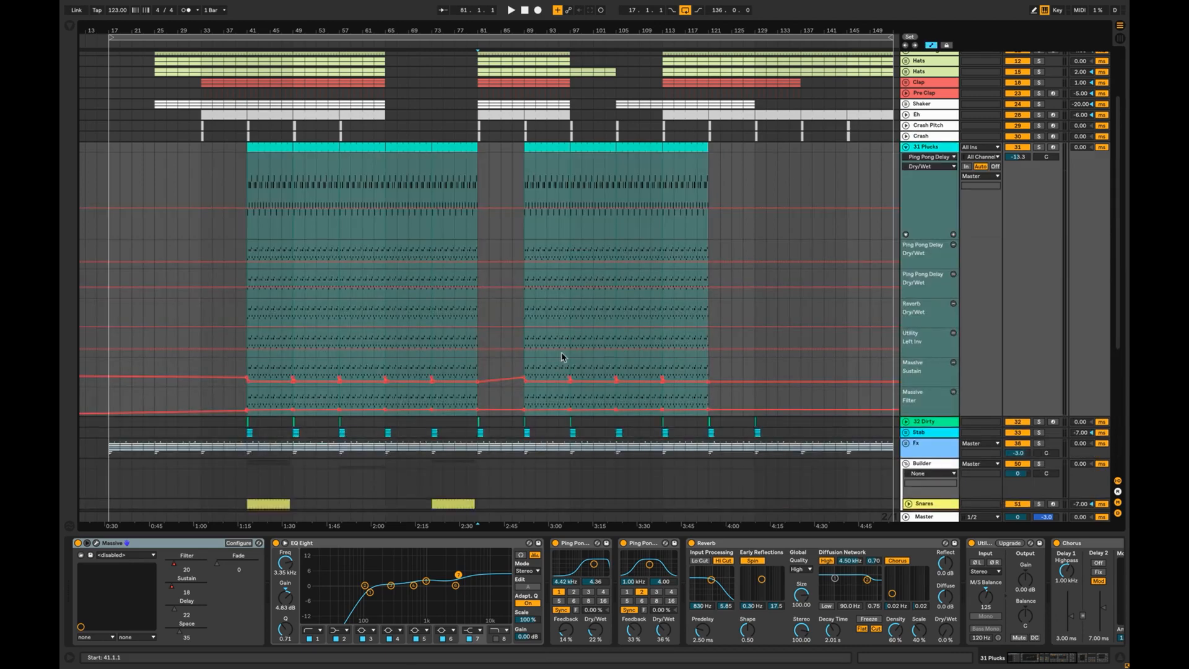
click(580, 383)
click(569, 362)
key(space)
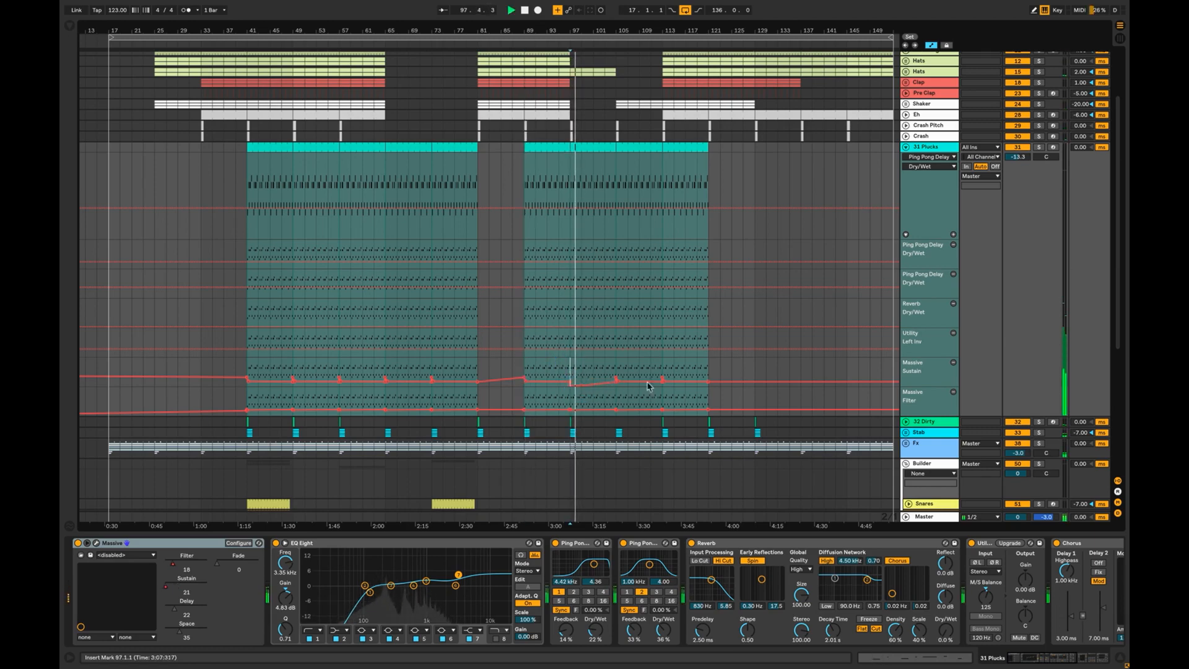
Ramp the Plucks' Massive Sustain up from bar 97 to about 0.88 at bar 113, and raise the Massive Filter from bar 105 to bar 113
click(615, 381)
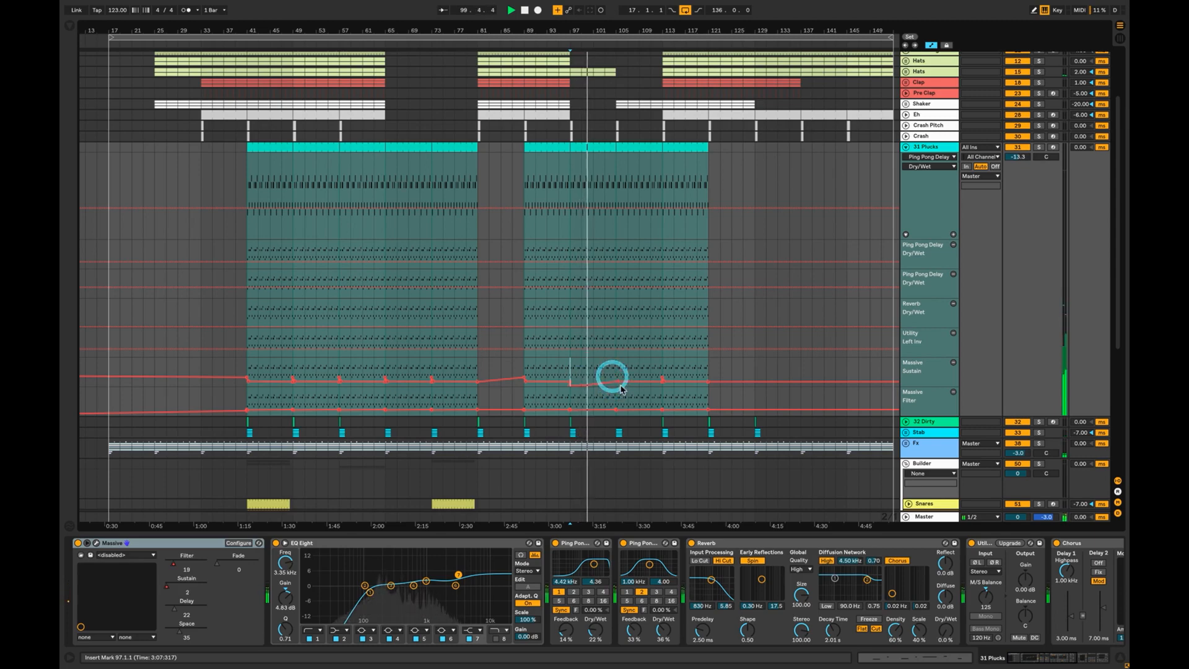
click(619, 382)
drag(619, 382, 663, 363)
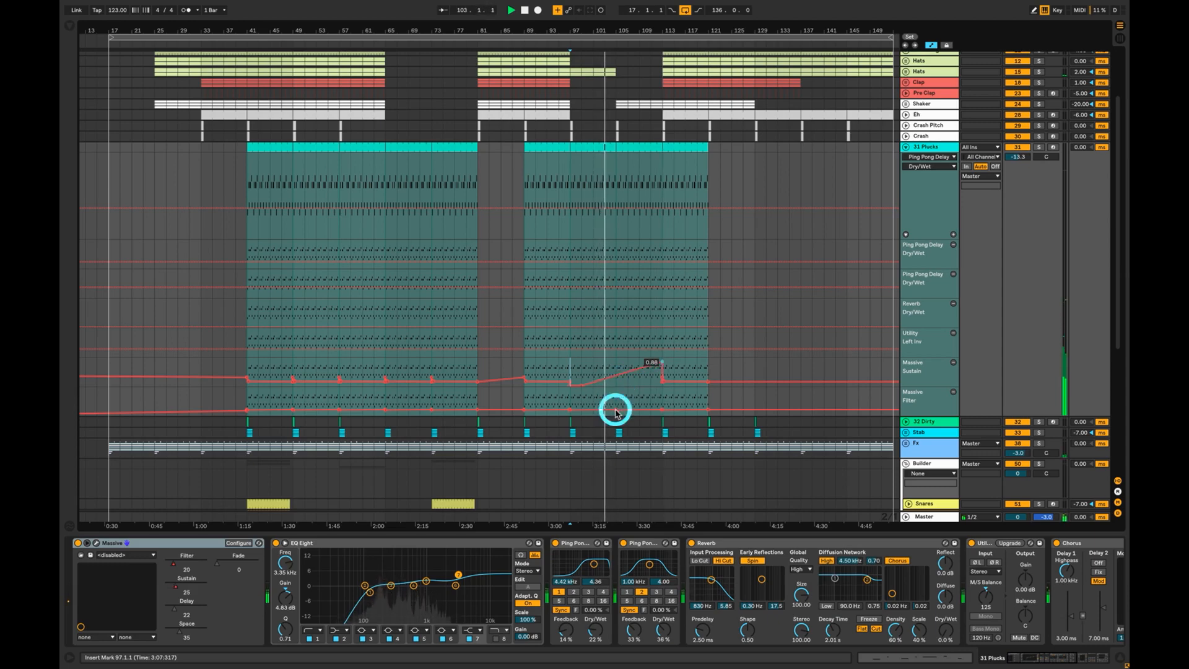
mouse_move(616, 412)
mouse_down()
mouse_move(662, 394)
mouse_move(650, 334)
mouse_move(640, 335)
mouse_move(651, 350)
mouse_up()
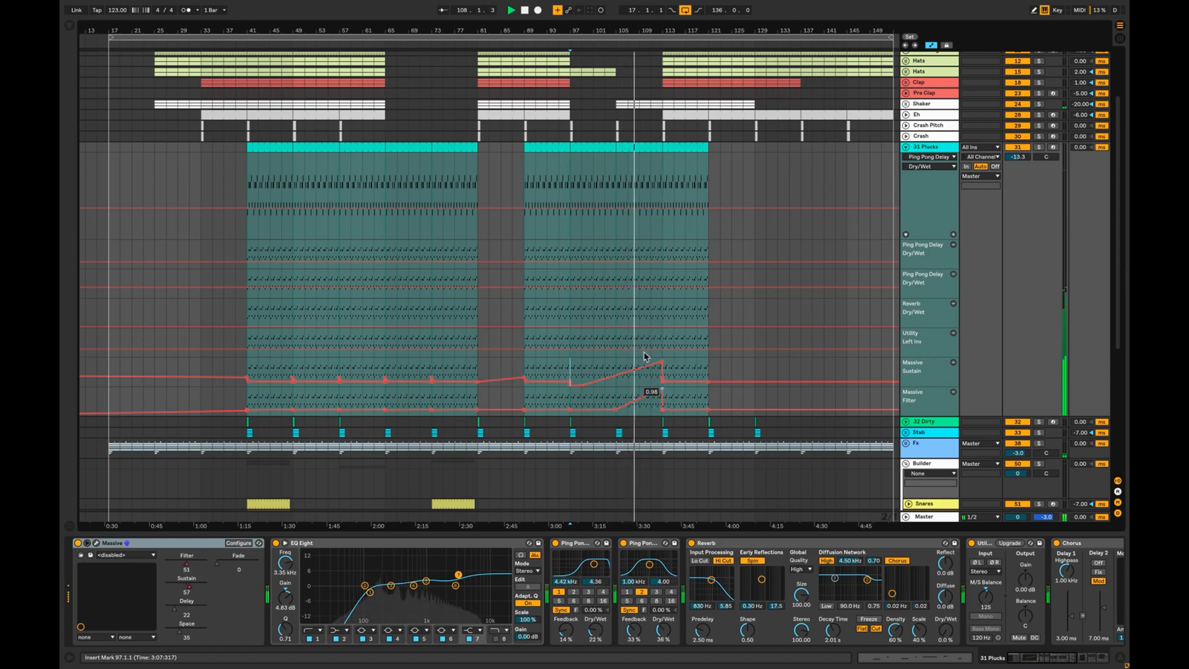
click(662, 392)
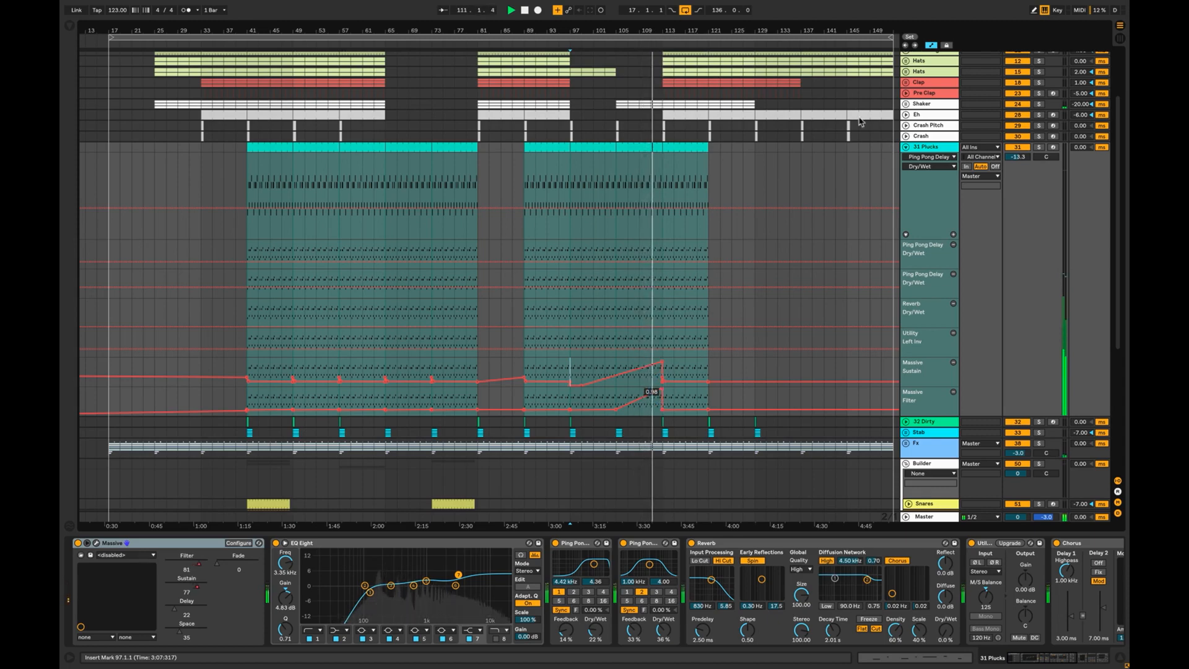
Fold the 31 Plucks track and play the whole arrangement from the Intro at bar 17
click(905, 147)
drag(712, 26, 712, 26)
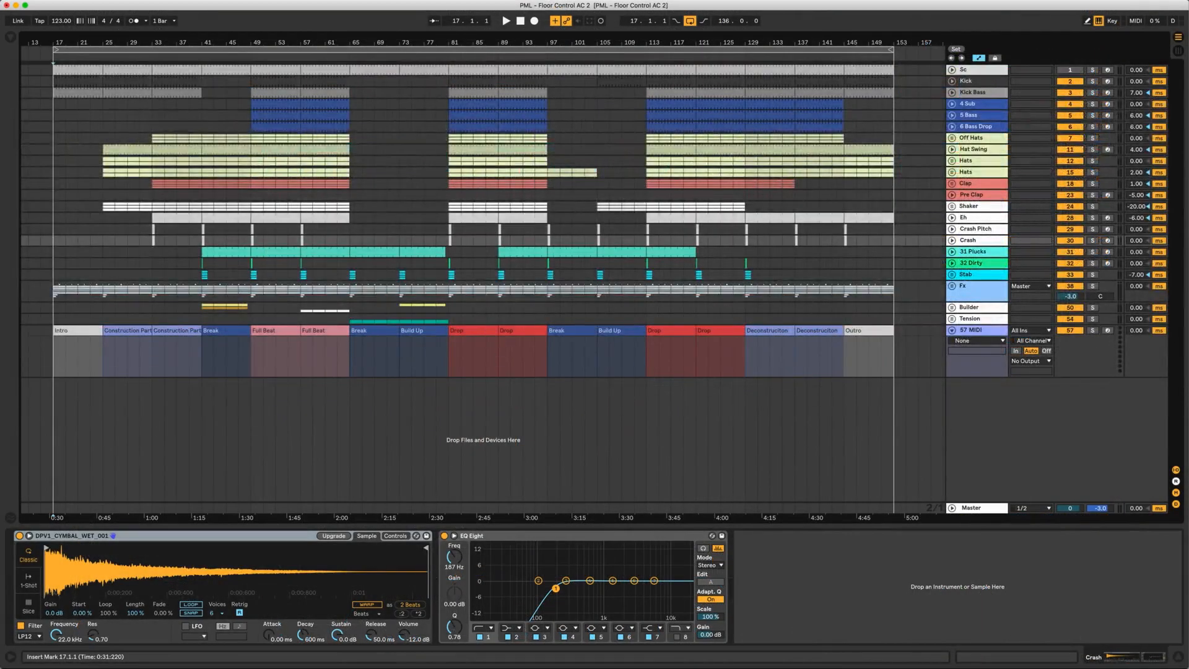
key(space)
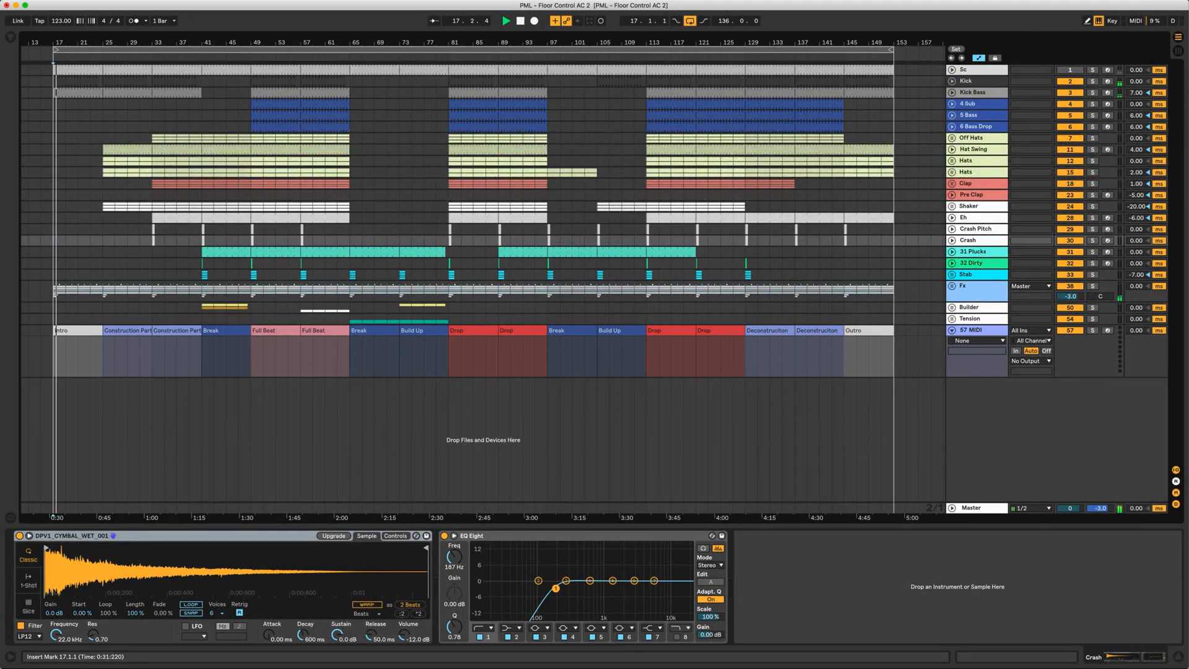